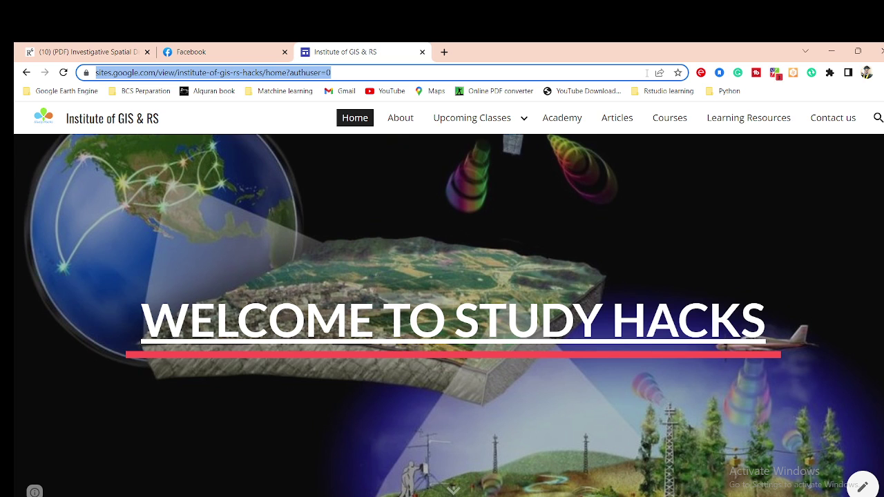
- Bring ArcMap forward and pan the ndvi map to centre the blue water bodies
left_click(512, 243)
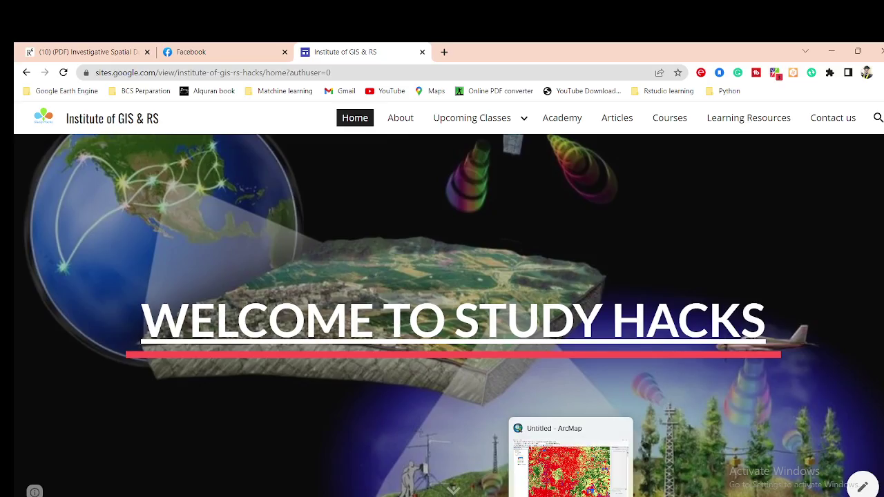
mouse_move(565, 493)
left_click(565, 476)
key("Down")
key("Down")
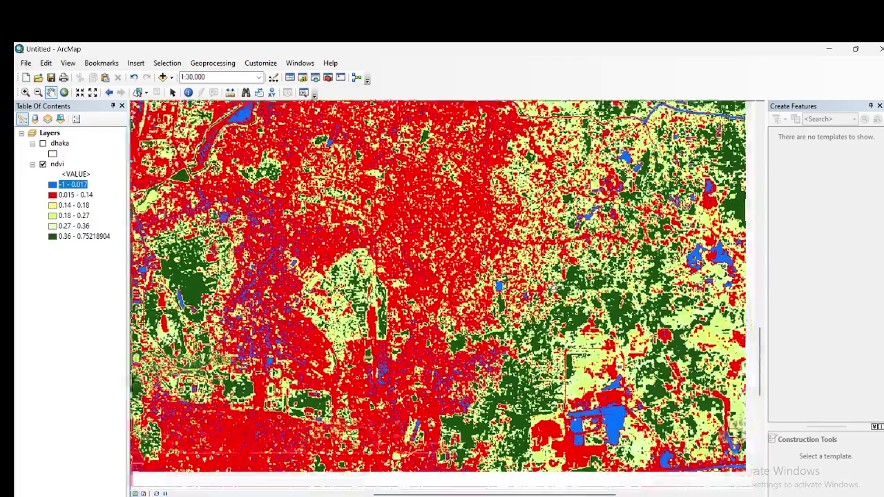
left_click_drag(558, 276, 509, 360)
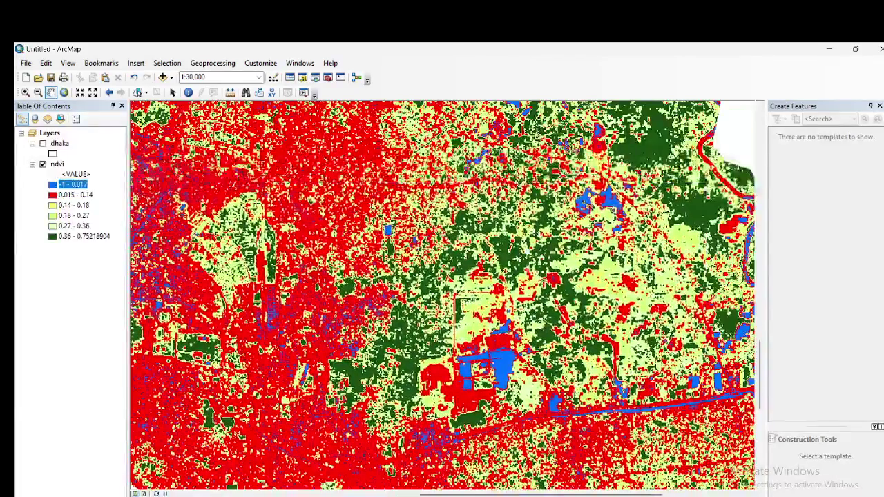
scroll(510, 360, "up", 2)
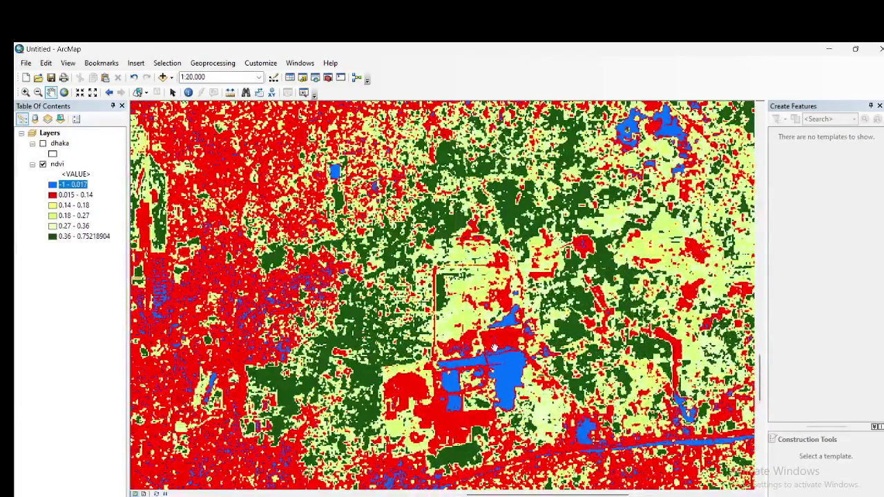
left_click_drag(387, 280, 485, 284)
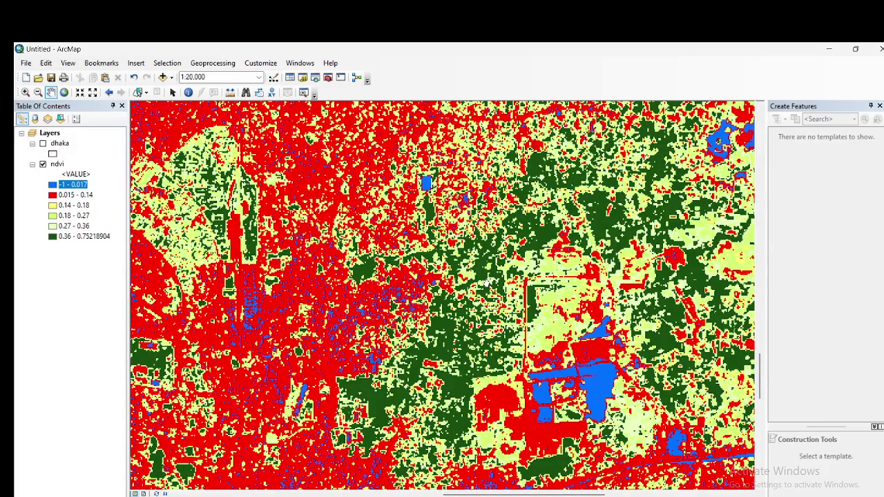
- Zoom in on the ndvi map to inspect the water bodies up close
scroll(486, 282, "up", 2)
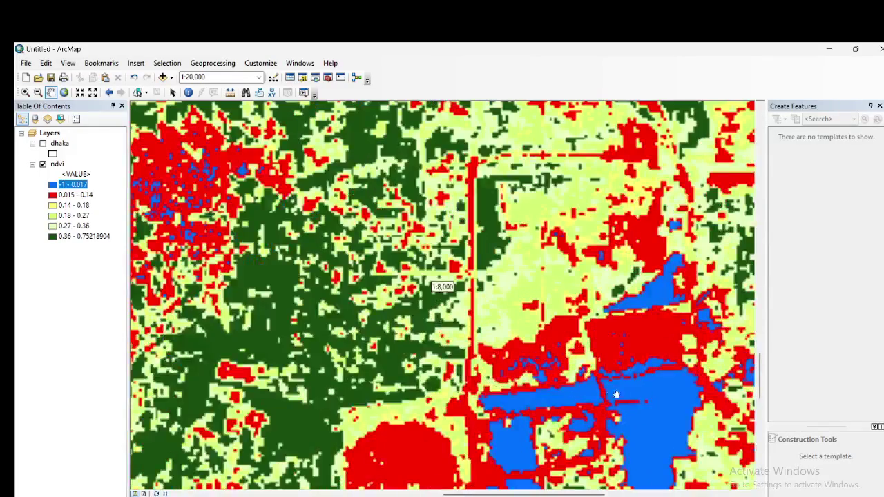
scroll(642, 418, "up", 1)
left_click_drag(642, 418, 646, 381)
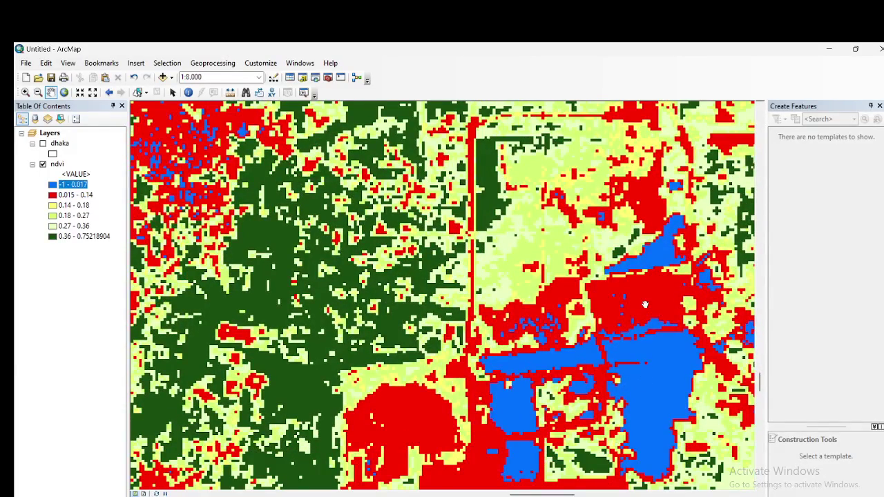
left_click_drag(644, 304, 689, 341)
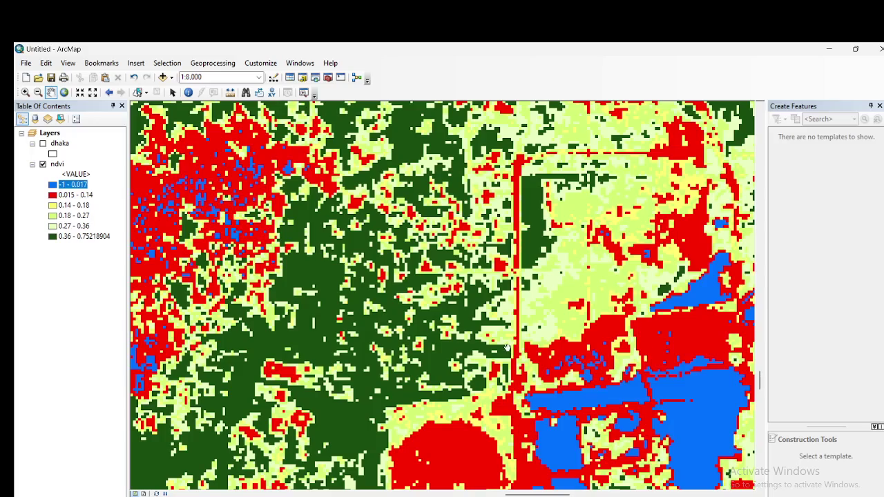
left_click_drag(316, 341, 325, 350)
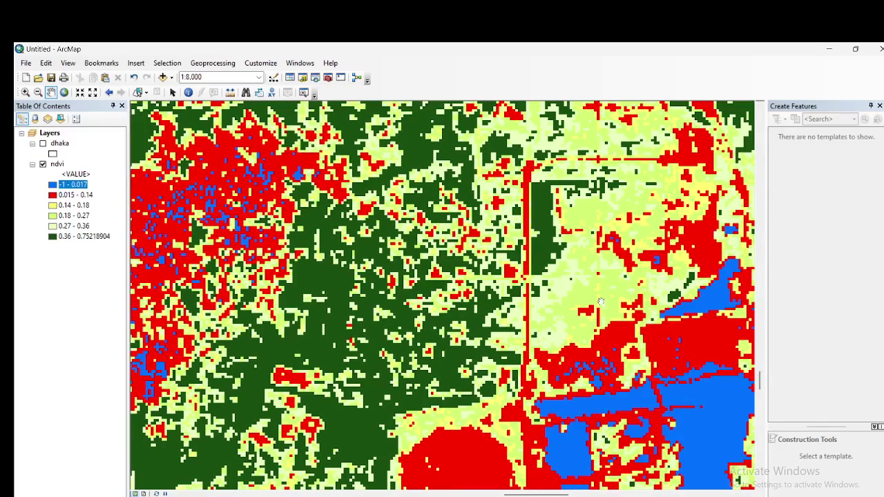
left_click_drag(586, 298, 593, 296)
- Survey the green vegetation north of the water and the city's southern built-up edge
left_click_drag(658, 221, 622, 356)
left_click_drag(246, 284, 315, 301)
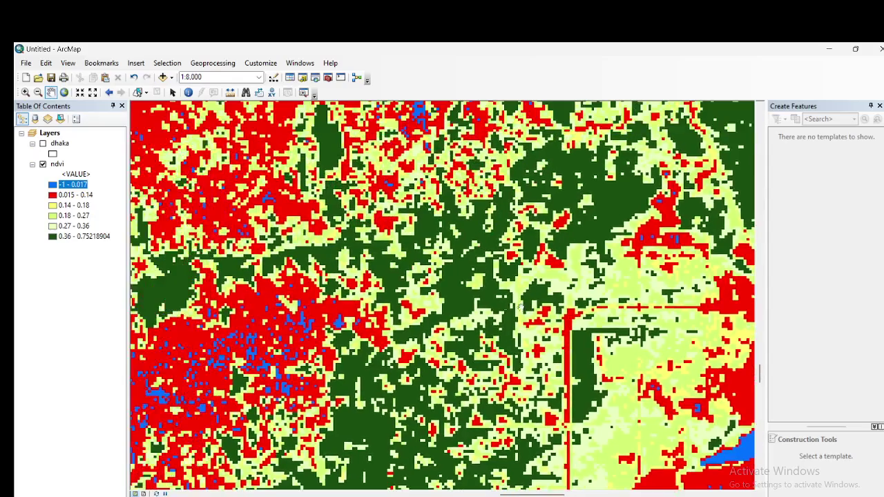
scroll(315, 302, "up", 2)
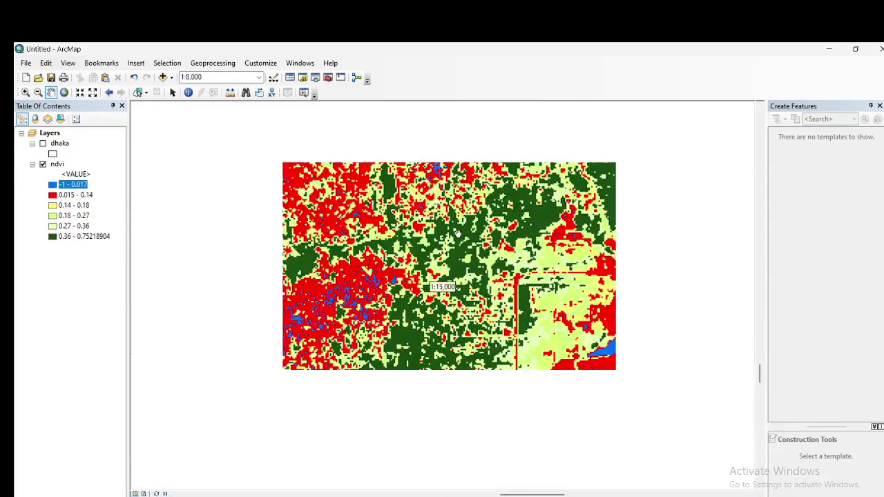
scroll(475, 246, "up", 2)
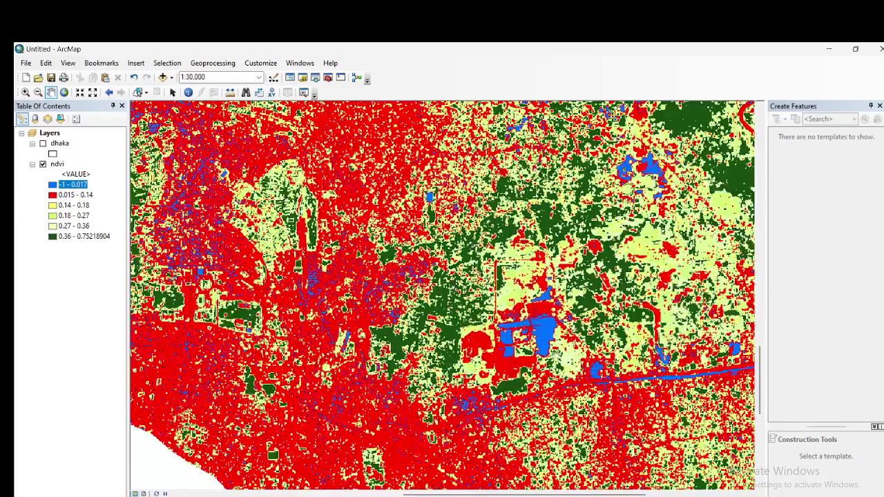
left_click_drag(581, 477, 539, 304)
scroll(564, 286, "up", 2)
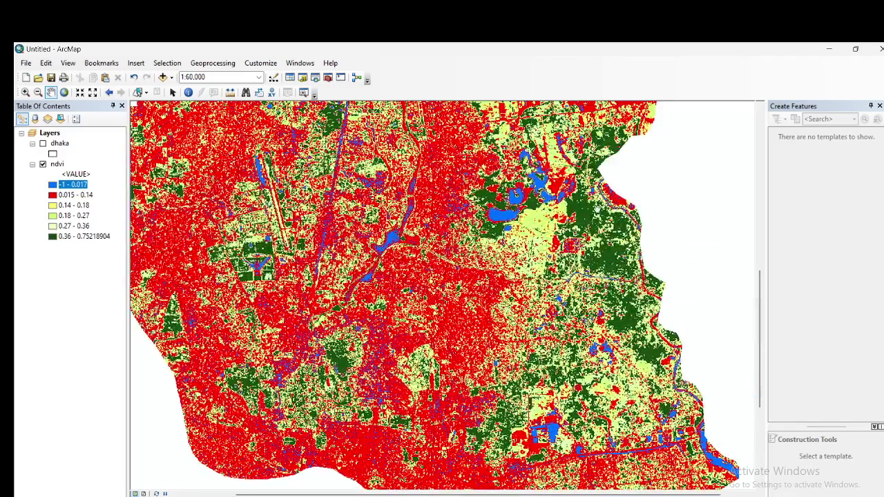
scroll(600, 208, "down", 3)
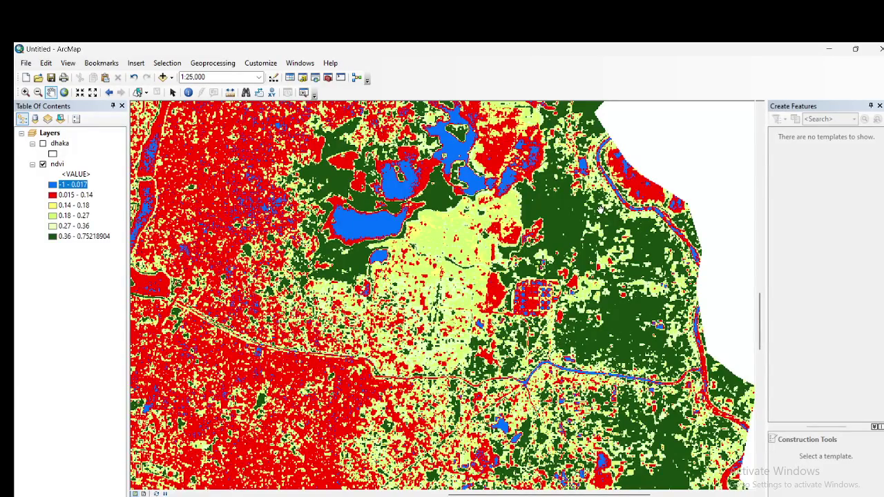
scroll(599, 208, "down", 4)
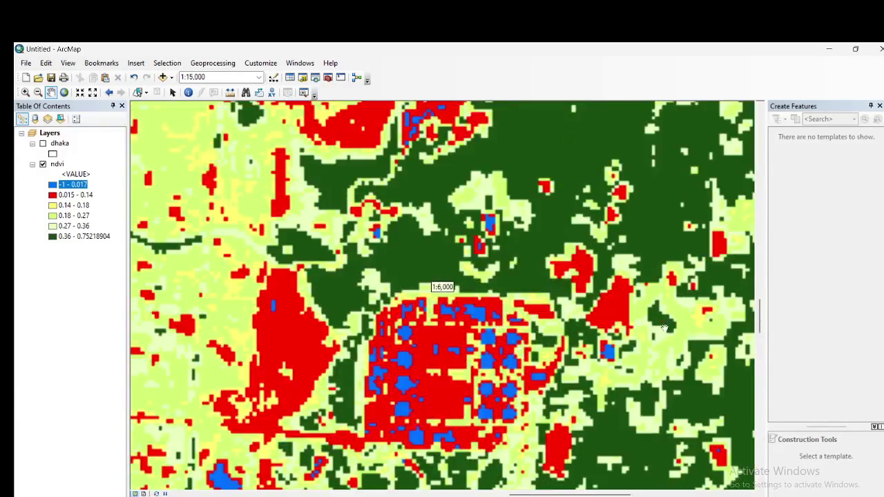
key("Down")
key("Down")
key("Down")
key("Right")
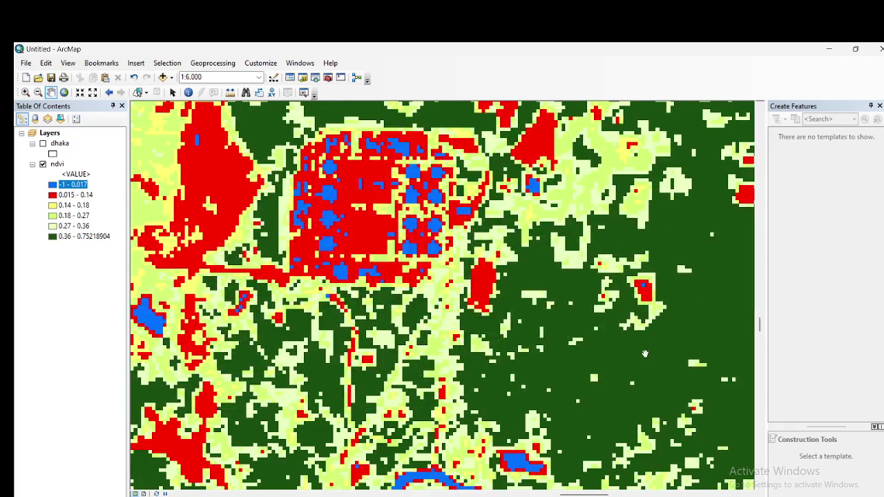
- Drop the ndvi layer, zoom to the full dhaka boundary, and minimize ArcMap
right_click(58, 166)
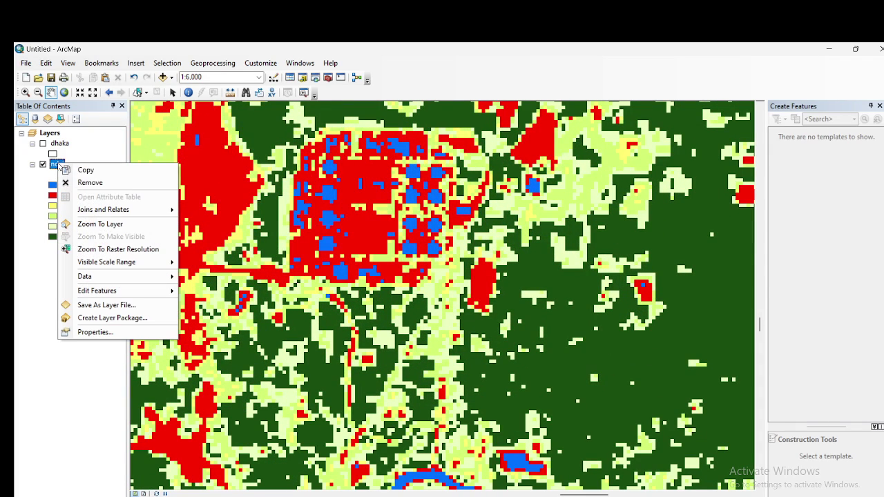
left_click(89, 182)
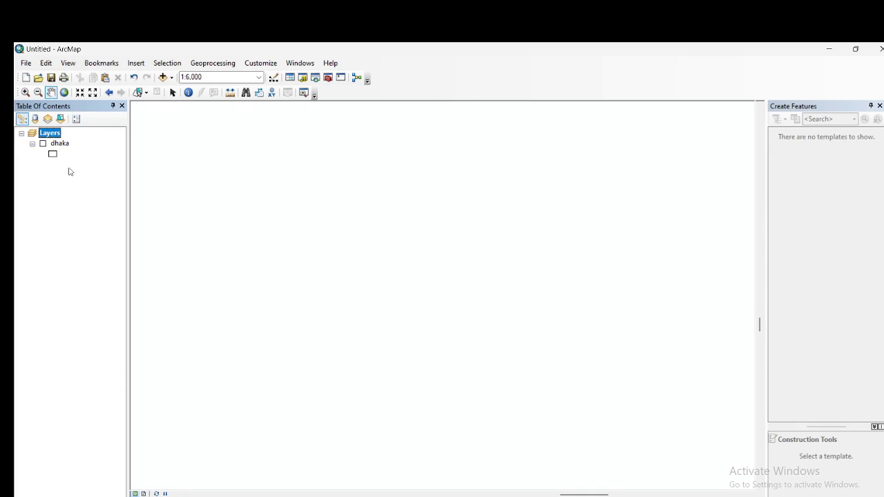
left_click(43, 143)
left_click(60, 143)
right_click(62, 146)
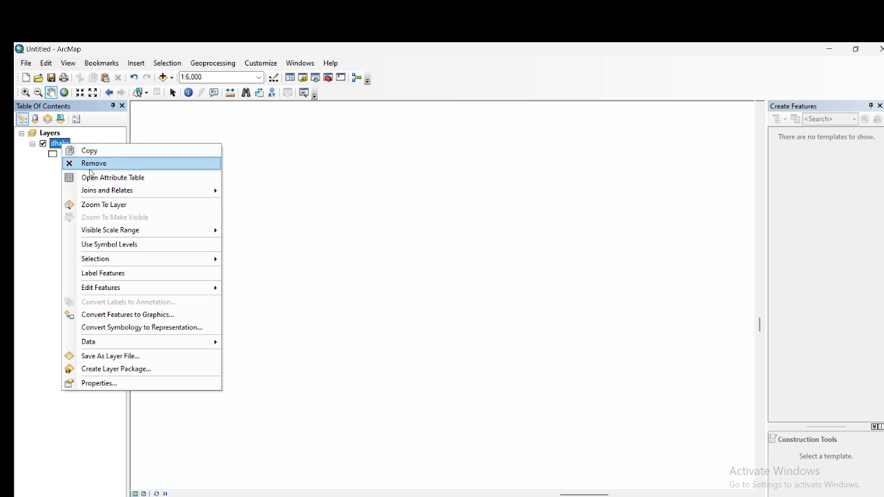
left_click(96, 204)
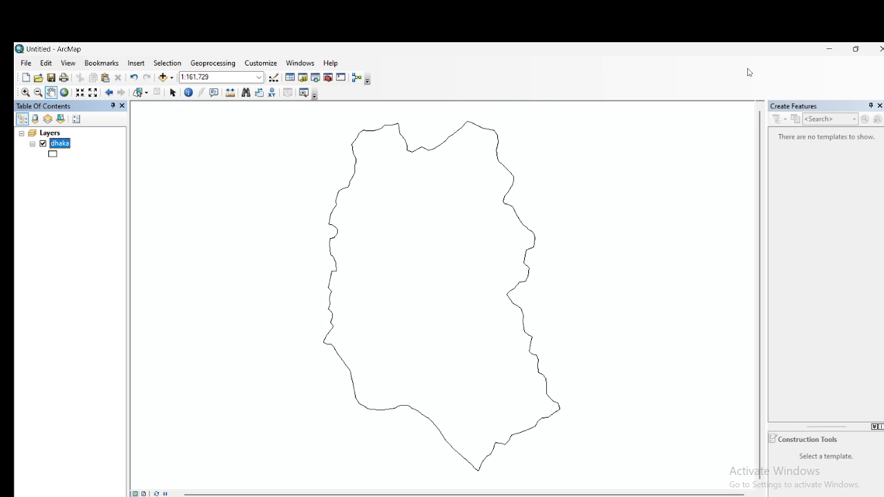
left_click(830, 49)
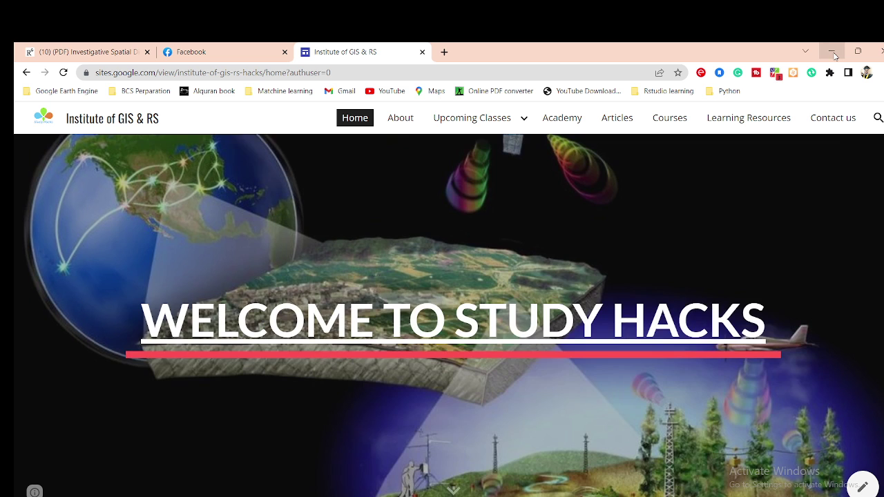
- Minimize the browser, dismiss the recorder update prompt, and browse the Downloads folder
left_click(834, 53)
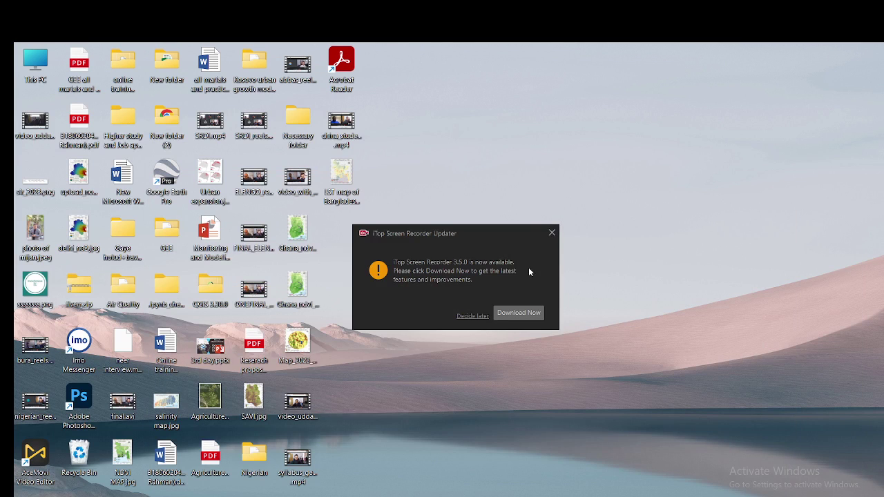
left_click(553, 233)
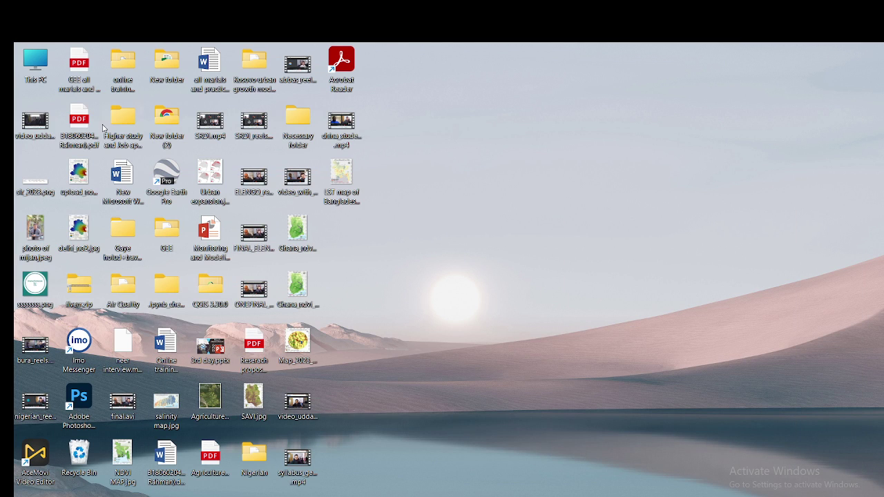
double_click(36, 67)
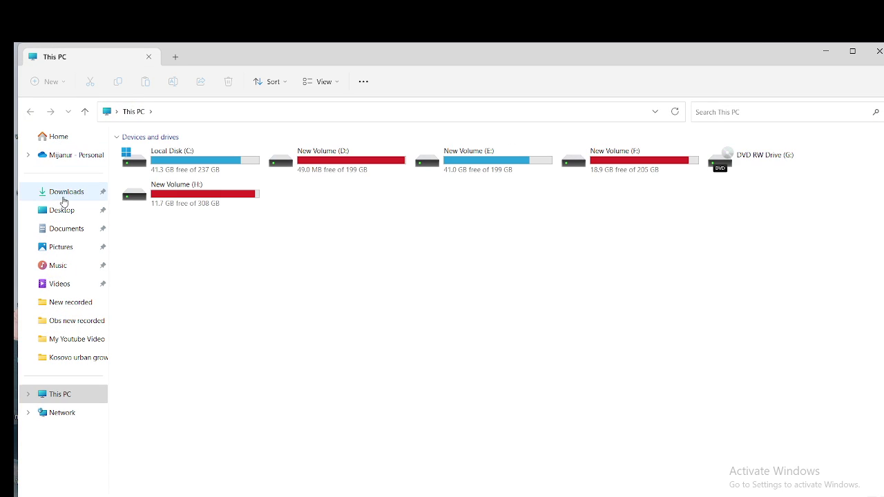
left_click(63, 197)
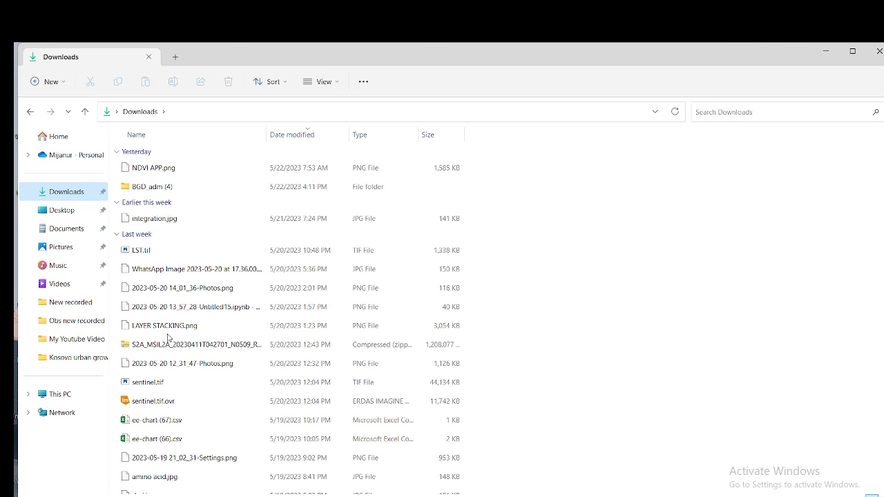
scroll(168, 357, "down", 5)
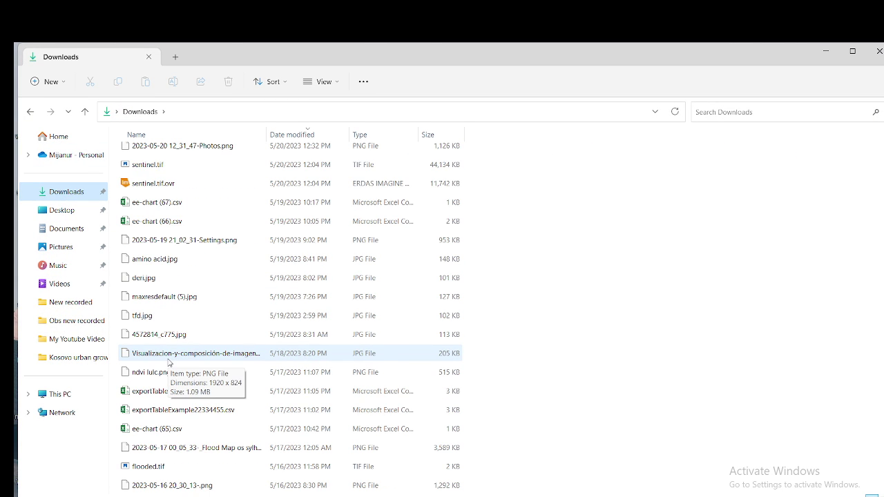
scroll(170, 359, "down", 2)
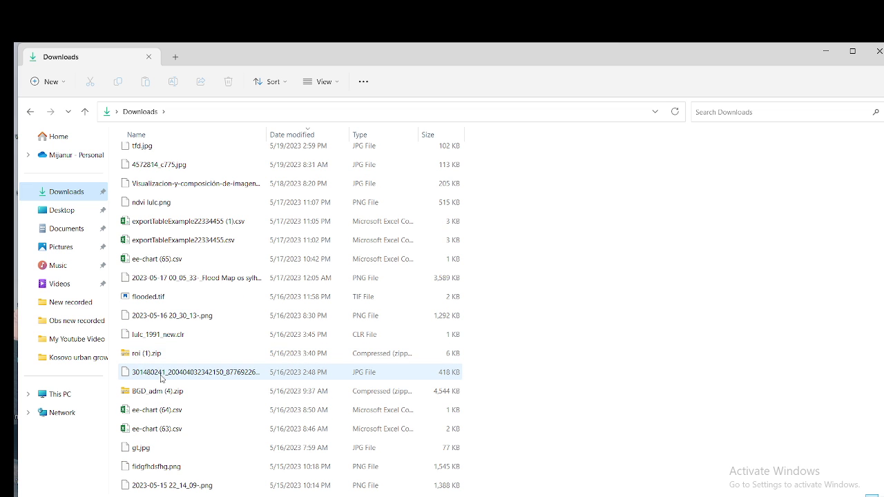
scroll(155, 388, "down", 4)
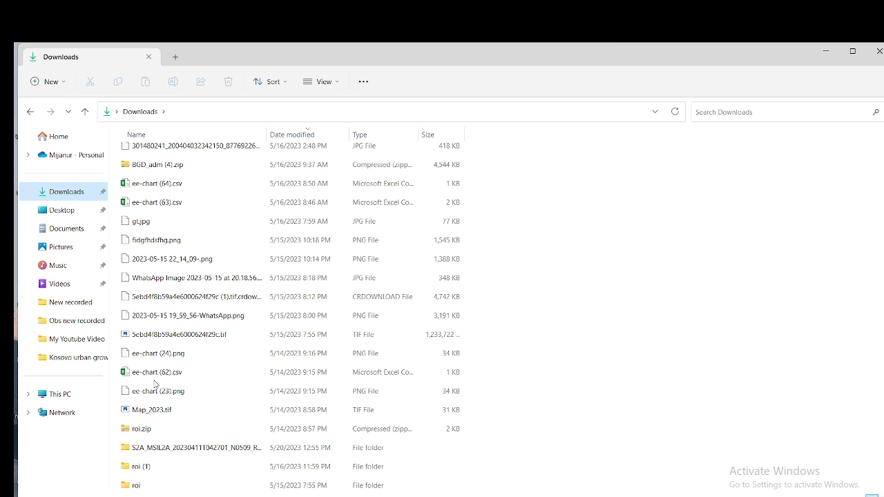
- Navigate the Sentinel-2 .SAFE product through GRANULE and IMG_DATA into the R10m folder
double_click(183, 446)
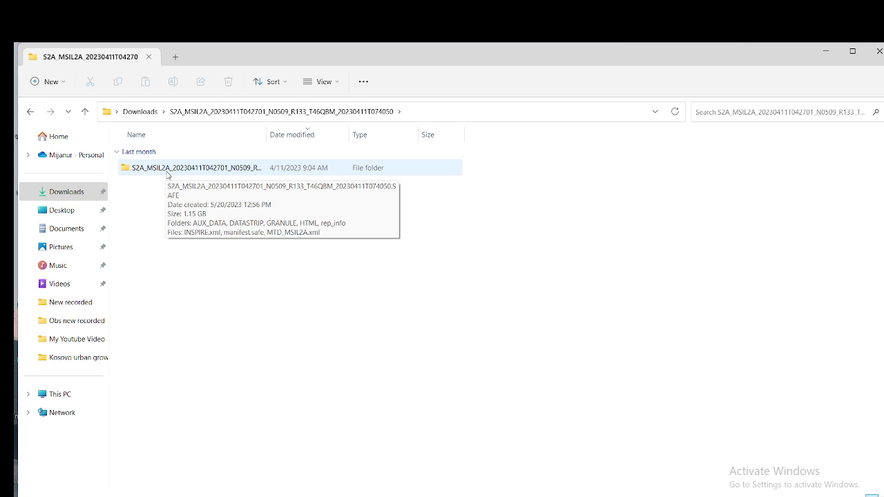
double_click(168, 173)
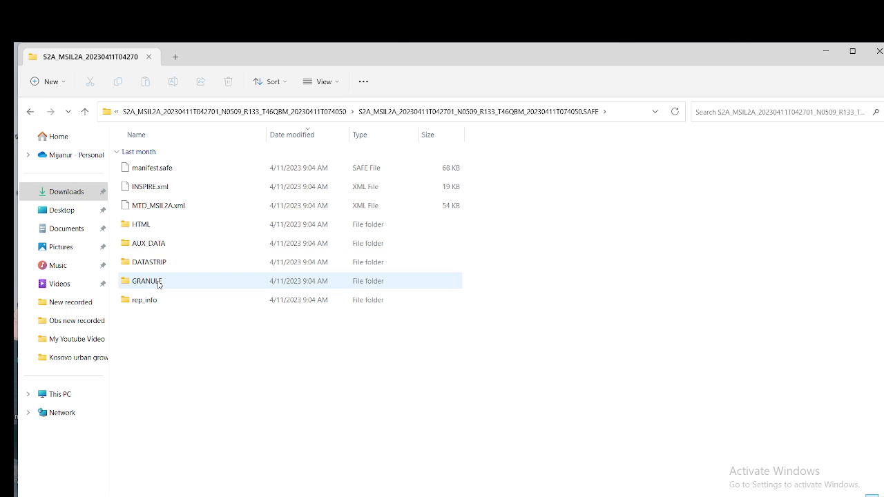
double_click(158, 282)
double_click(162, 171)
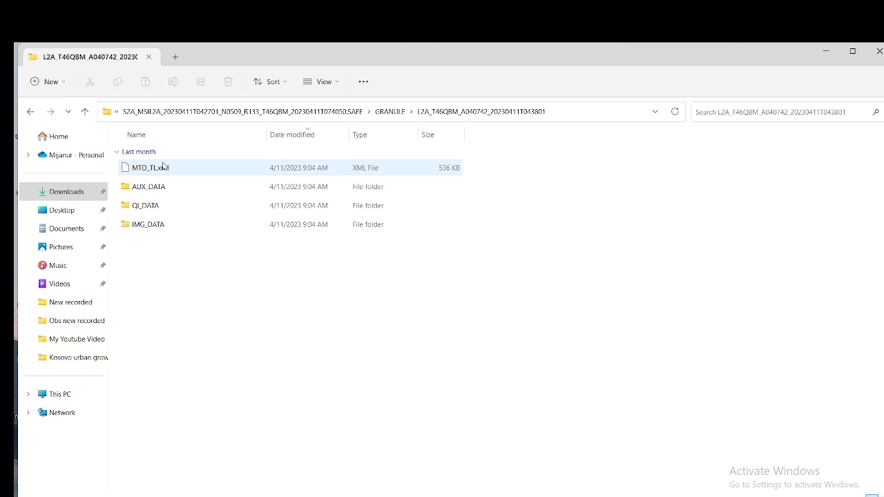
double_click(146, 223)
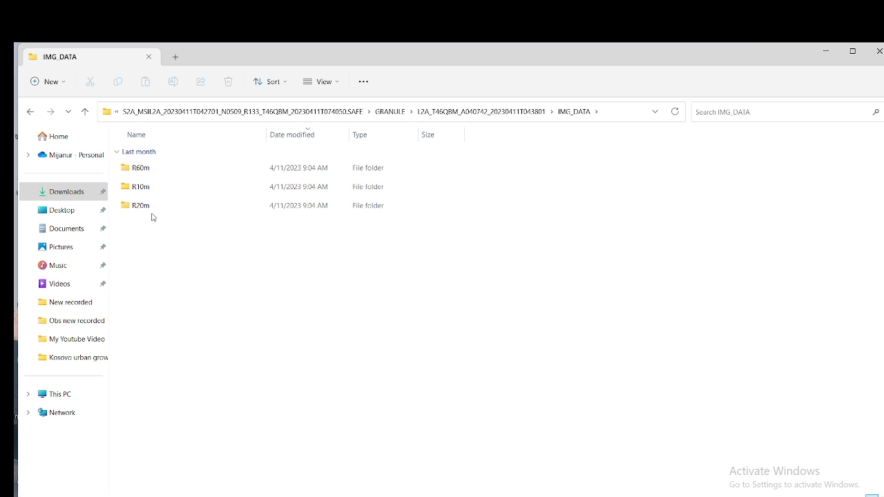
left_click(152, 214)
left_click(147, 193)
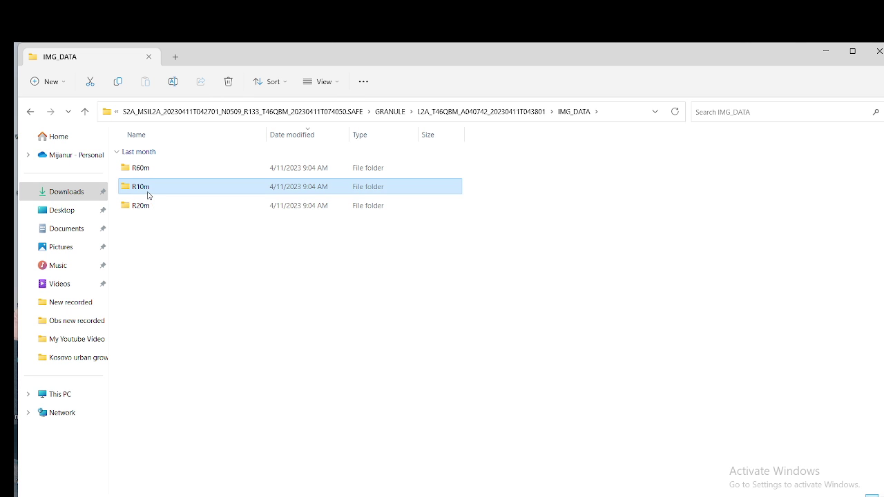
double_click(147, 195)
- Widen the Name column so the seven jp2 band file names read in full
left_click_drag(211, 369, 252, 152)
left_click(248, 321)
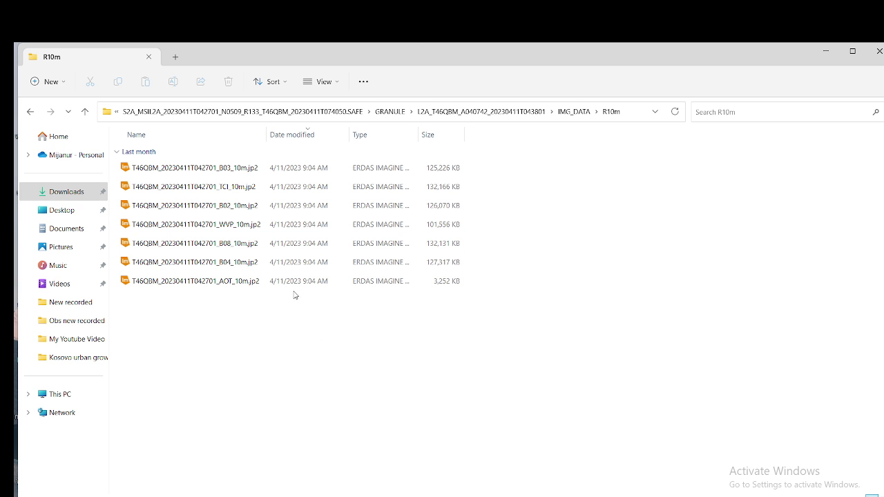
left_click_drag(269, 135, 314, 136)
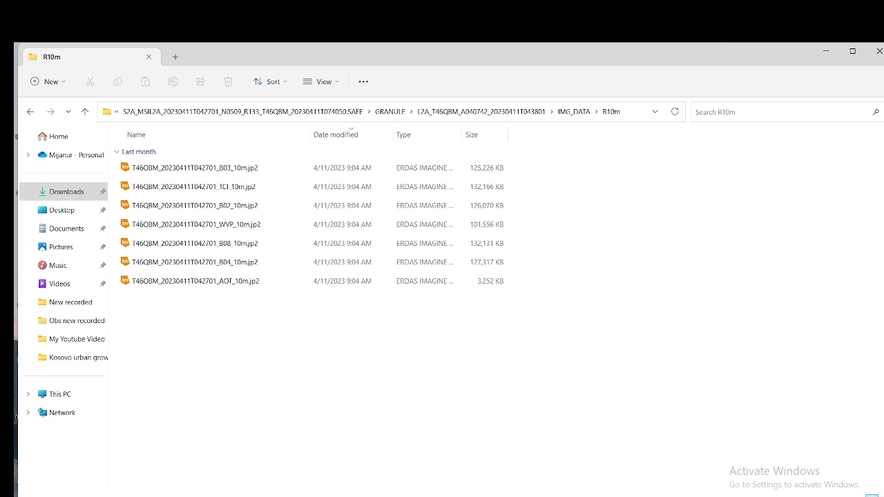
- Drag the B04 and B08 jp2 bands from Explorer into ArcMap, then maximize ArcMap
left_click(534, 495)
left_click_drag(565, 44, 650, 109)
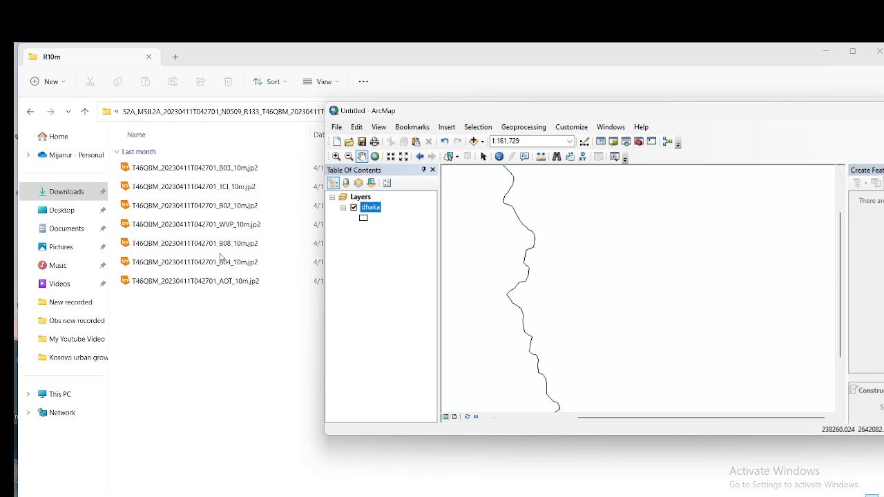
mouse_move(221, 262)
left_mouse_down()
mouse_move(293, 273)
mouse_move(368, 248)
left_mouse_up()
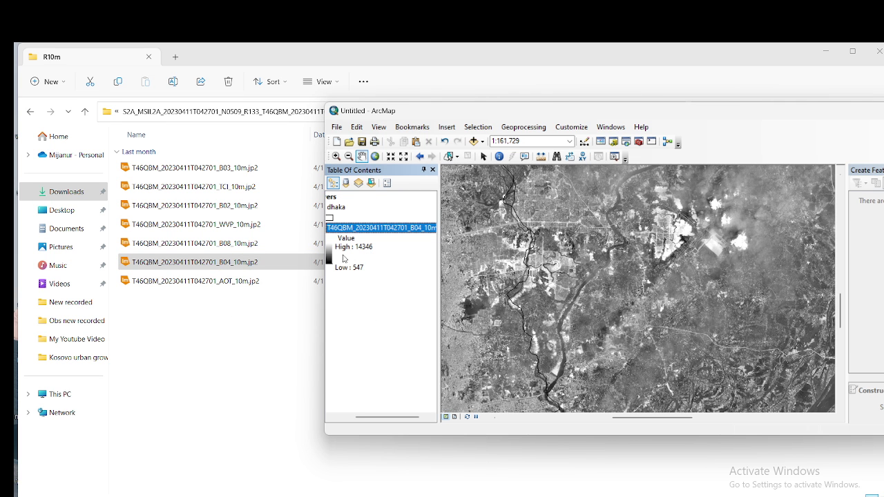
left_click(222, 265)
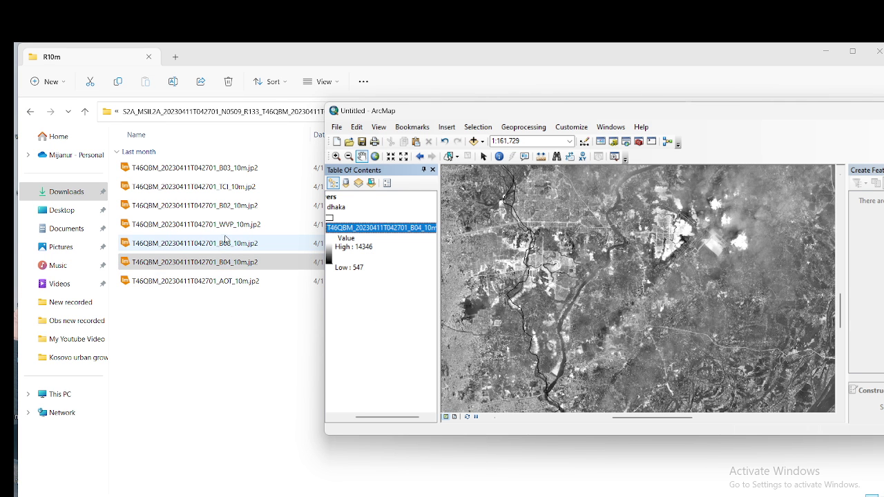
left_click_drag(223, 246, 371, 300)
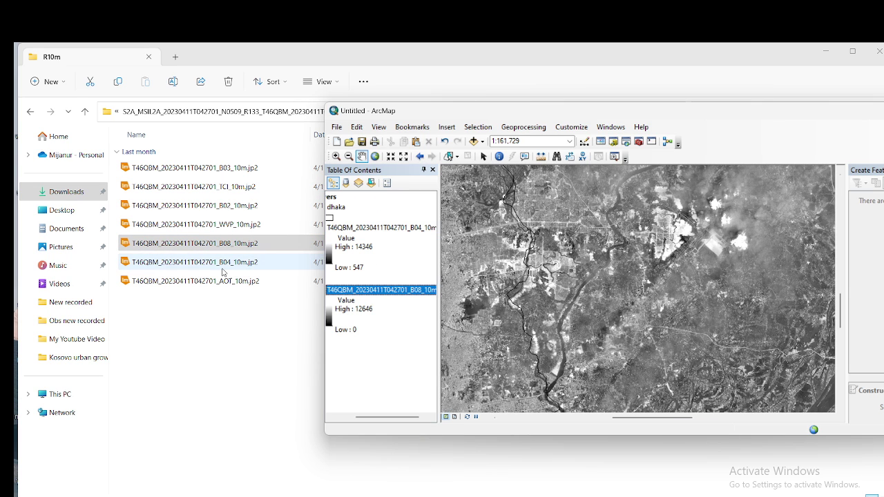
double_click(525, 113)
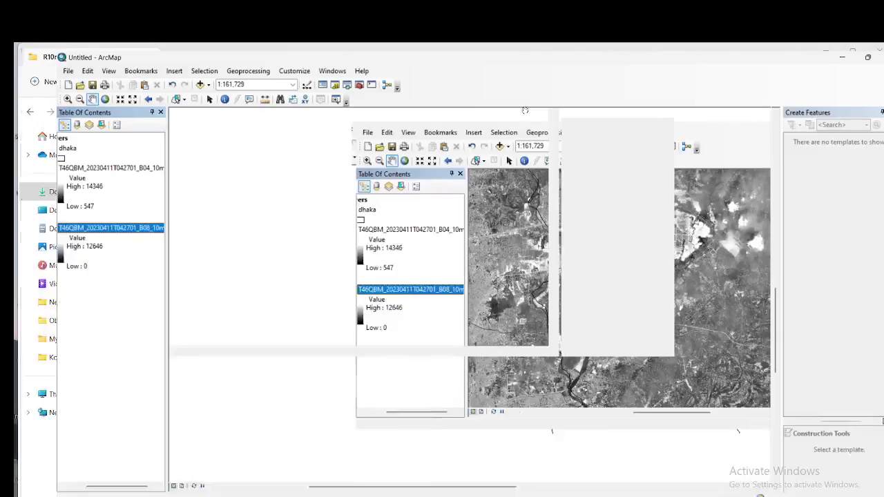
- Zoom the band imagery to about 1:150,000 and pan to recentre Dhaka
scroll(444, 179, "up", 2)
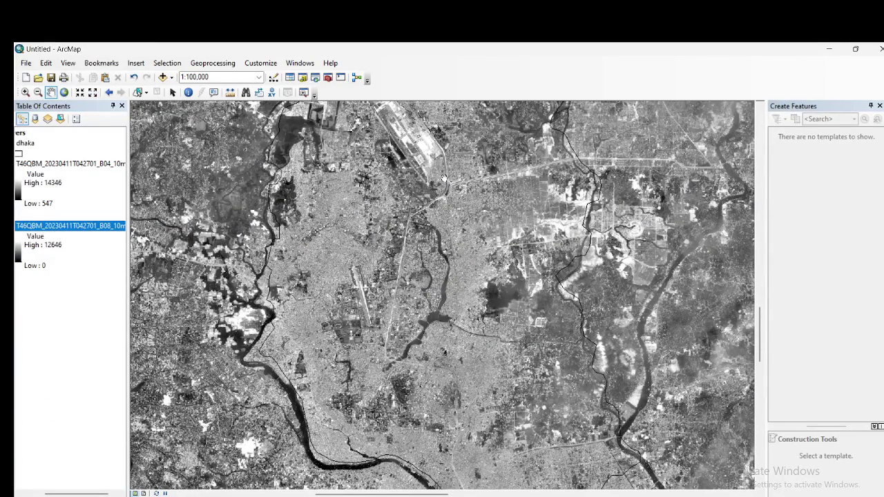
scroll(500, 260, "down", 2)
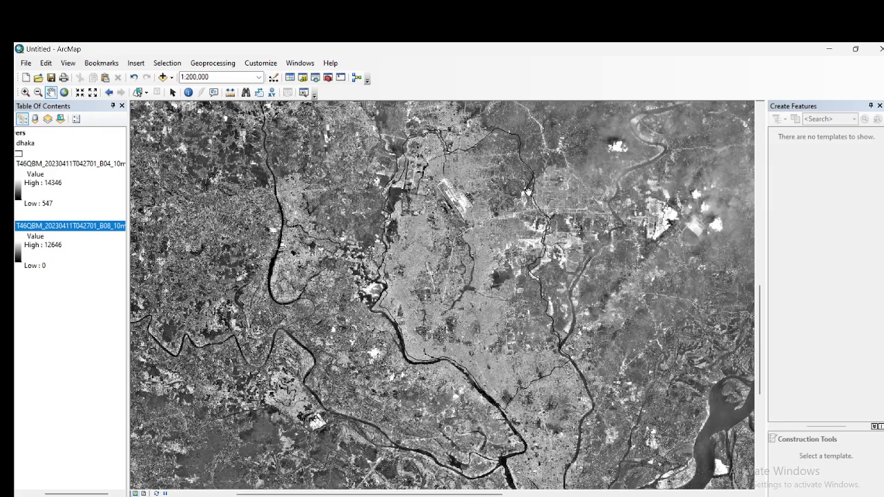
scroll(426, 294, "down", 2)
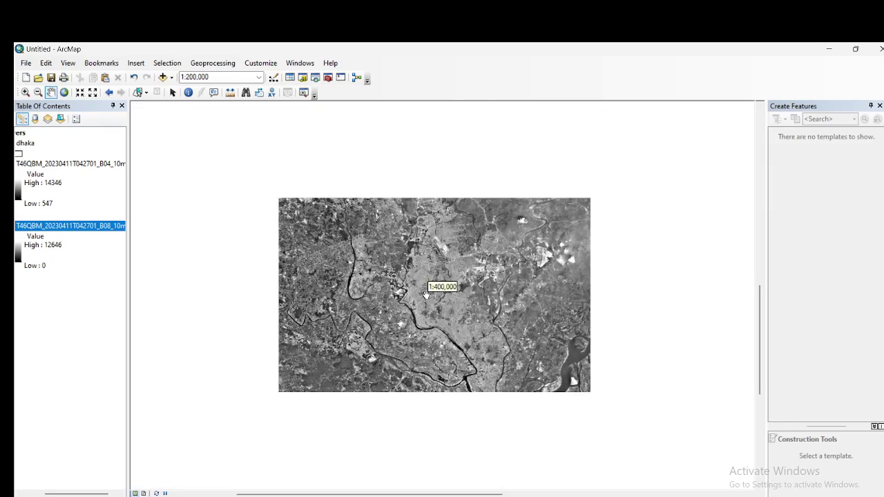
scroll(597, 256, "down", 2)
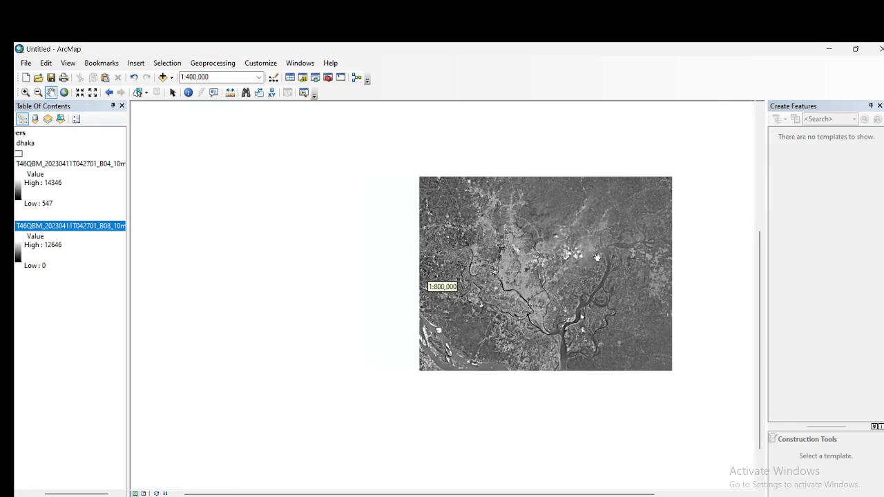
scroll(599, 257, "up", 3)
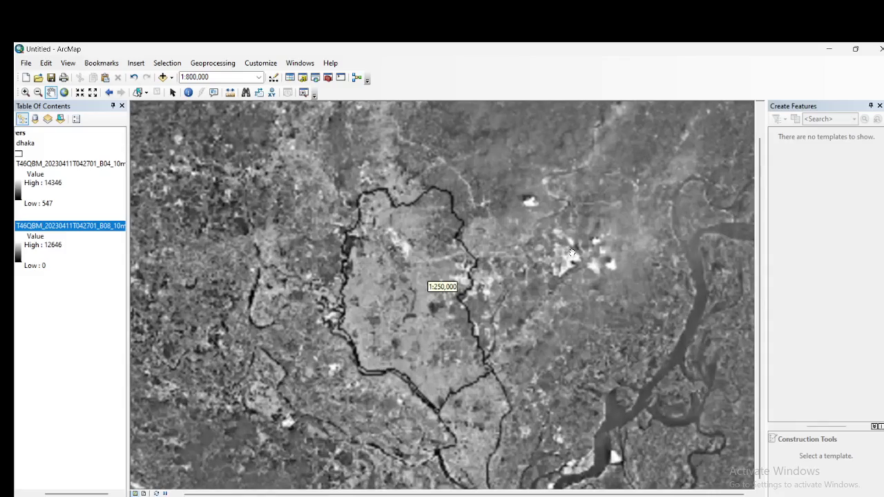
scroll(466, 247, "up", 1)
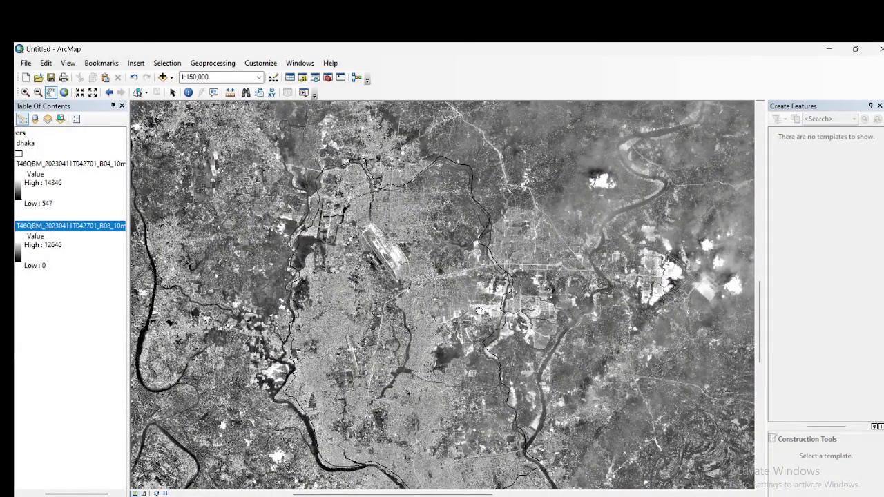
left_click_drag(492, 361, 485, 307)
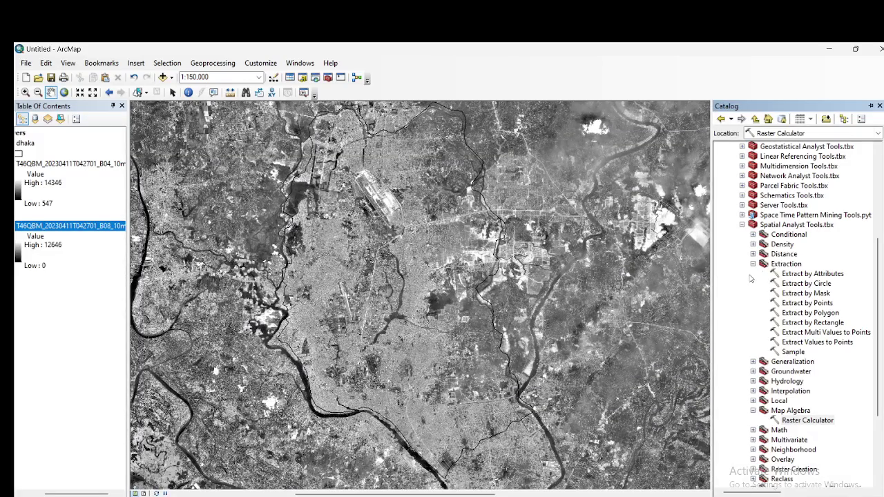
left_click(742, 224)
left_click(732, 226)
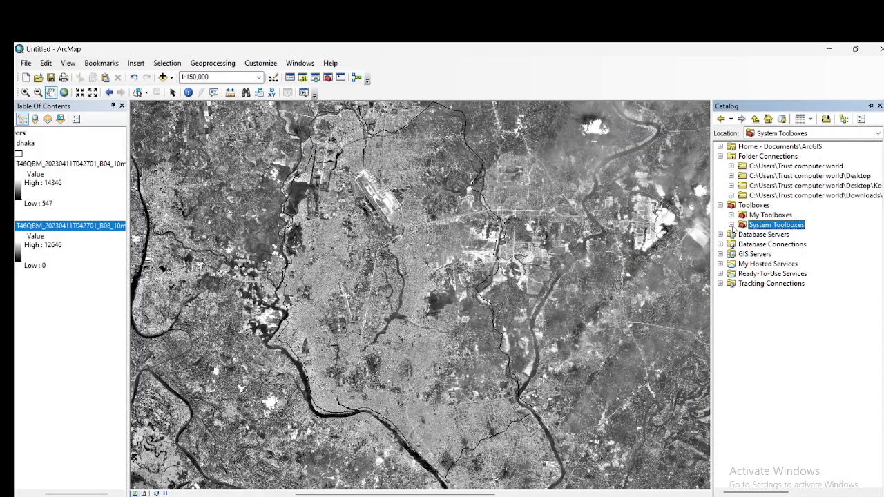
left_click(732, 225)
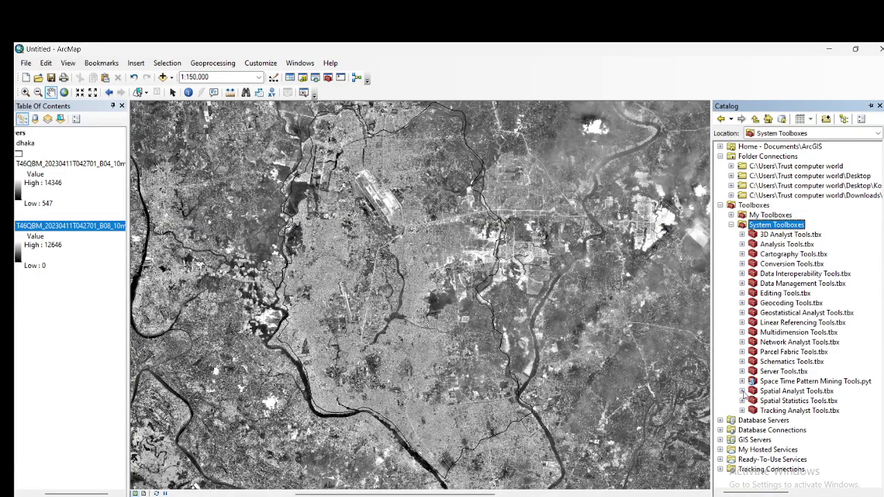
left_click(742, 391)
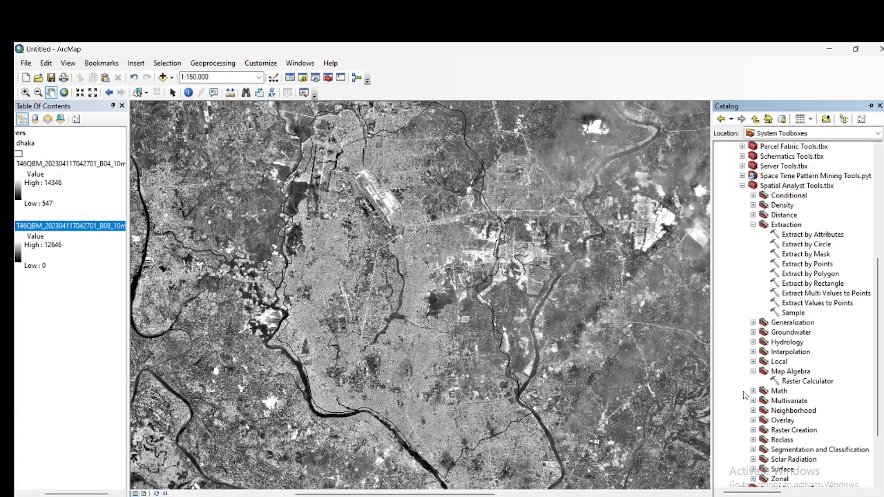
left_click(753, 224)
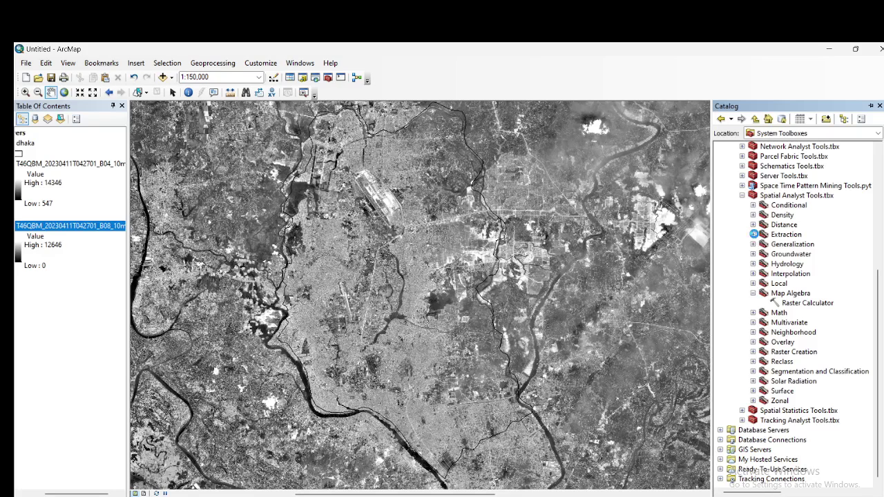
left_click(754, 234)
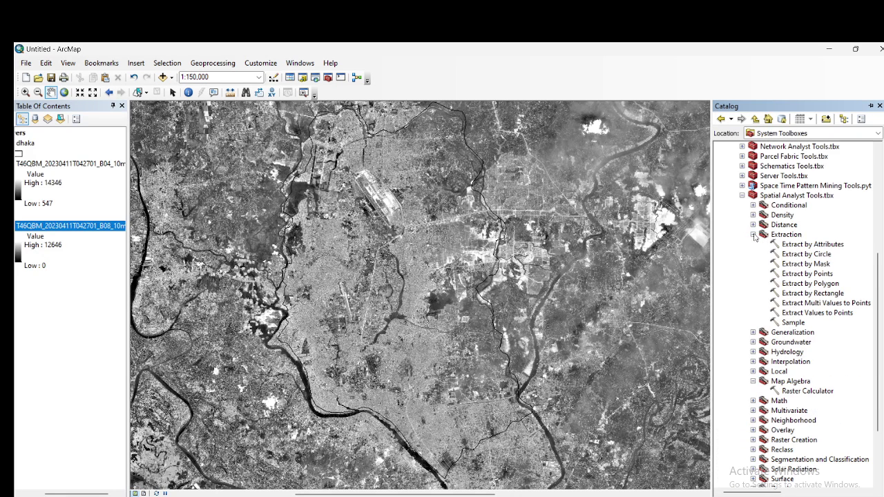
- Run Extract by Mask on B04 with the dhaka mask, saving output as Band4
double_click(803, 264)
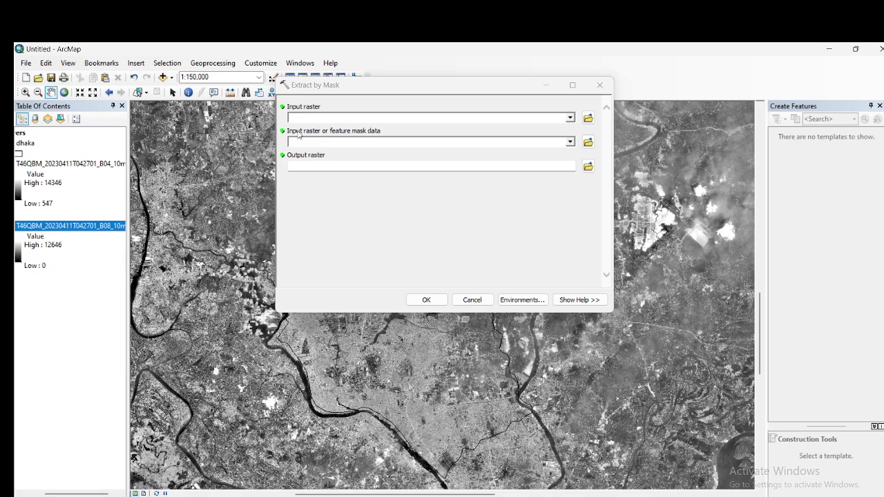
left_click(570, 117)
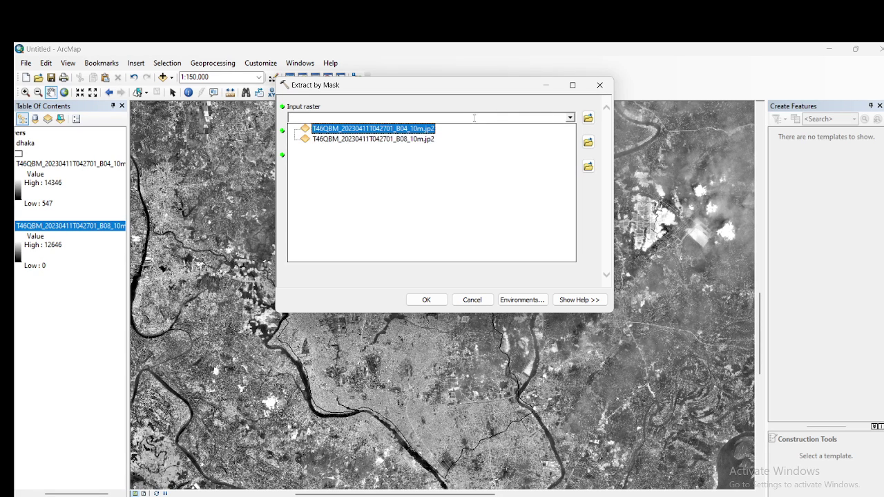
left_click(400, 130)
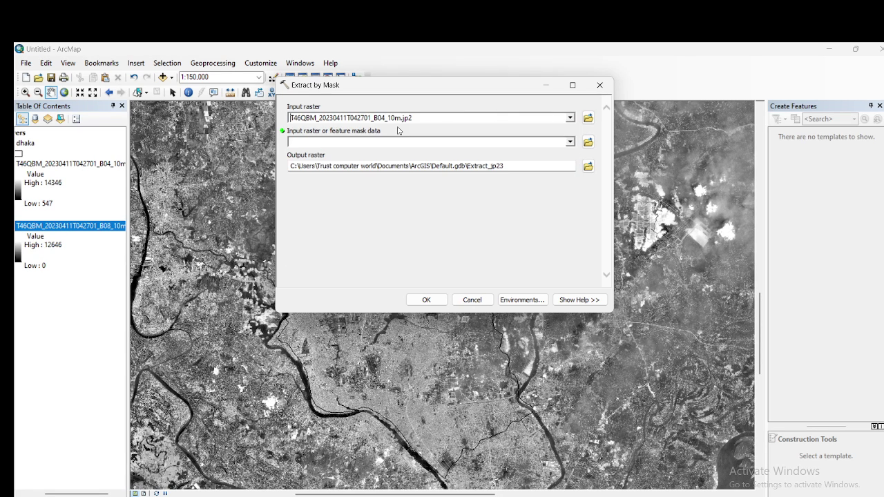
left_click(570, 142)
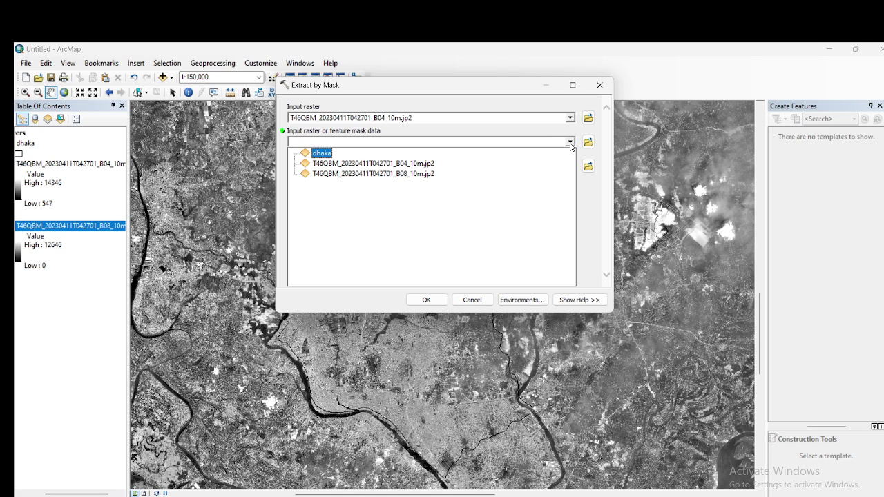
left_click(321, 153)
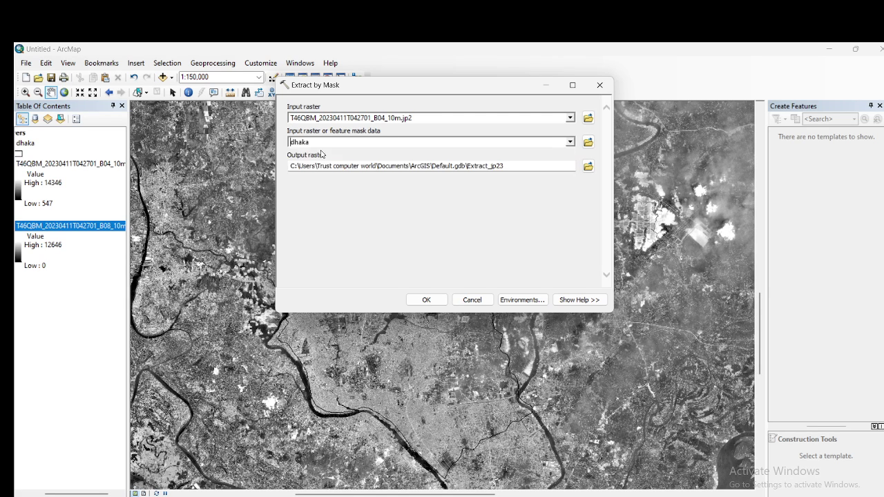
left_click(588, 167)
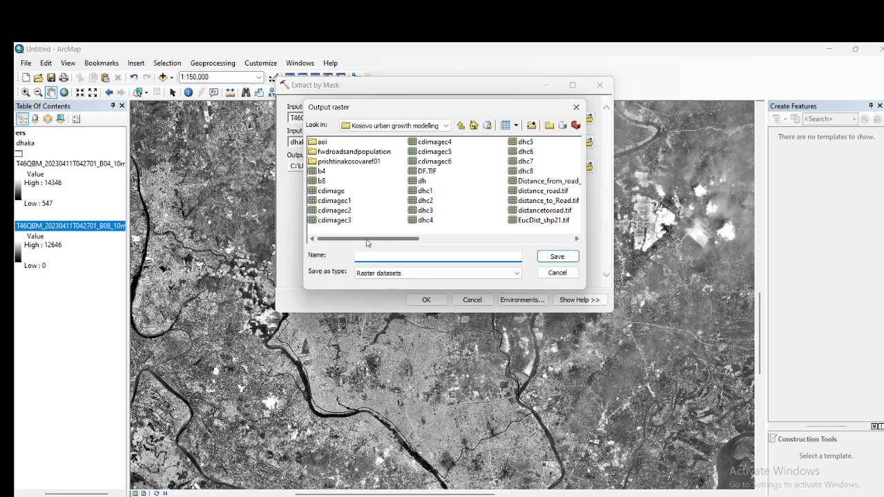
type("Band4")
left_click(560, 257)
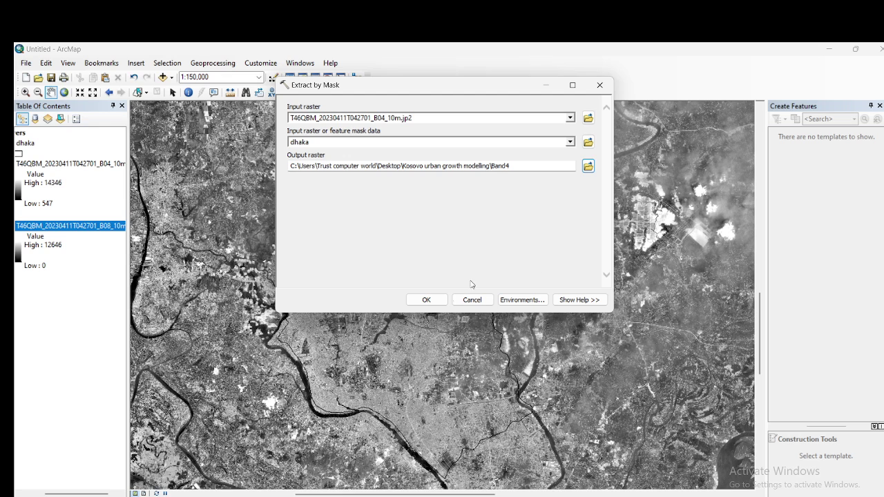
left_click(427, 300)
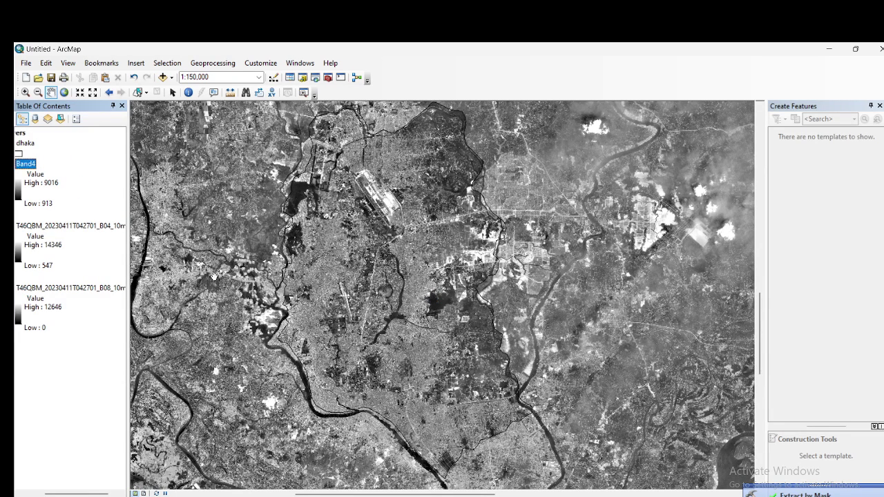
- Widen the Table Of Contents so the Band4, B04 and B08 names show fully
left_click_drag(128, 309, 180, 309)
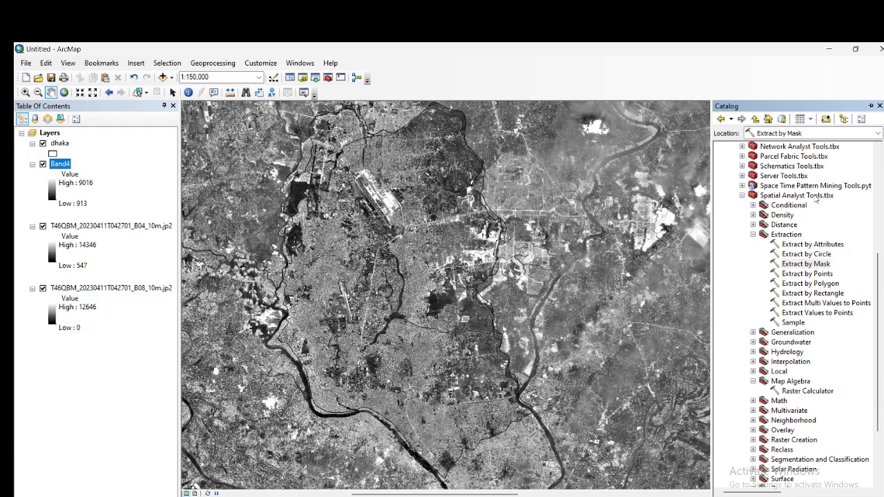
- Run Extract by Mask on the B08 jp2 with the dhaka mask, output named Band8
double_click(791, 264)
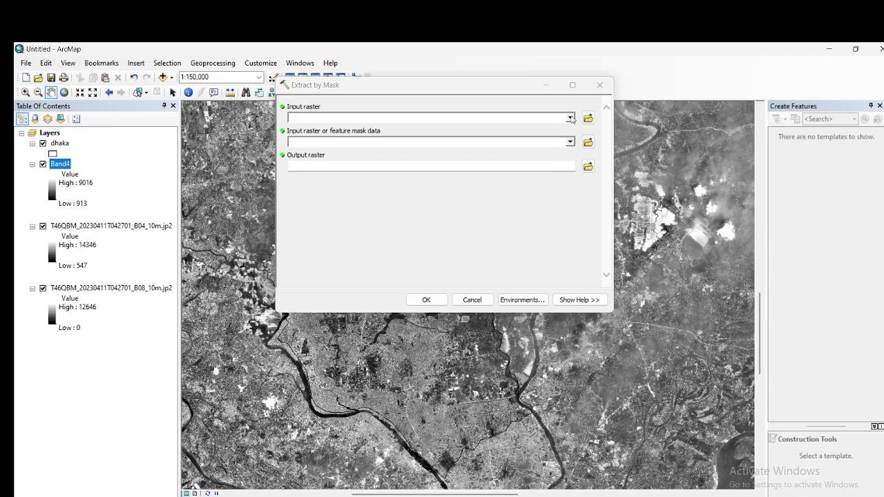
left_click(570, 118)
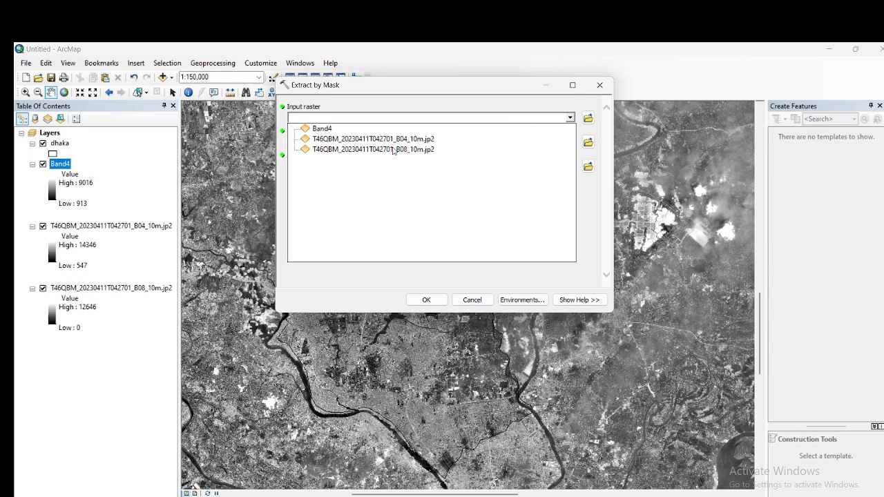
left_click(400, 149)
left_click(570, 141)
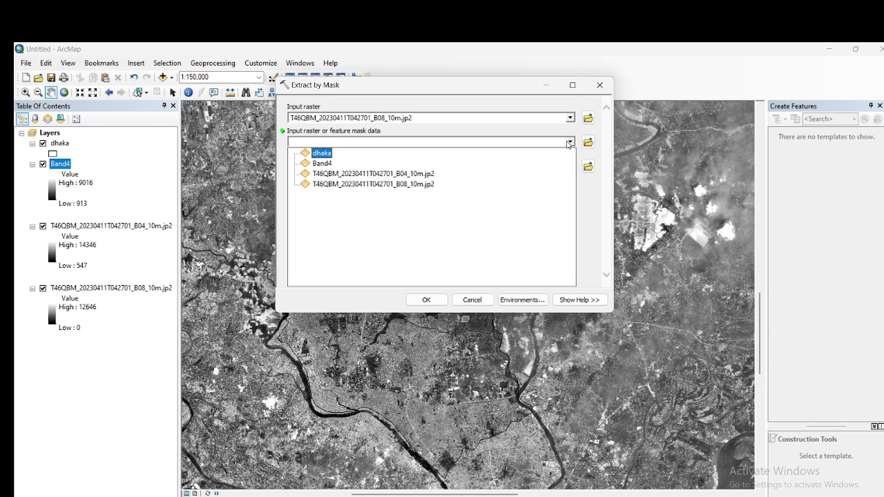
left_click(322, 154)
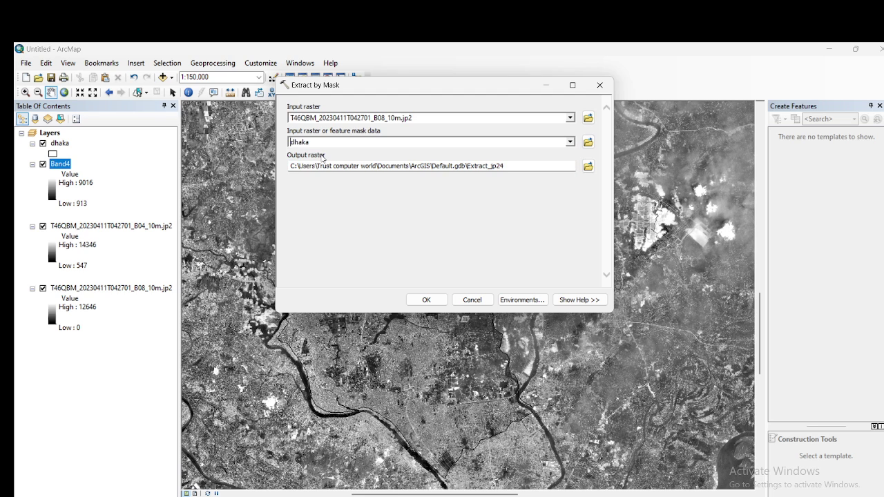
left_click(588, 166)
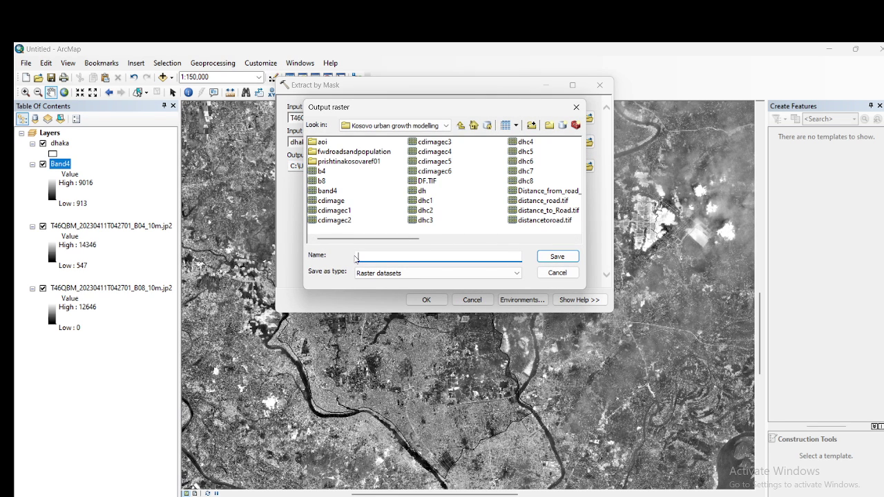
type("Band8")
left_click(557, 256)
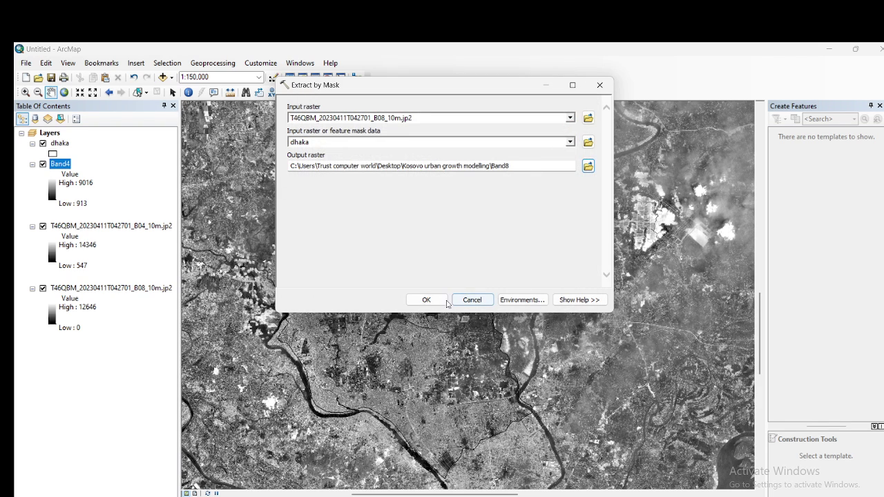
left_click(427, 300)
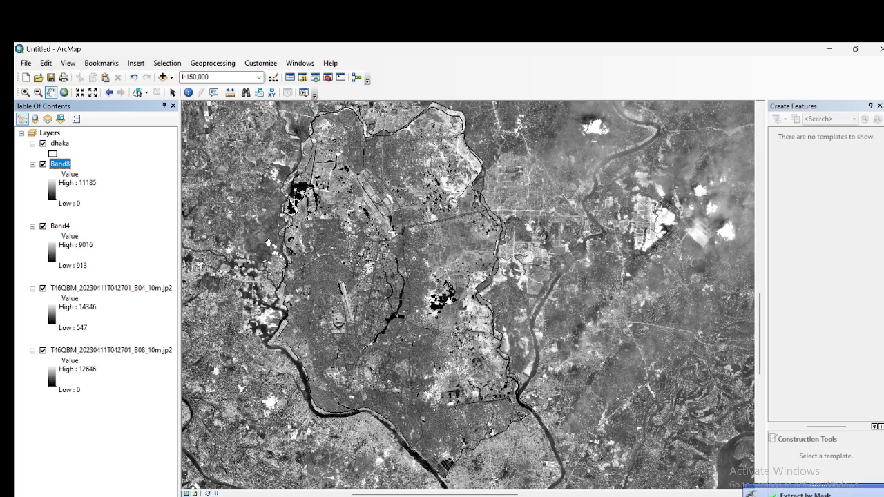
- Remove the original B04 and B08 jp2 layers, then recentre the map on Dhaka
right_click(70, 289)
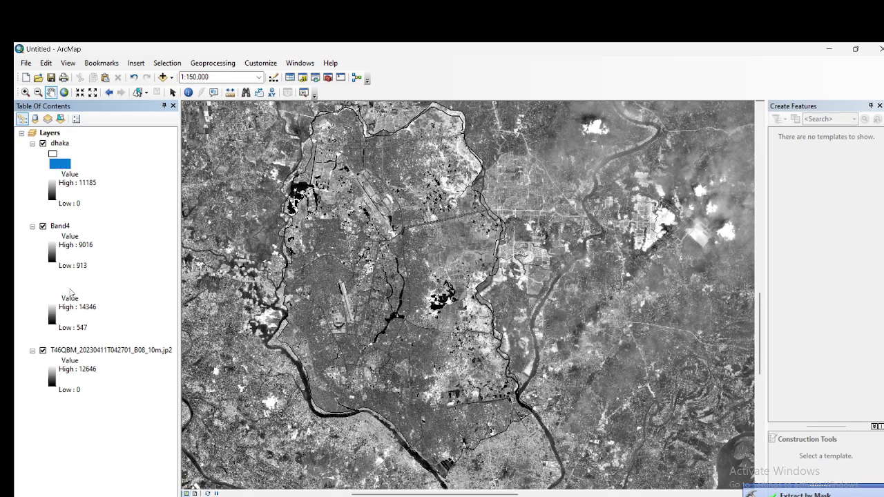
left_click(91, 308)
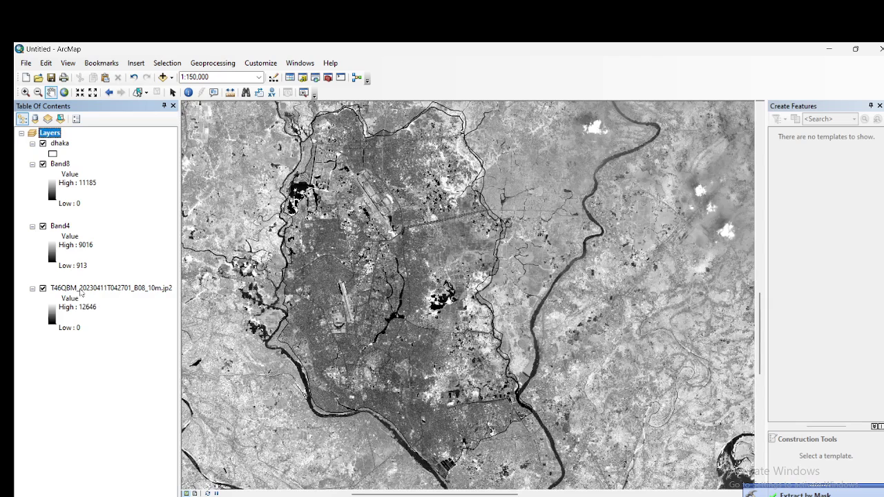
right_click(80, 289)
left_click(104, 307)
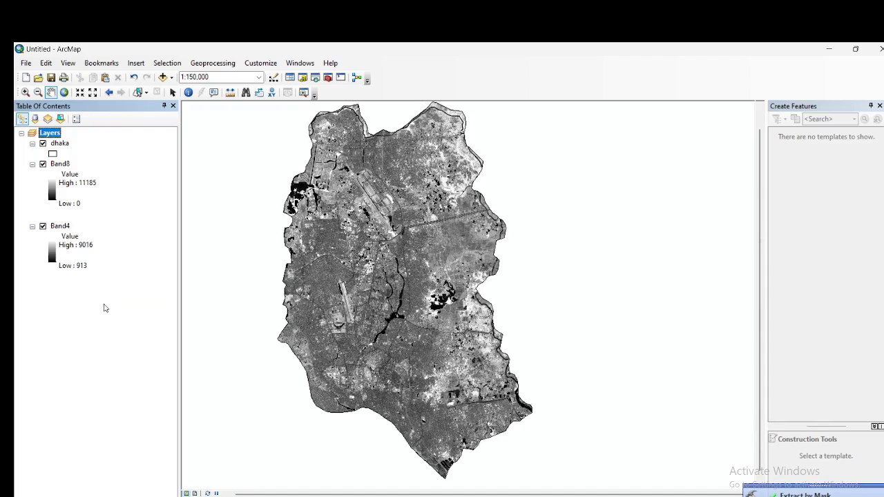
scroll(446, 242, "up", 2)
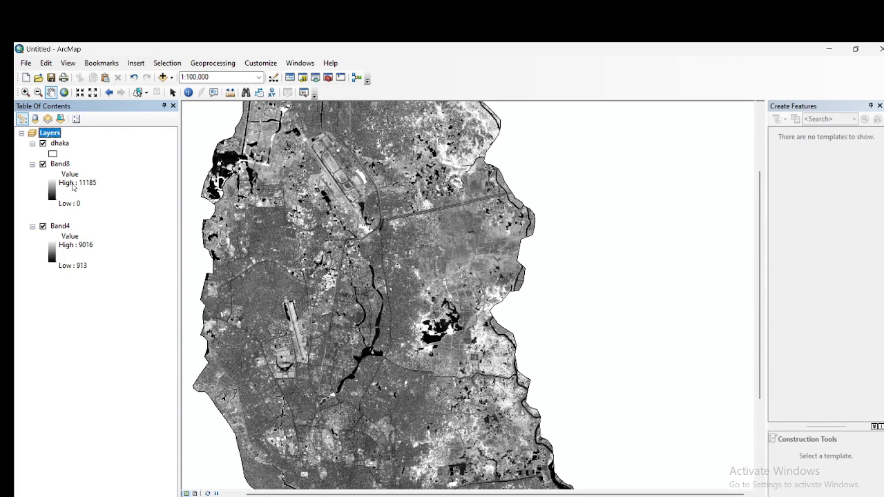
scroll(375, 197, "down", 2)
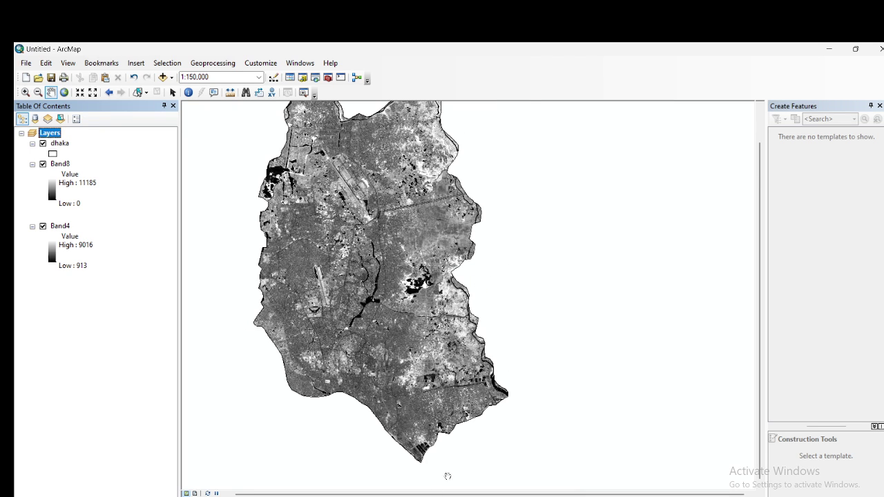
left_click_drag(366, 256, 392, 247)
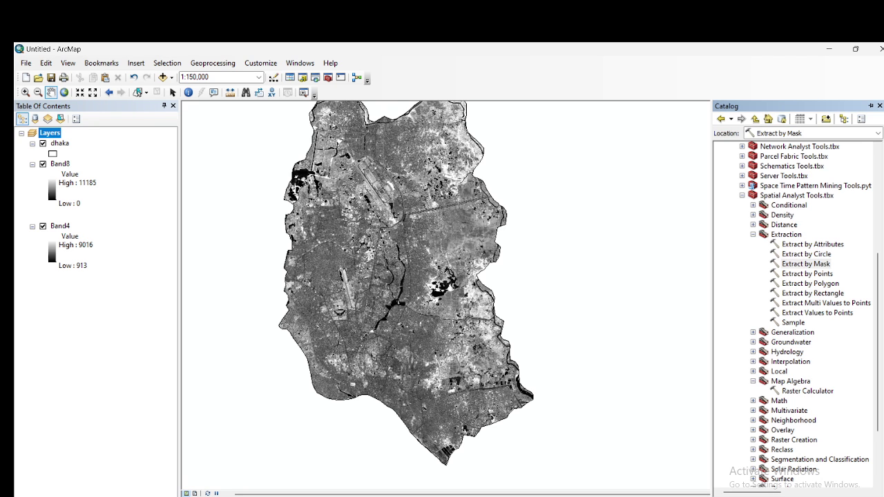
- Expand Spatial Analyst's Map Algebra group in the Catalog and launch Raster Calculator
left_click(753, 382)
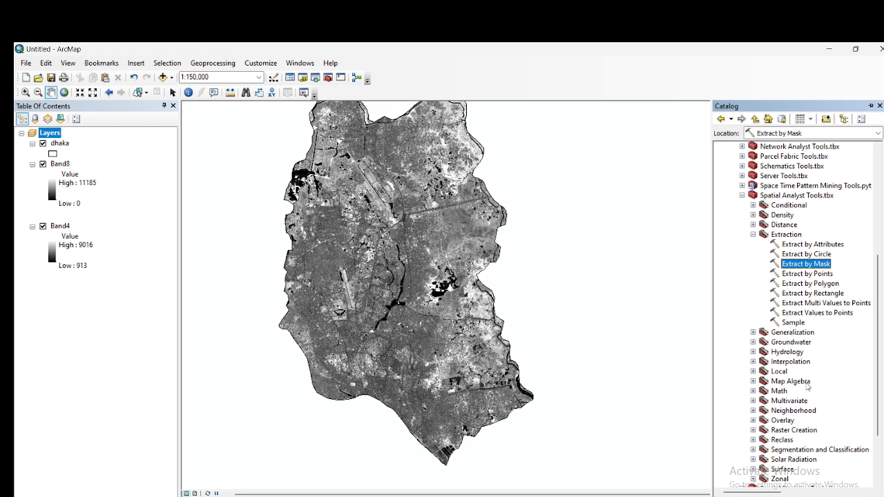
left_click(753, 381)
scroll(761, 384, "down", 1)
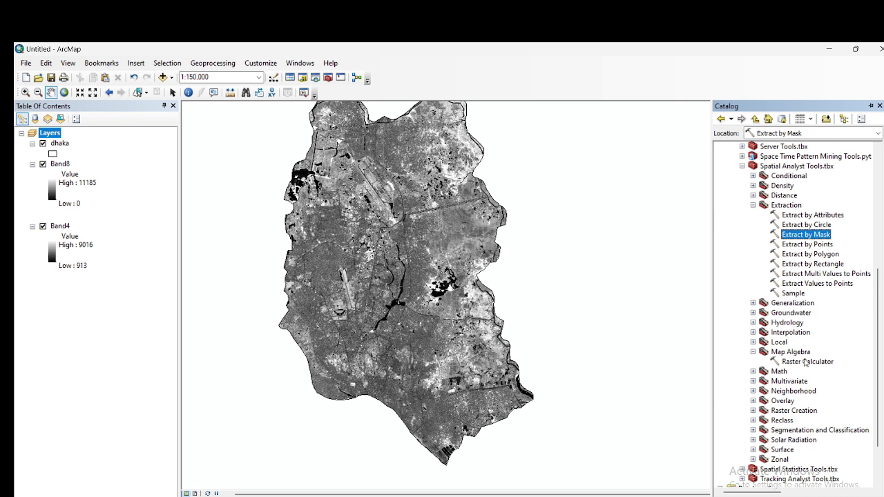
double_click(807, 362)
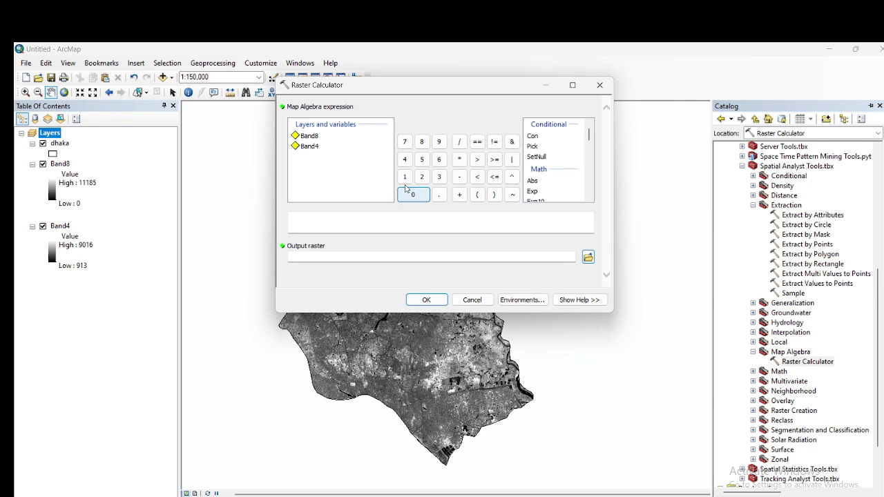
- Build the Raster Calculator expression Float("Band8" - "Band4") / Float("Band8" + "Band4")
mouse_move(589, 135)
left_mouse_down()
mouse_move(589, 149)
mouse_move(590, 132)
left_mouse_up()
scroll(531, 180, "down", 1)
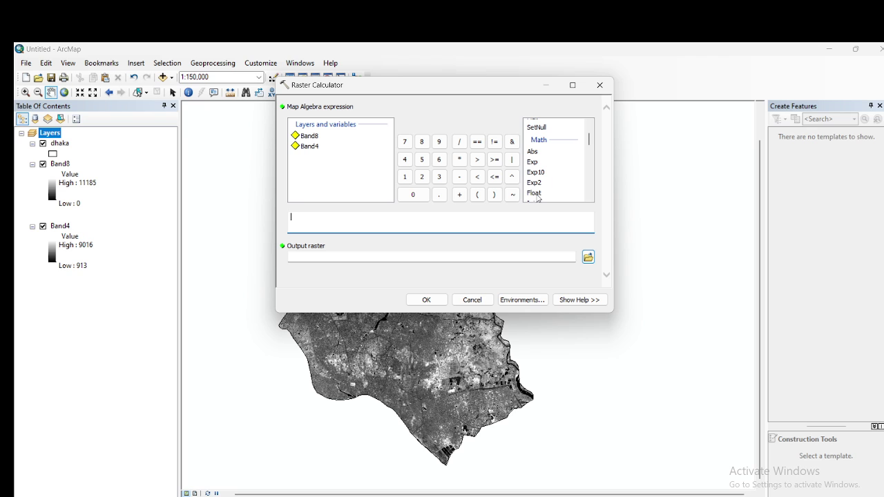
double_click(536, 194)
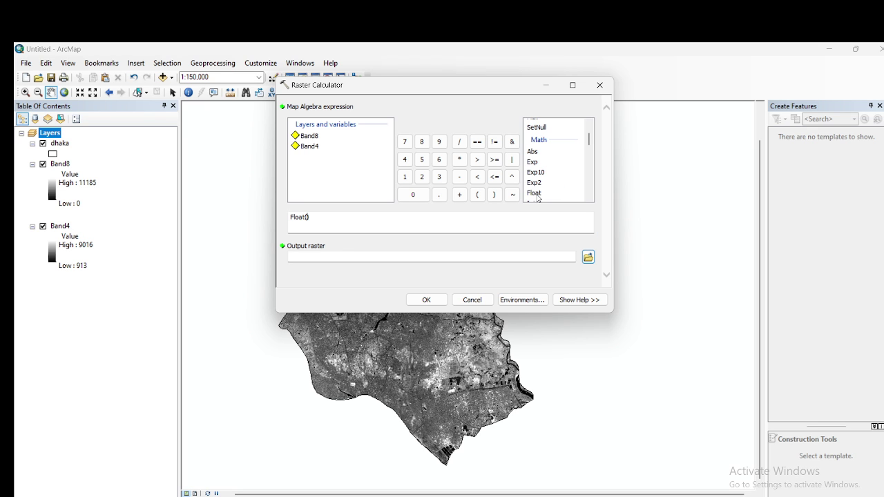
double_click(315, 137)
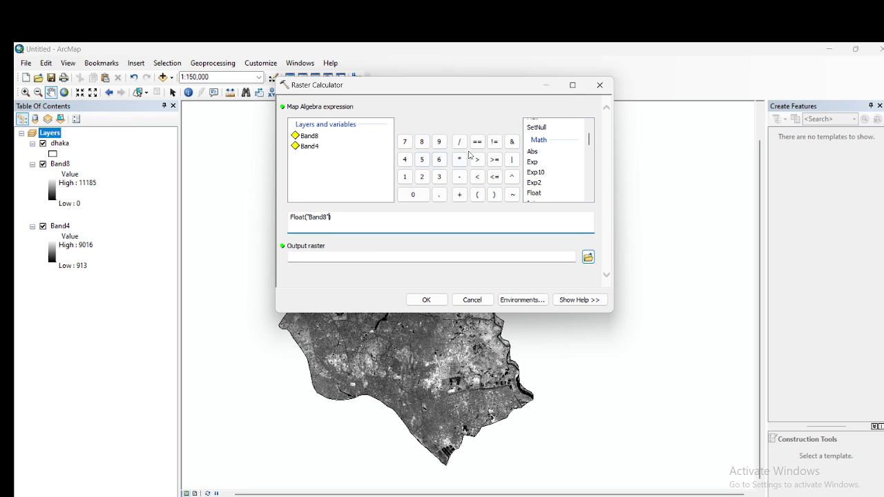
left_click(460, 176)
double_click(311, 147)
left_click(460, 141)
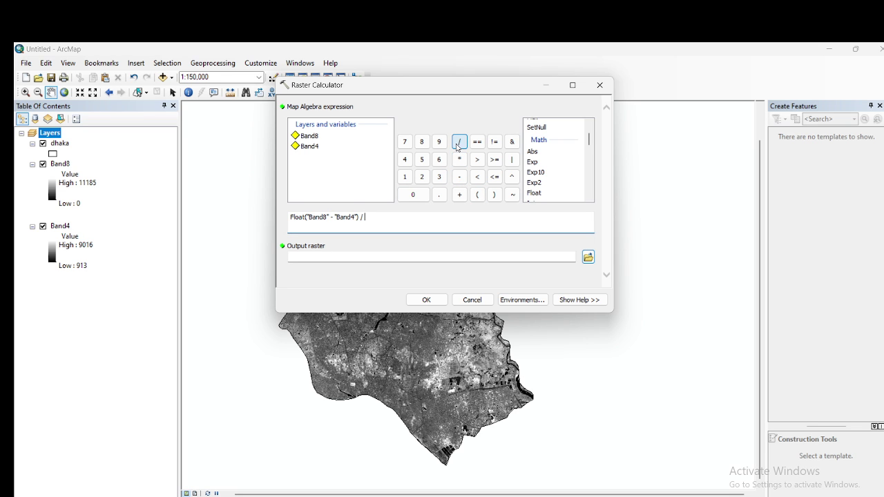
scroll(553, 173, "down", 1)
double_click(536, 165)
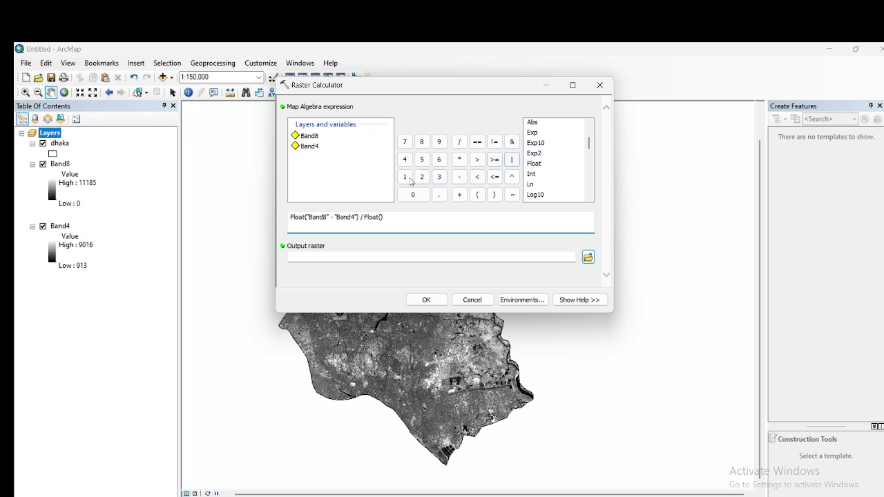
double_click(309, 136)
left_click(459, 195)
double_click(310, 146)
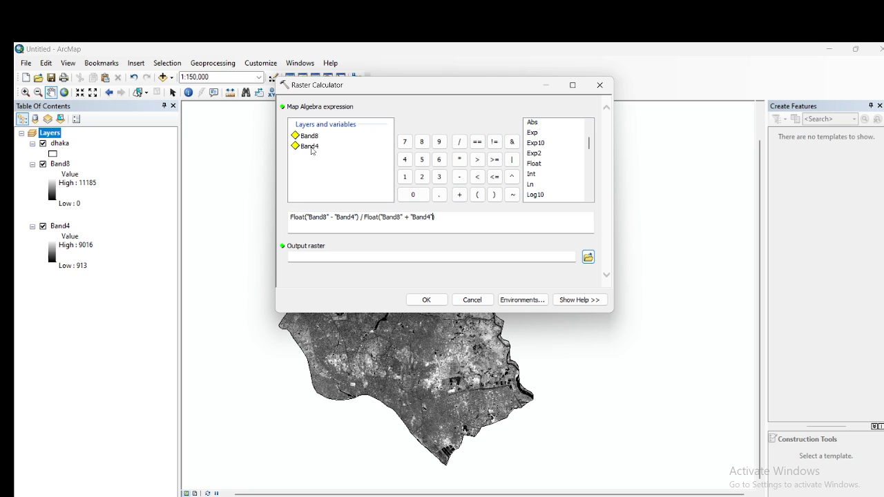
- Name the output raster VEGETATION and run the NDVI calculation
left_click(588, 257)
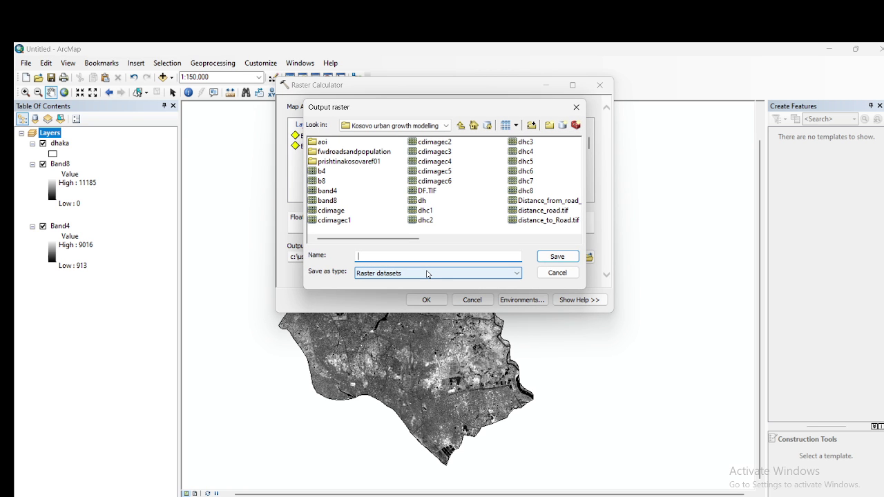
type("ndvi")
left_click(558, 256)
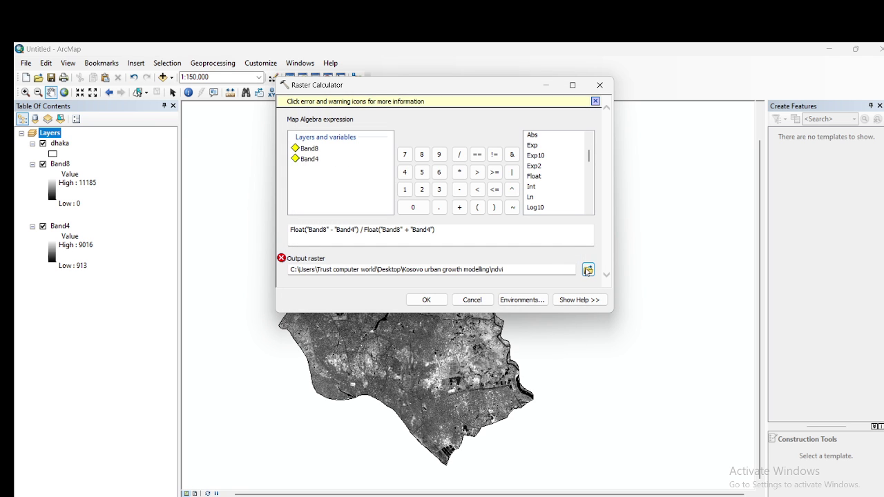
left_click(588, 270)
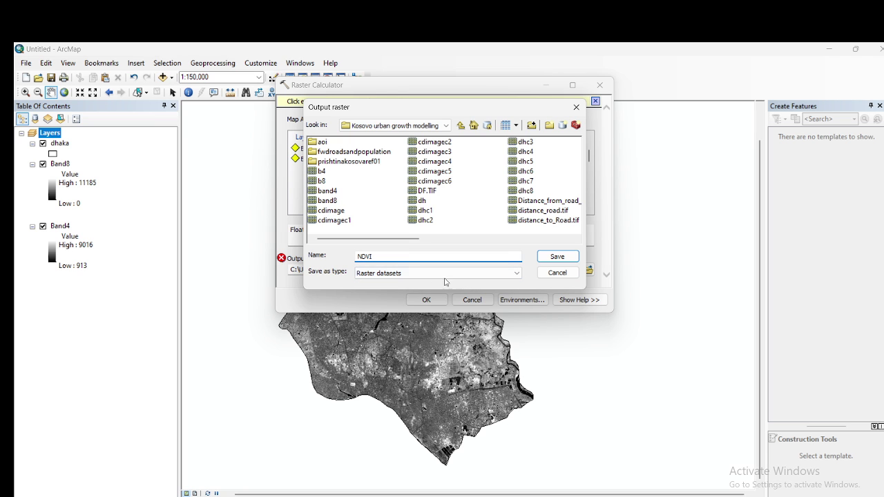
left_click(558, 256)
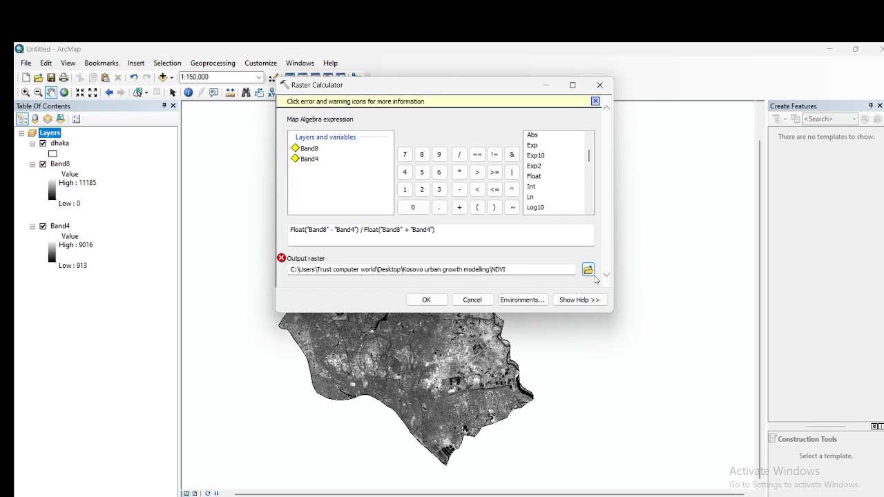
left_click(588, 270)
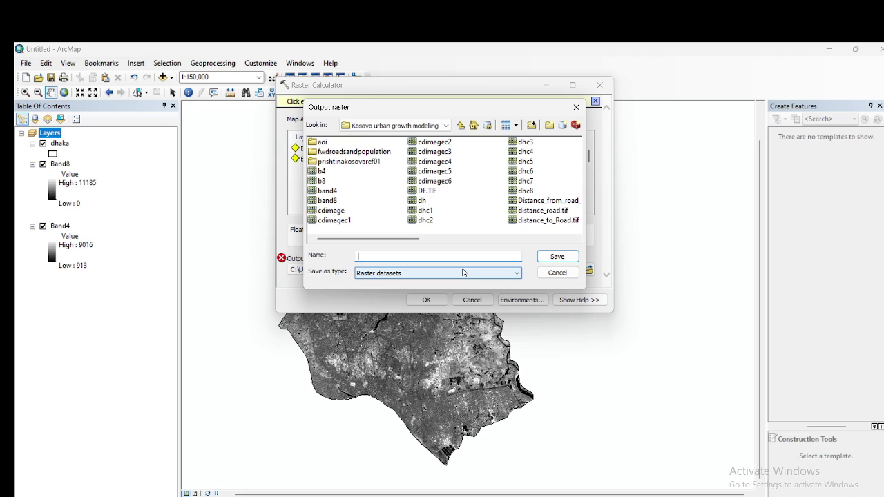
type("VEGETATION")
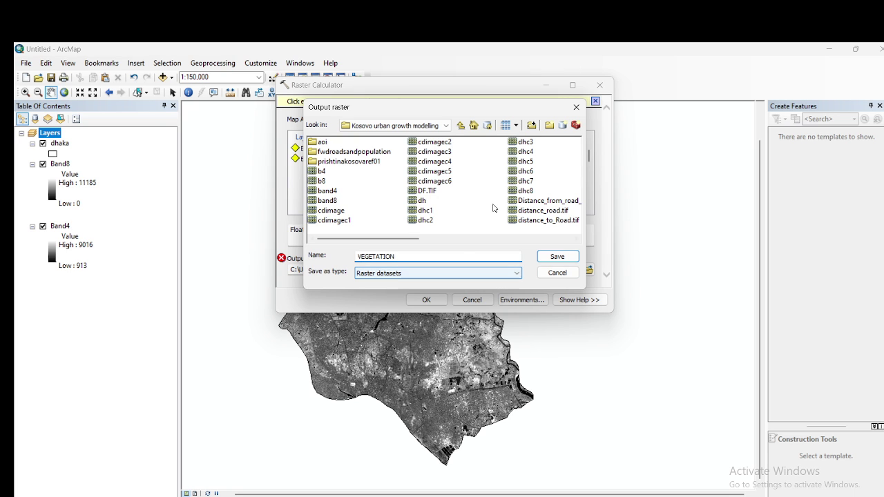
left_click(558, 256)
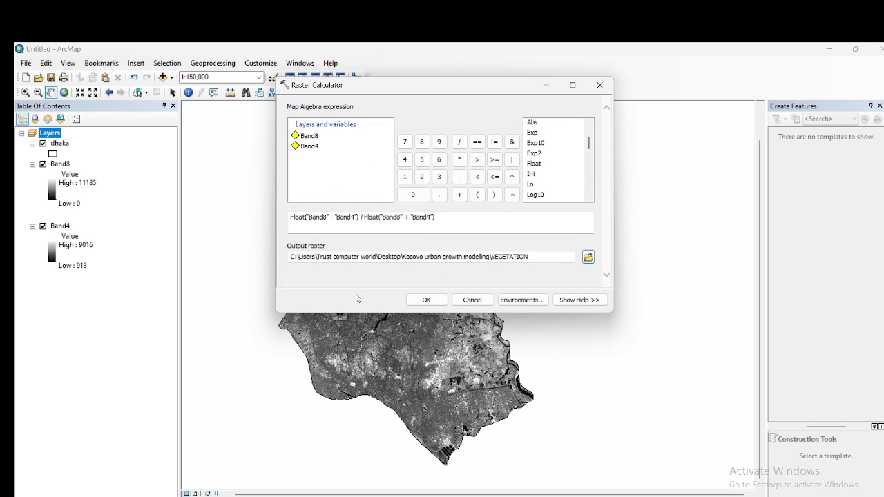
left_click(426, 300)
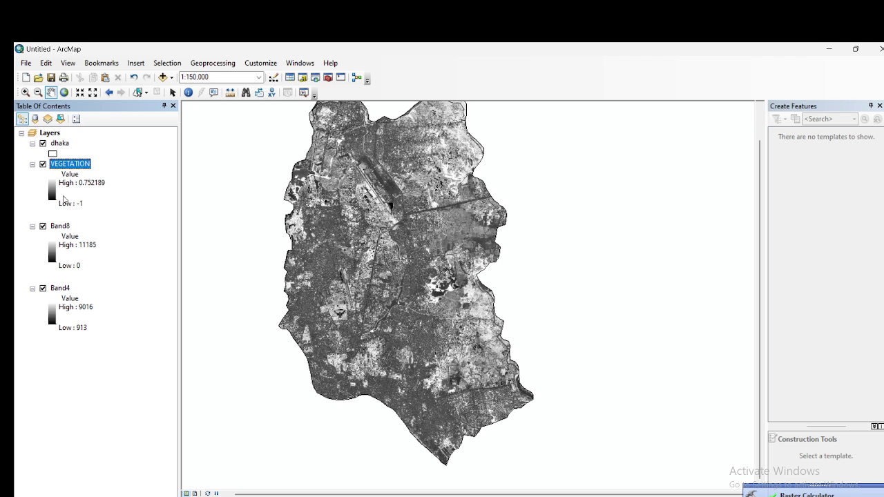
- Change the VEGETATION layer name to NDVI in Layer Properties, then uncheck Band8 and Band4
right_click(79, 165)
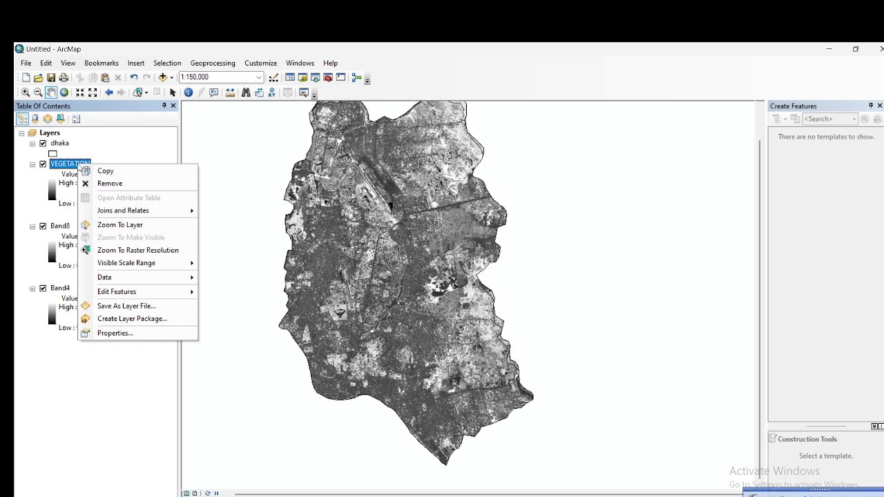
left_click(114, 335)
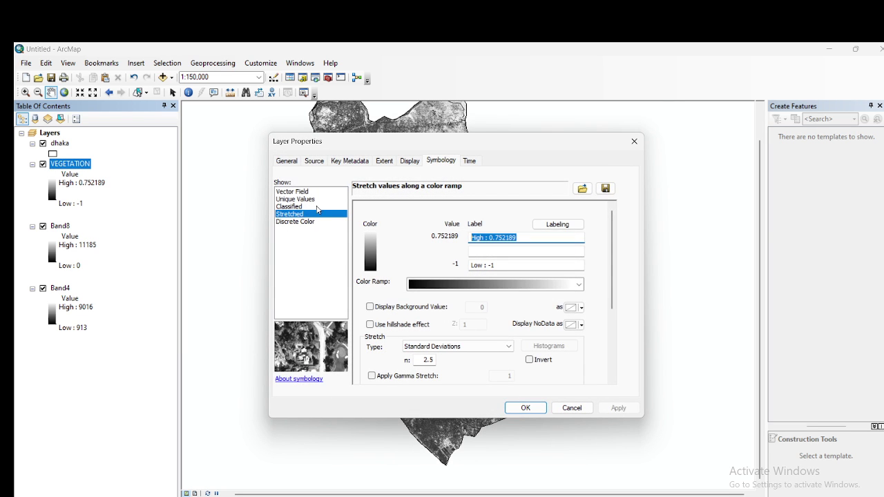
left_click(291, 164)
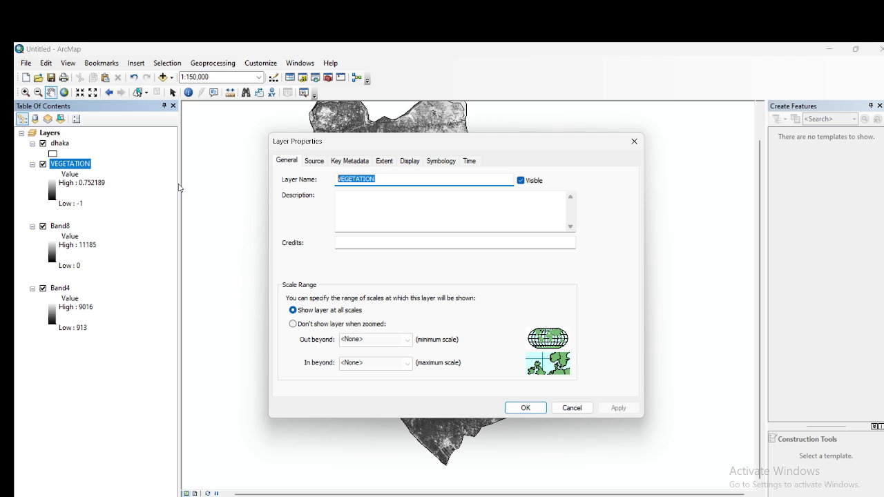
type("ndvi")
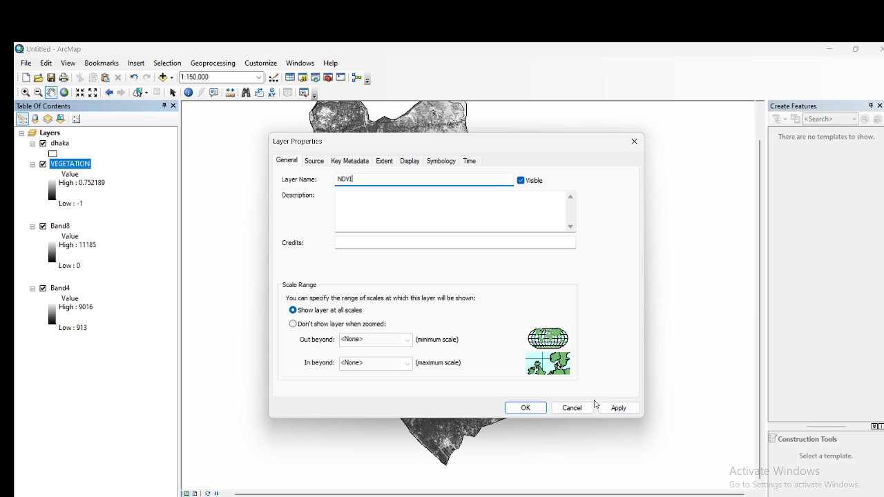
left_click(617, 408)
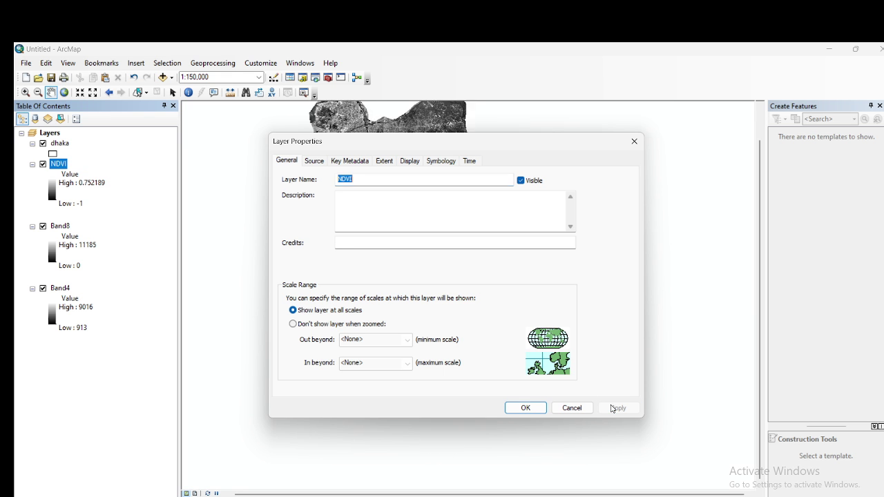
left_click(526, 408)
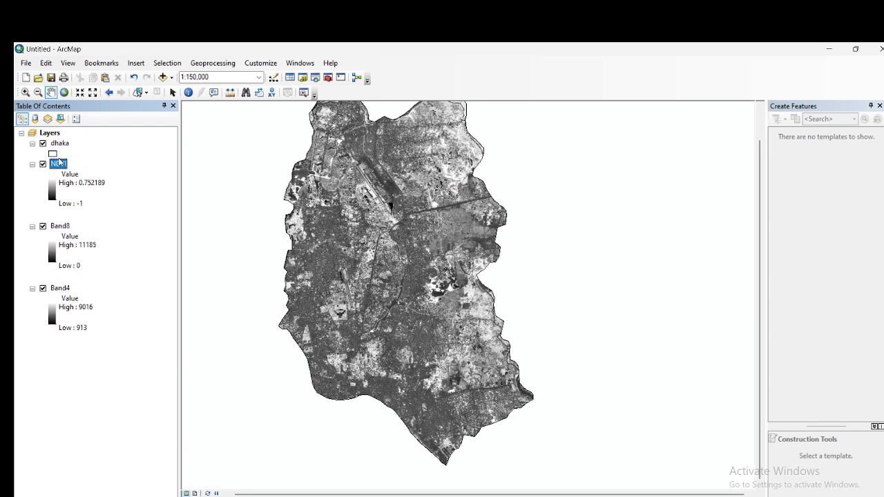
left_click(43, 226)
left_click(43, 288)
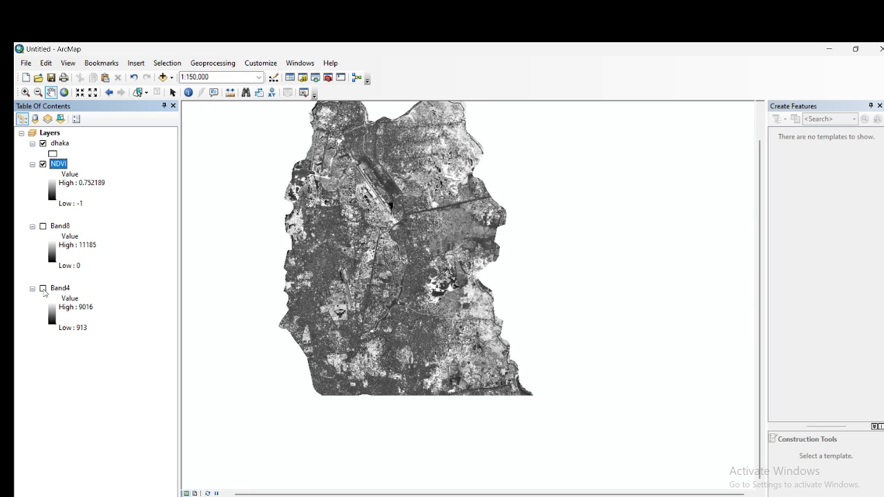
- Give the NDVI layer's stretched symbology the purple-yellow-green colour ramp and apply it
right_click(60, 164)
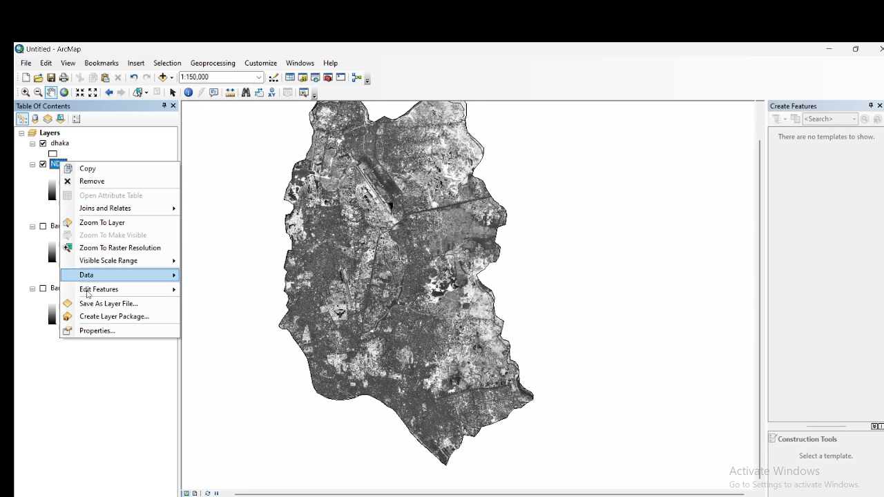
left_click(88, 331)
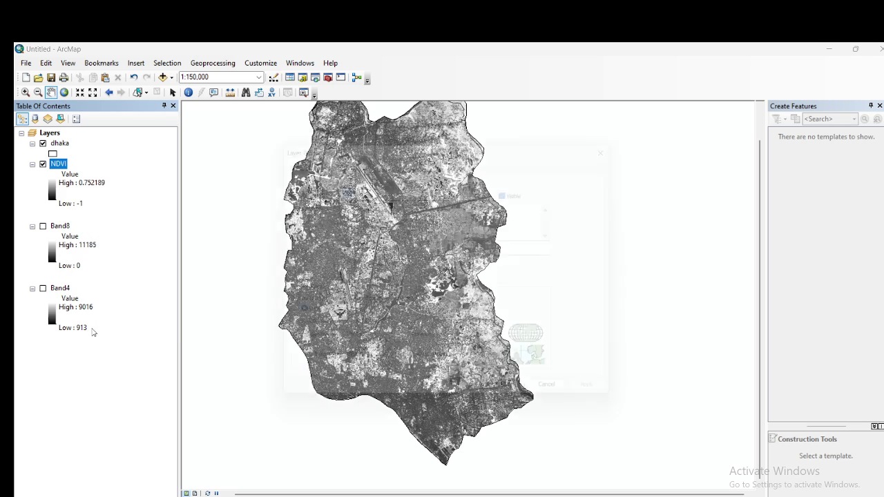
left_click(433, 163)
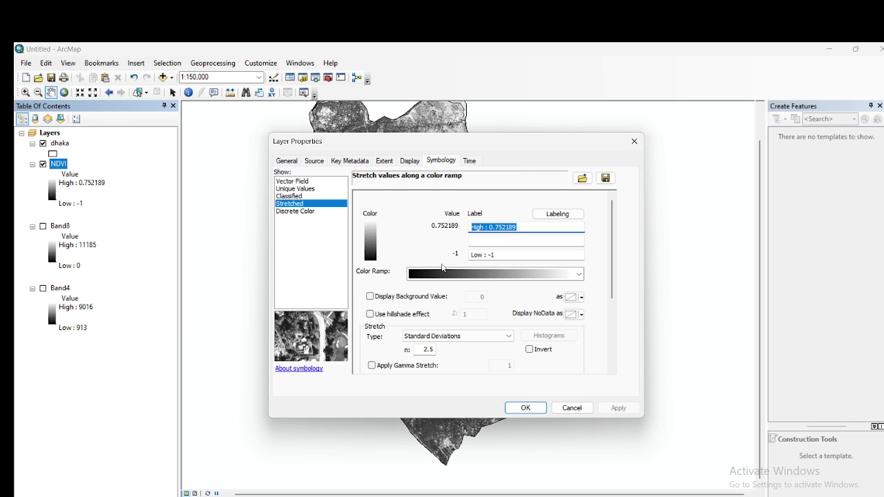
left_click(493, 275)
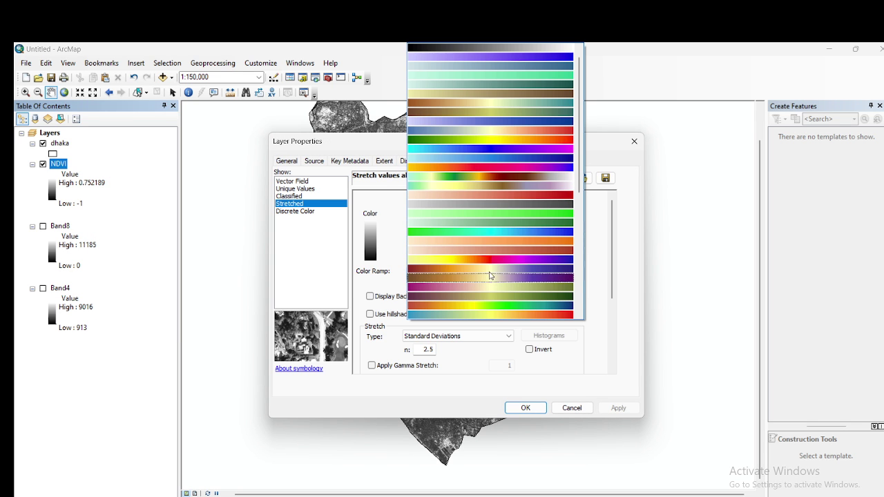
left_click(507, 141)
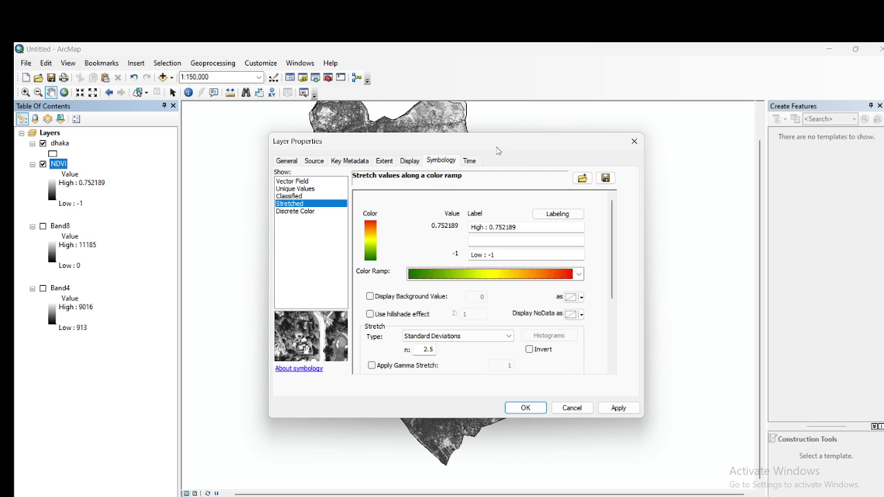
left_click(525, 280)
left_click(525, 231)
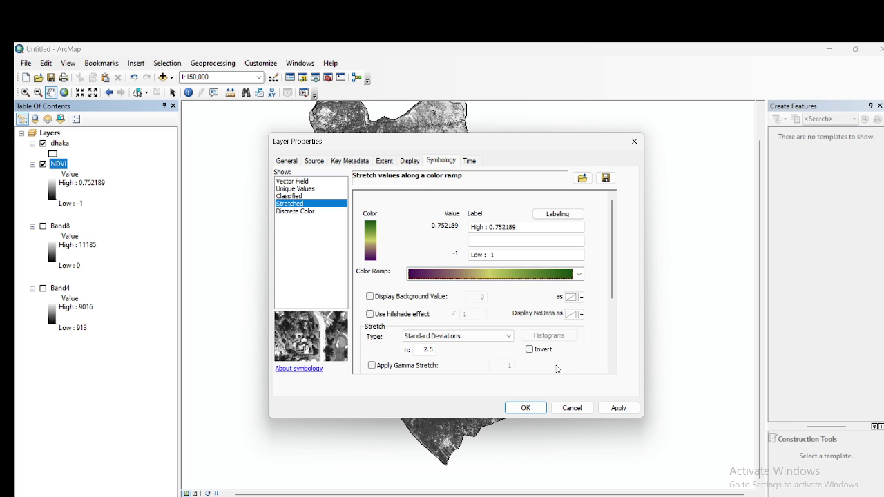
left_click(617, 408)
left_click(525, 407)
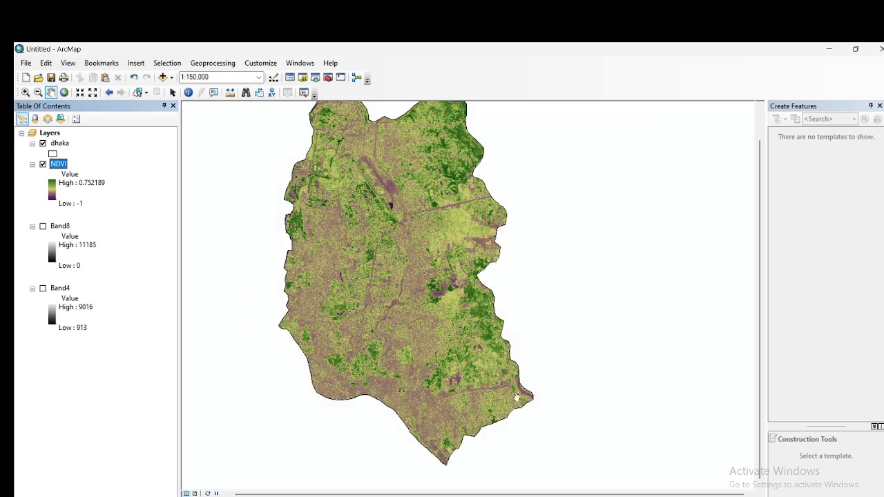
scroll(446, 223, "up", 2)
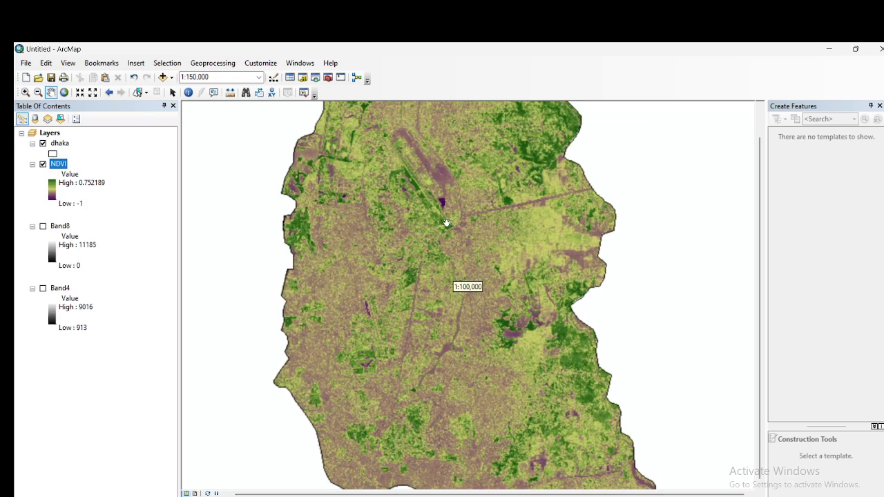
scroll(486, 175, "up", 2)
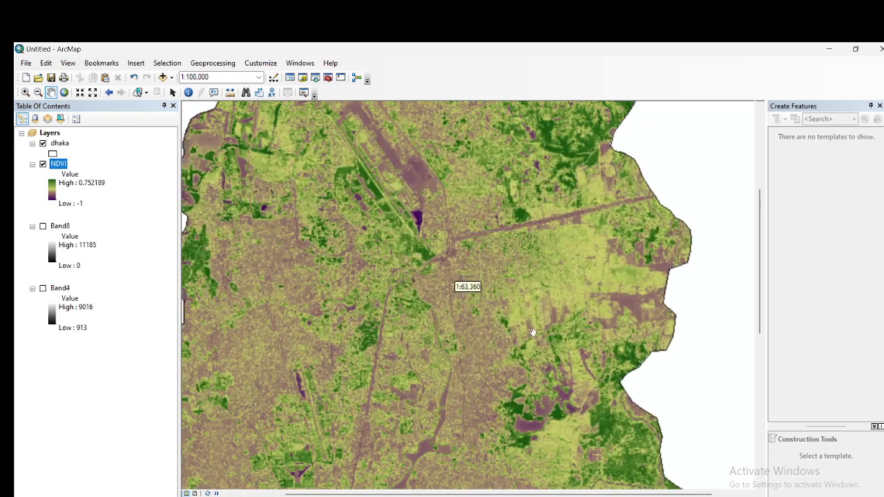
left_click_drag(500, 367, 480, 241)
left_click_drag(559, 339, 555, 279)
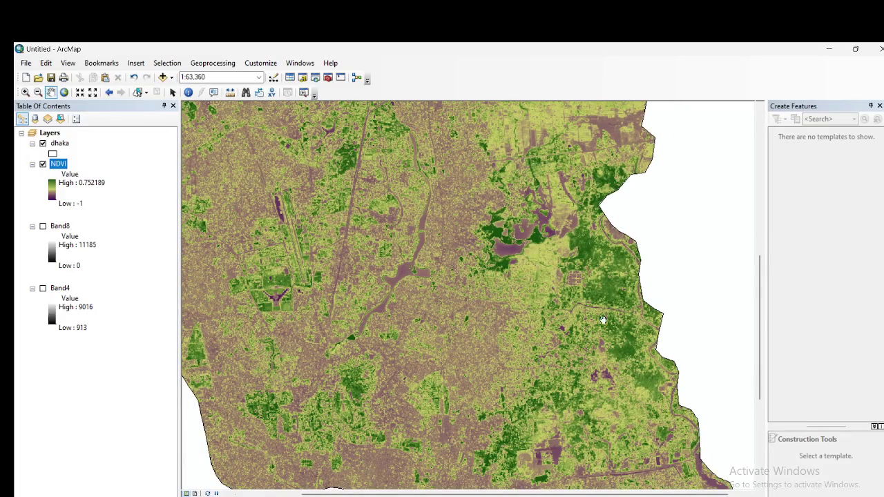
left_click_drag(604, 320, 592, 249)
scroll(596, 214, "up", 1)
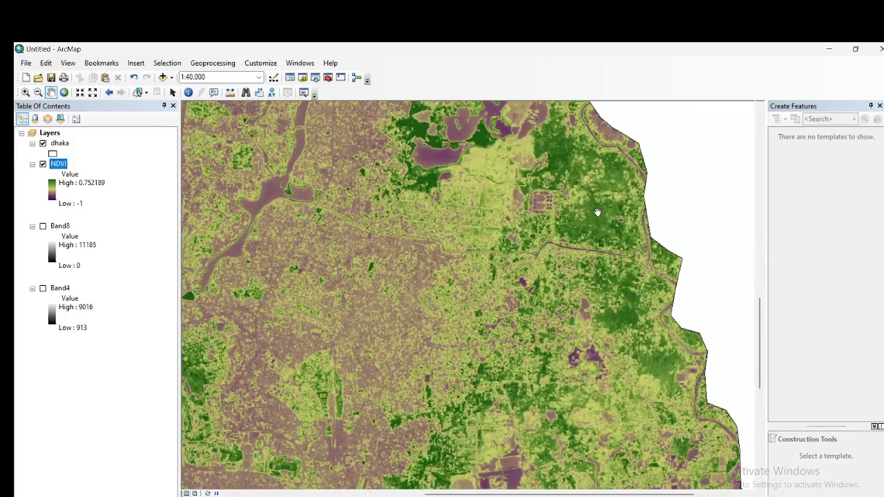
scroll(601, 217, "up", 3)
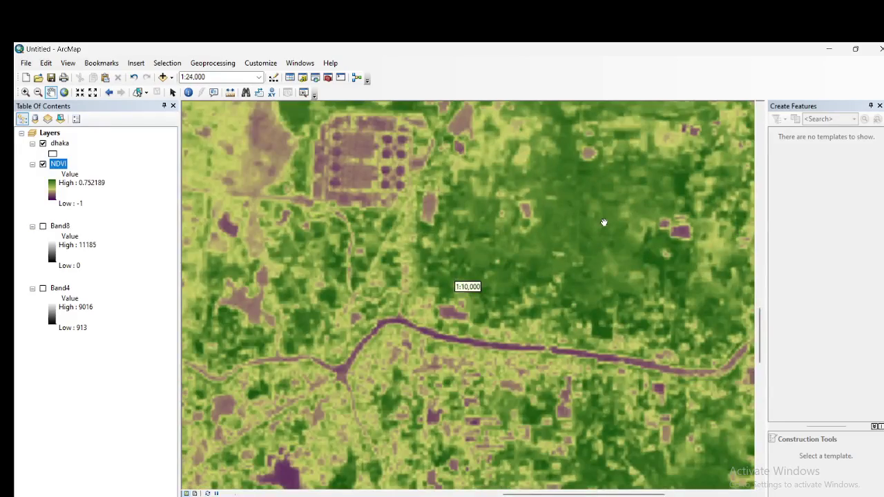
scroll(598, 248, "down", 4)
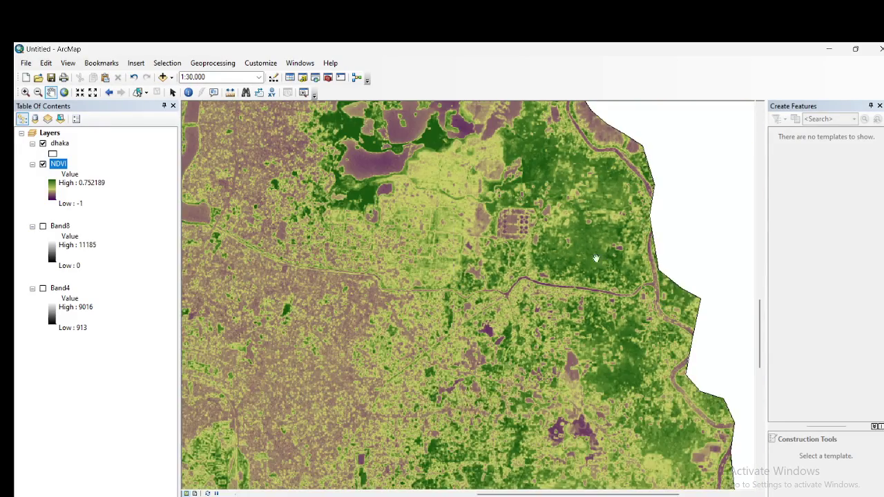
scroll(503, 276, "down", 2)
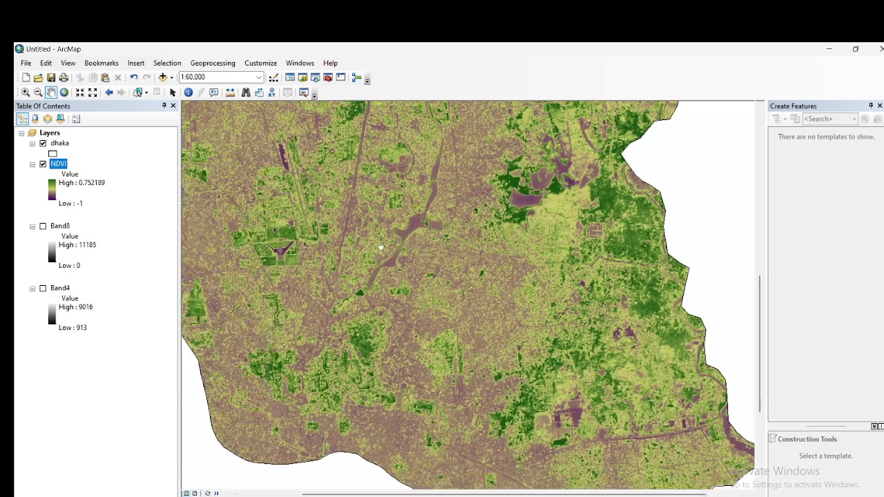
left_click_drag(381, 247, 481, 323)
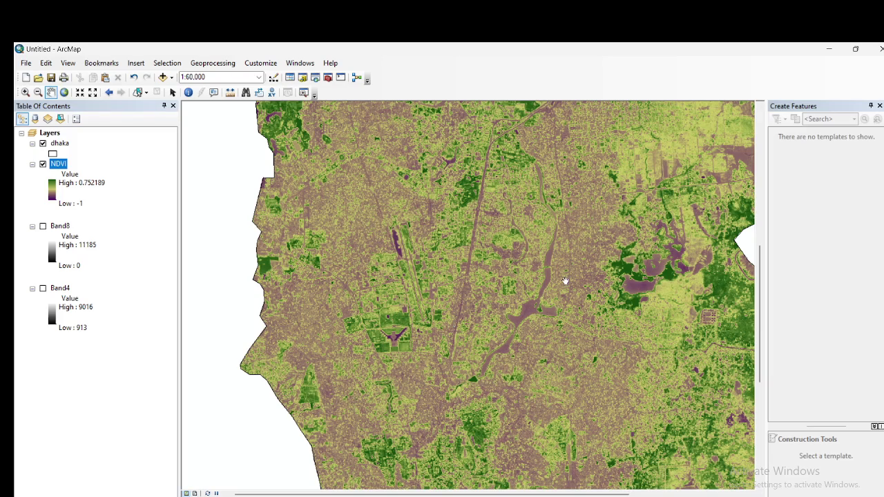
left_click_drag(564, 280, 517, 231)
scroll(463, 280, "up", 1)
scroll(578, 261, "up", 4)
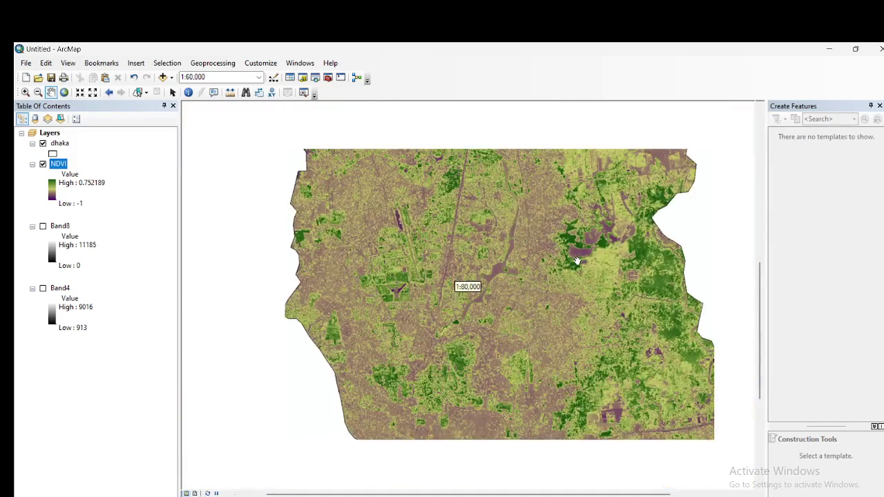
scroll(515, 240, "down", 3)
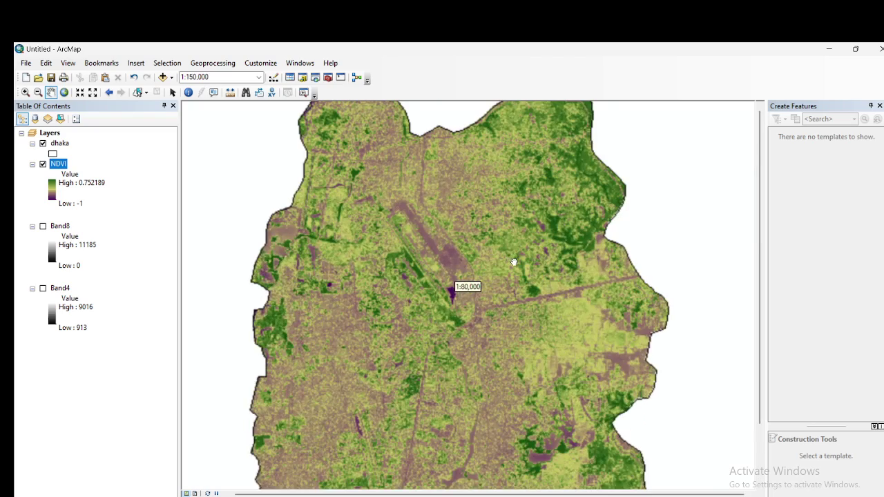
scroll(557, 241, "down", 5)
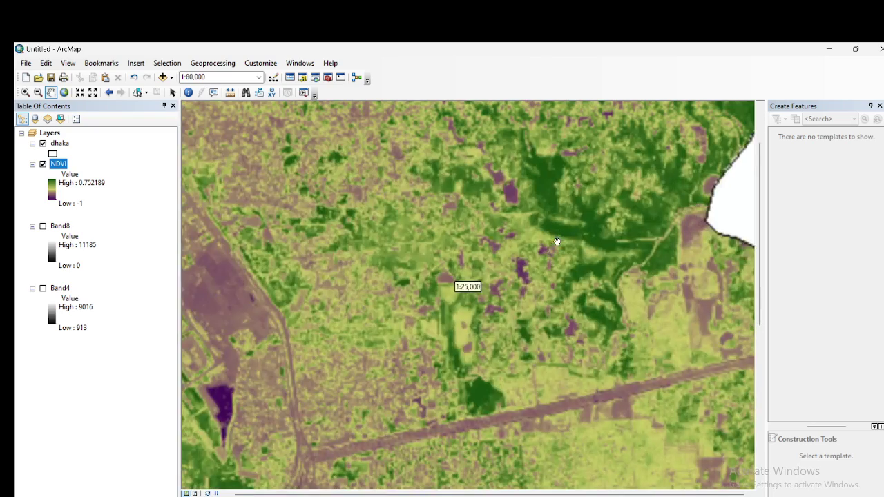
scroll(557, 241, "up", 4)
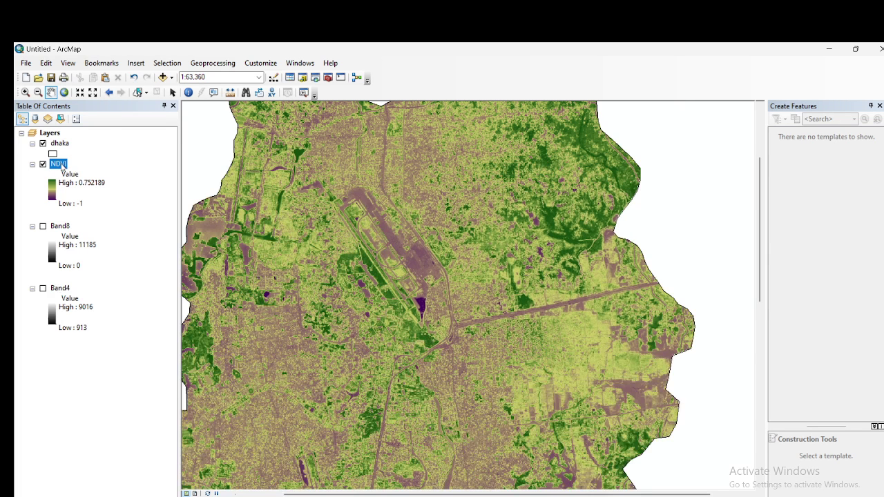
- Switch NDVI symbology to Classified with a green-to-brown colour ramp and apply it
right_click(61, 167)
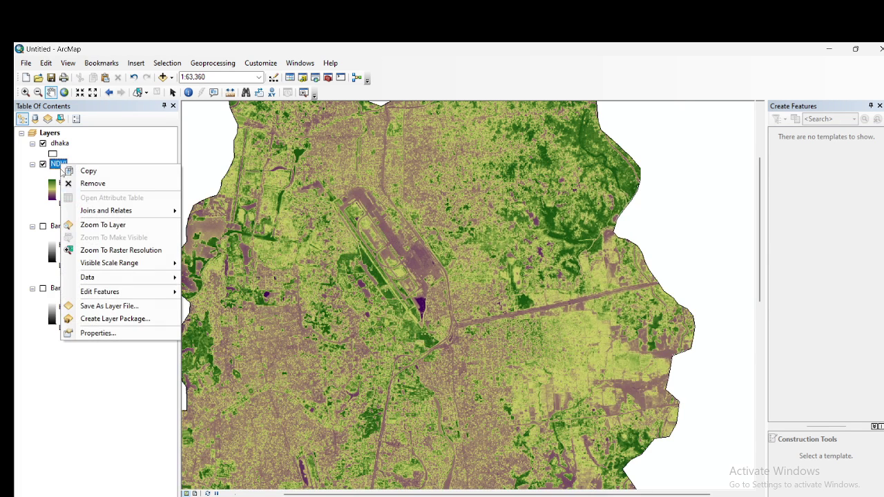
left_click(98, 332)
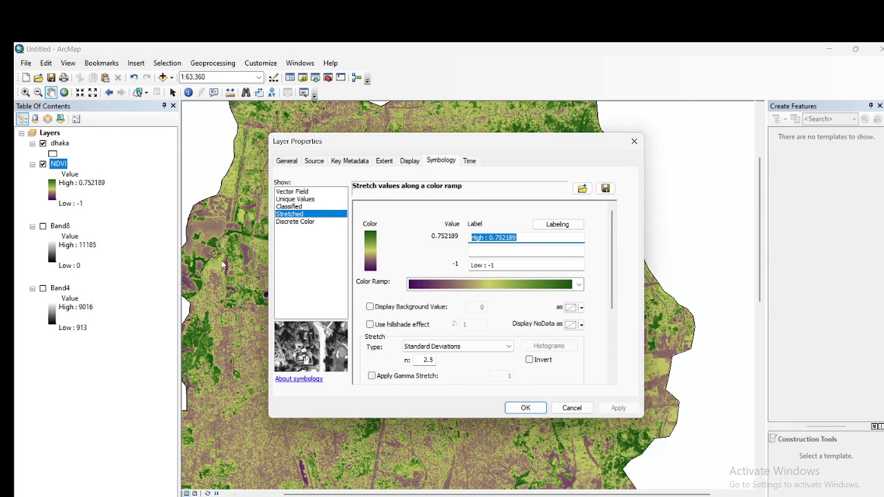
left_click(287, 208)
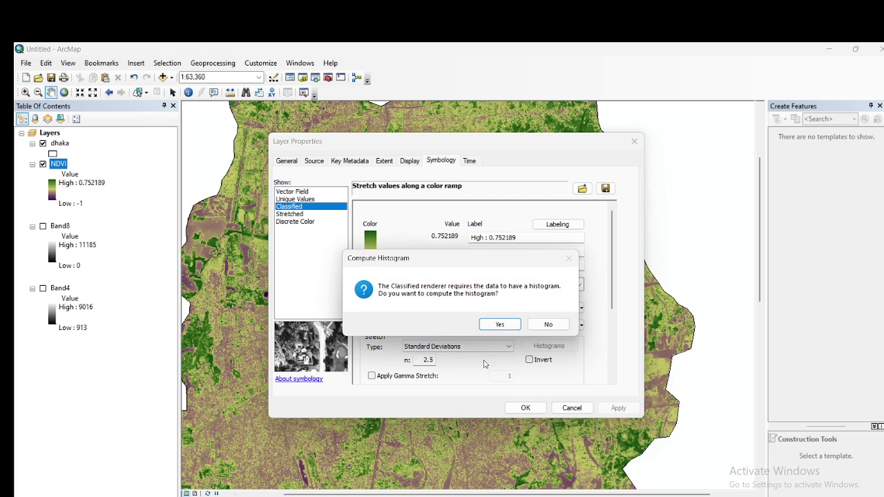
left_click(497, 325)
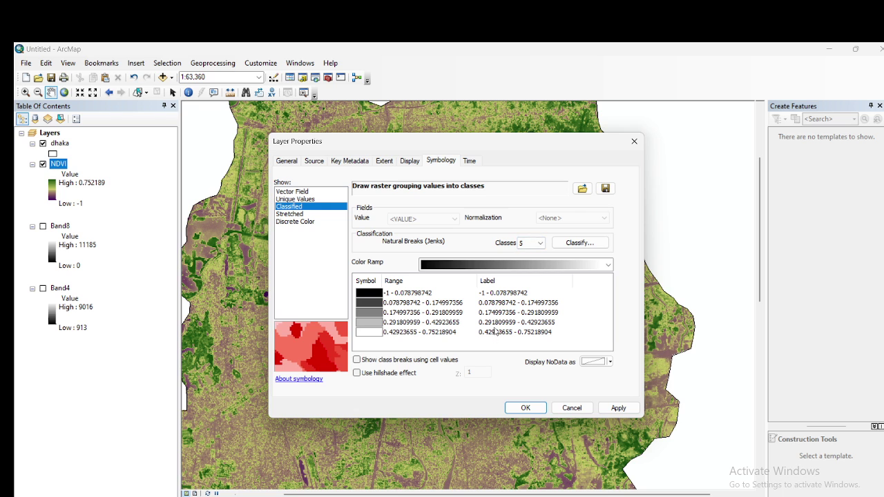
left_click(506, 266)
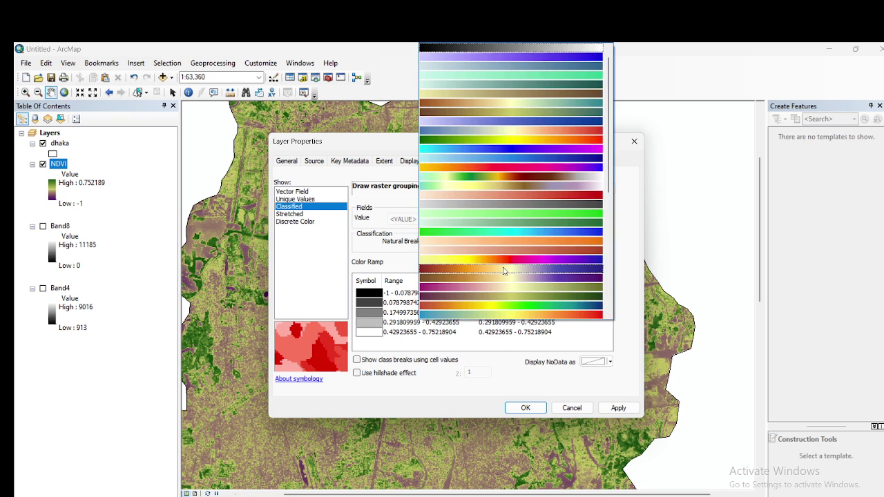
left_click(546, 182)
left_click(619, 408)
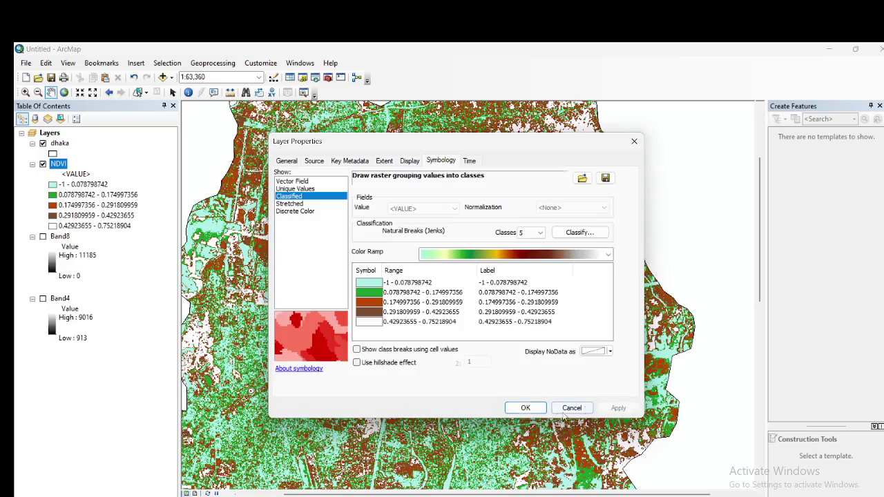
left_click(526, 408)
- Pan the map south and back north, then reopen the NDVI layer properties
key("Down")
key("Down")
key("Down")
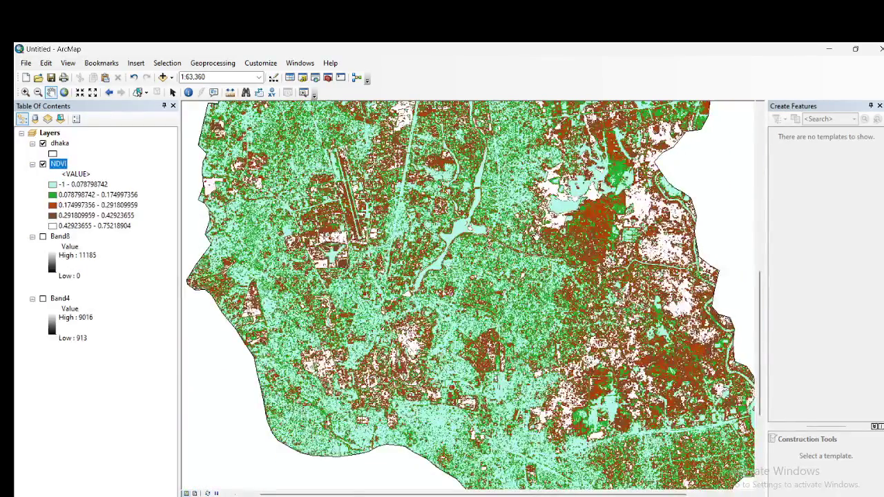
key("Up")
key("Up")
key("Up")
key("Up")
key("Up")
key("Up")
key("Up")
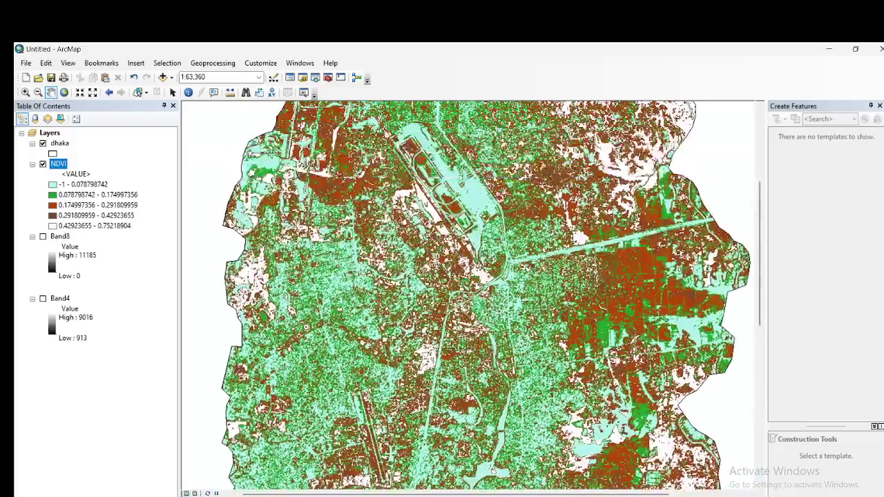
scroll(493, 210, "up", 3)
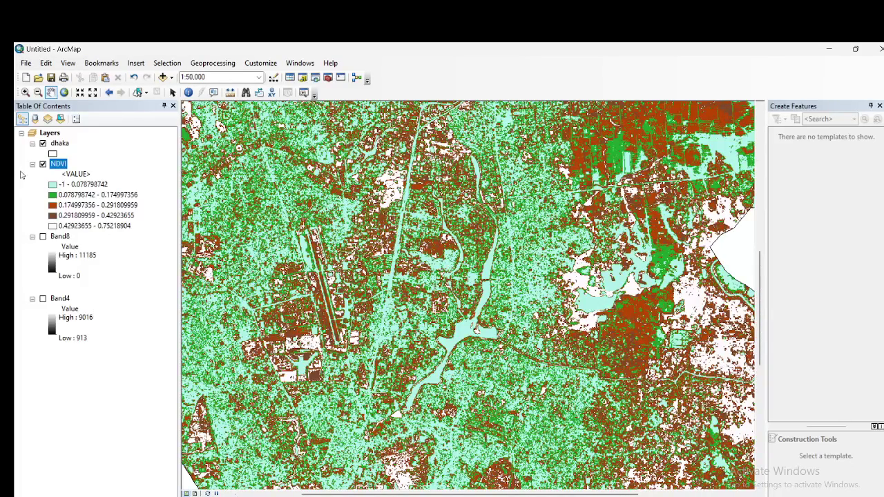
right_click(62, 164)
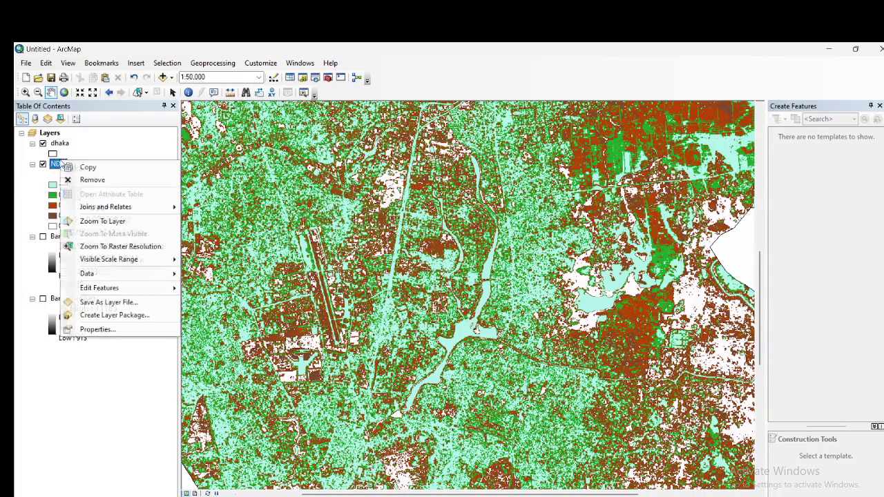
left_click(98, 329)
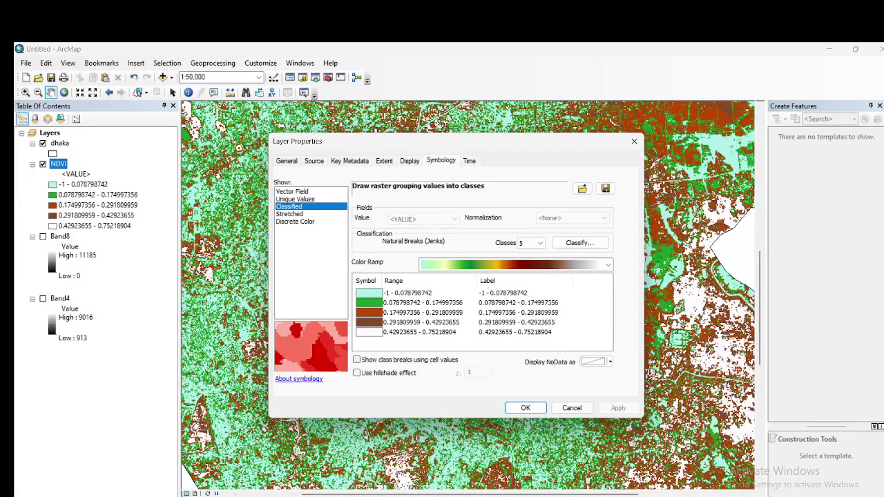
mouse_move(523, 490)
left_click(515, 475)
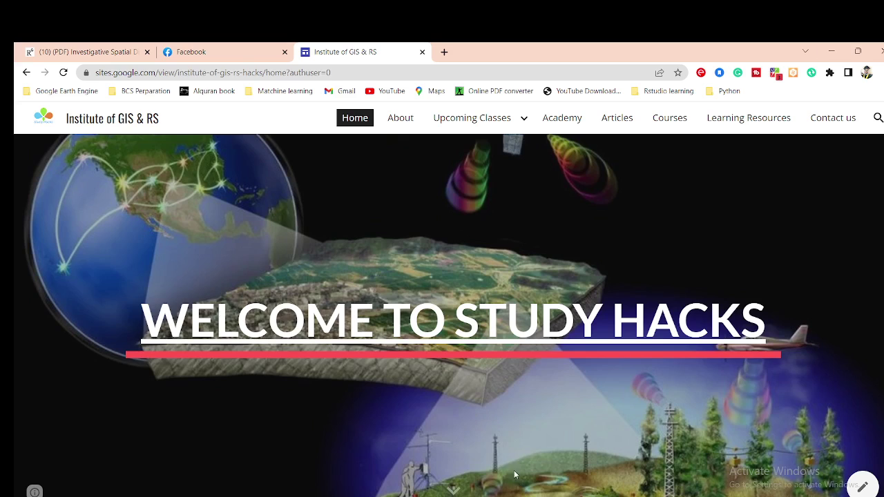
left_click(63, 50)
scroll(357, 387, "down", 2)
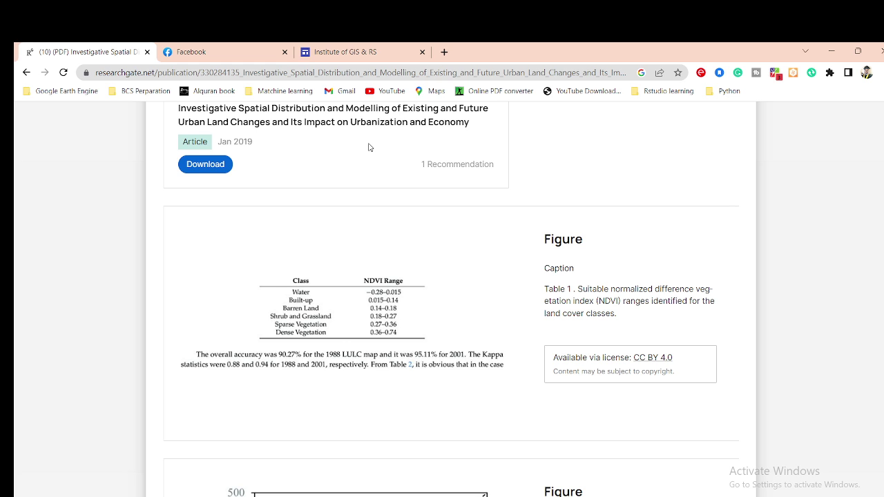
left_click(587, 461)
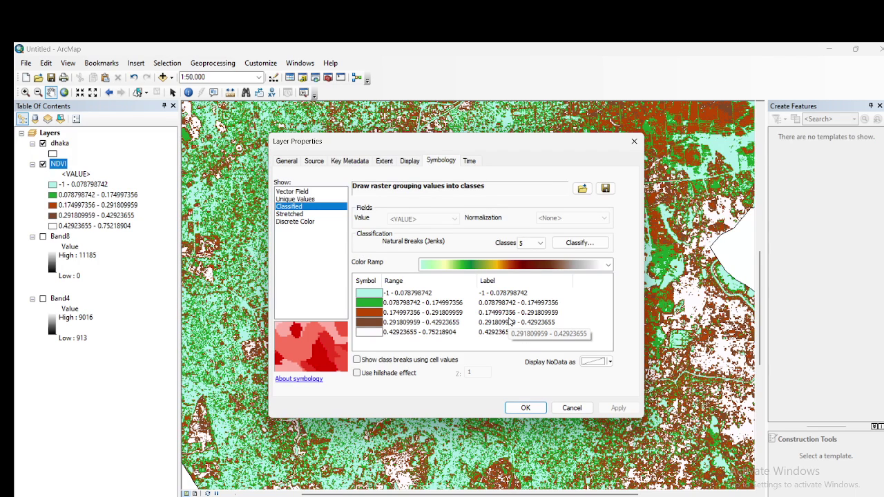
- Choose 6 classes, consult the reference paper in the browser, then open the Classification dialog
left_click(539, 243)
left_click(527, 276)
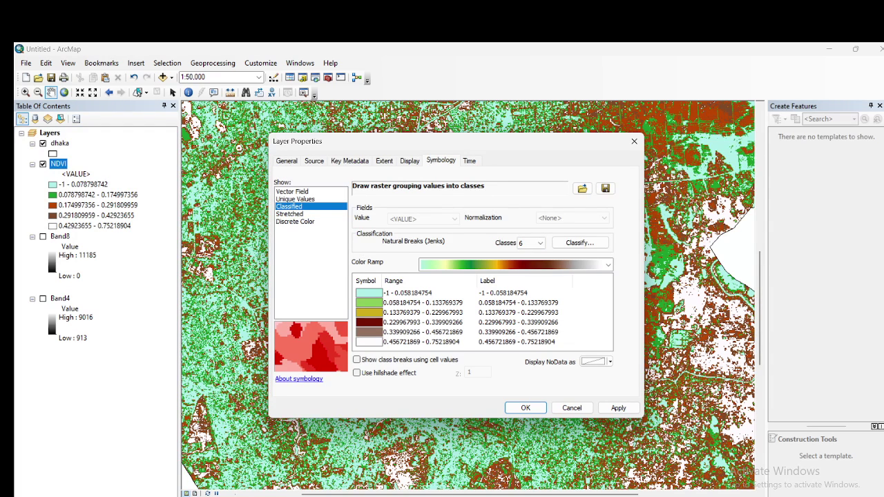
left_click(521, 472)
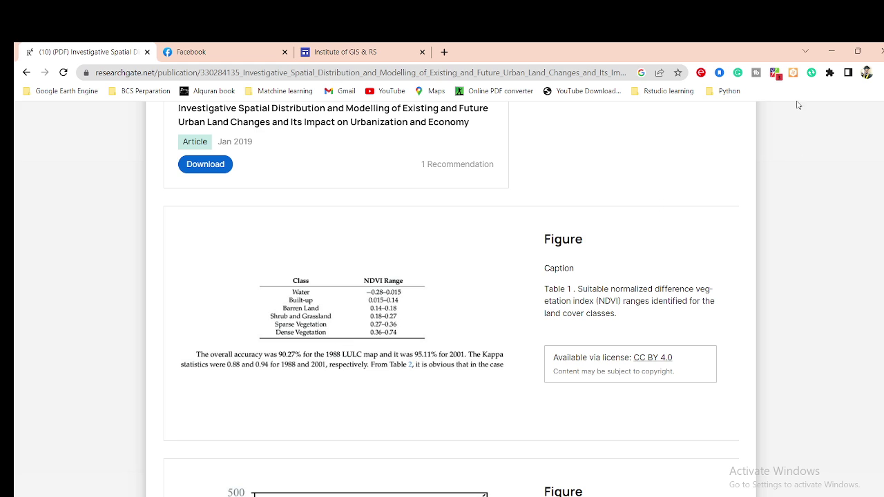
left_click(832, 51)
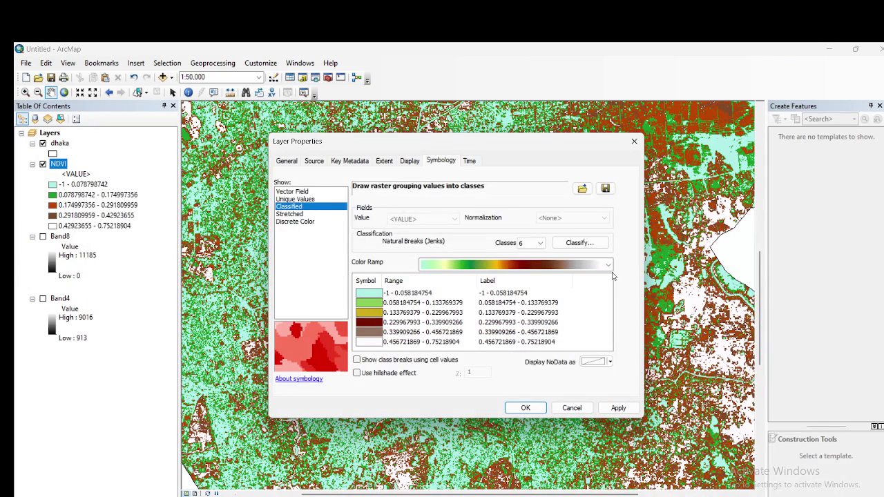
left_click(575, 243)
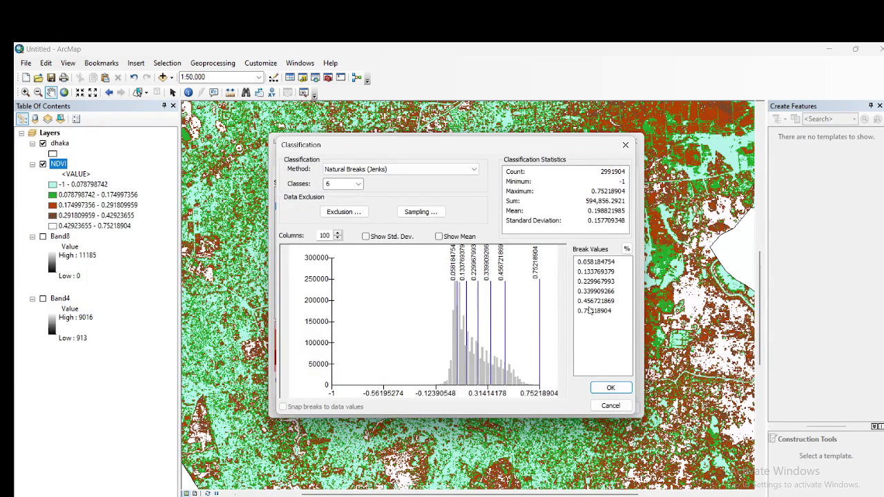
- Set the first three manual break values to 0.015, 0.14 and 0.18
left_click(594, 265)
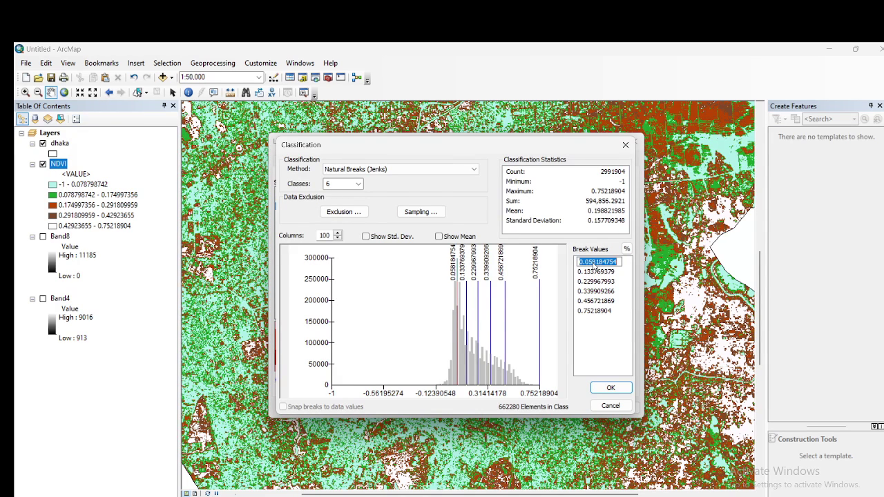
type("0.015")
key("Return")
left_click(589, 273)
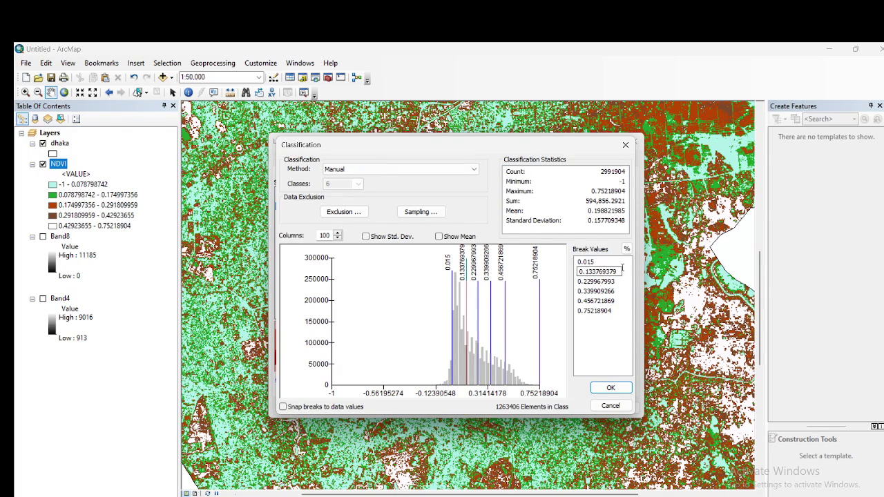
left_click_drag(617, 270, 518, 272)
type("0.14")
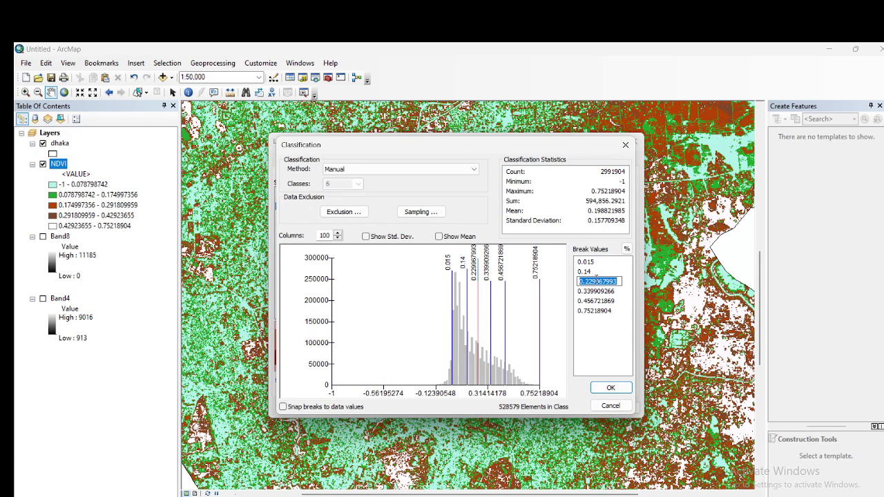
type("0.18")
left_click(606, 291)
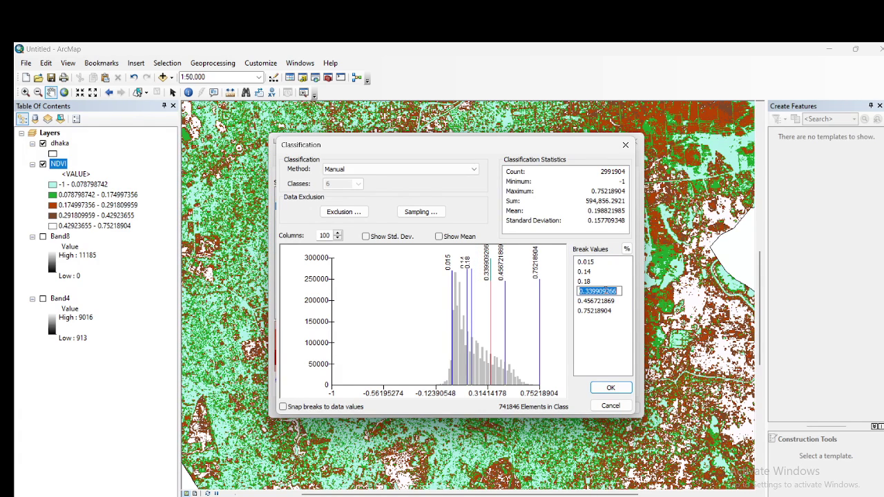
- Set the remaining breaks to 0.27 and 0.36, keep 0.75218904, and confirm
key("BackSpace")
type("7")
double_click(606, 291)
type("0.27")
double_click(605, 301)
type("0.36")
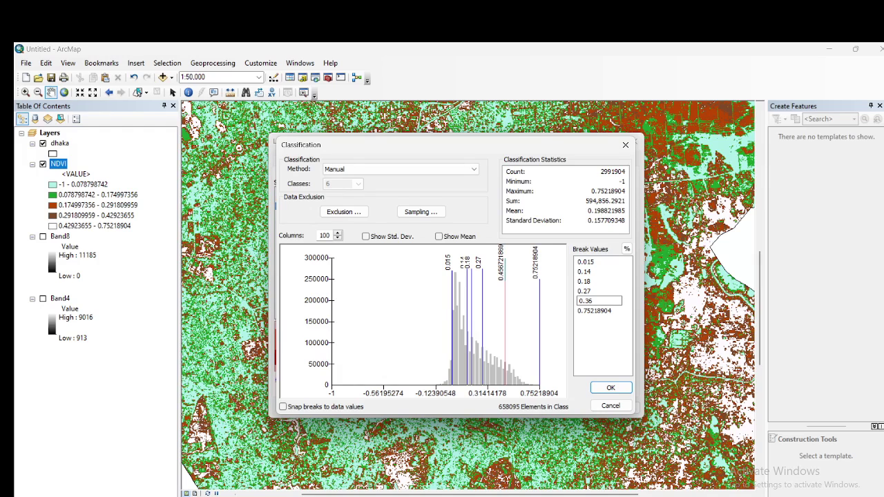
double_click(596, 311)
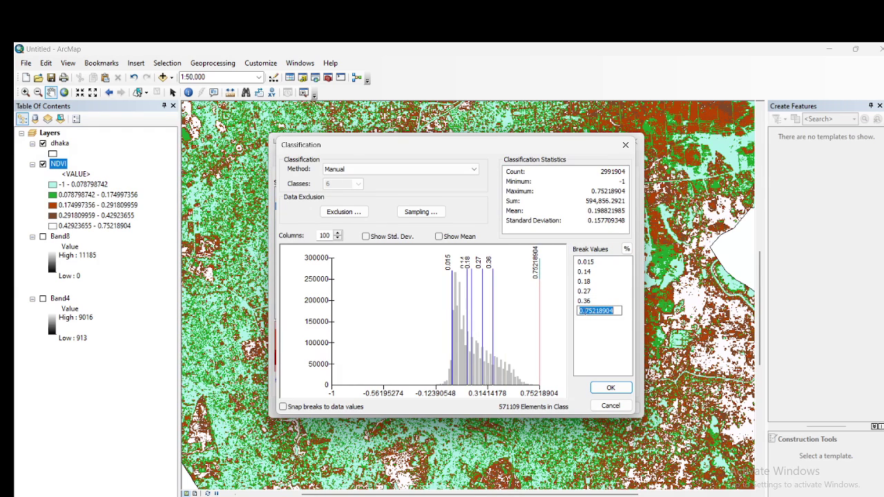
left_click(596, 328)
left_click(611, 389)
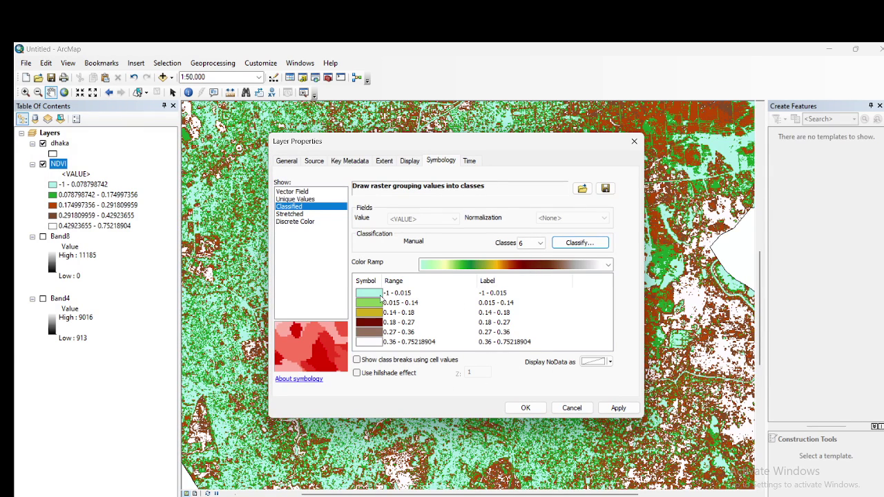
- Colour the first three NDVI classes dark navy, red and Solar Yellow
left_click(368, 298)
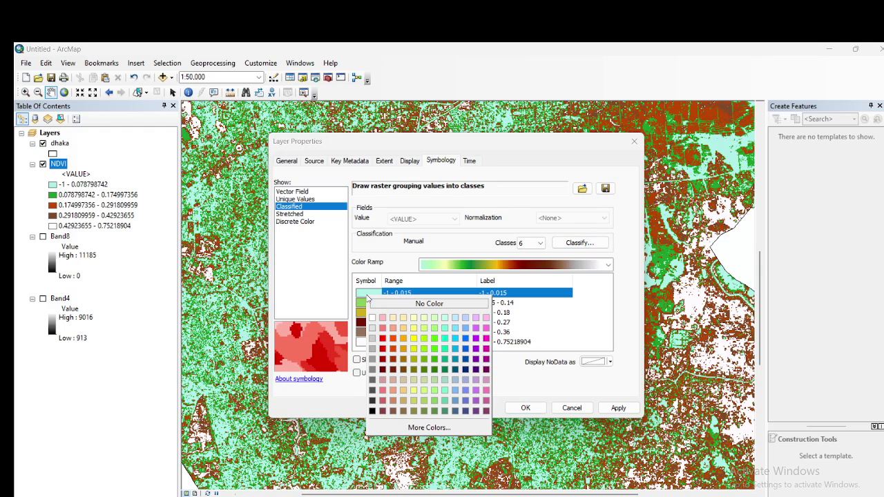
left_click(466, 373)
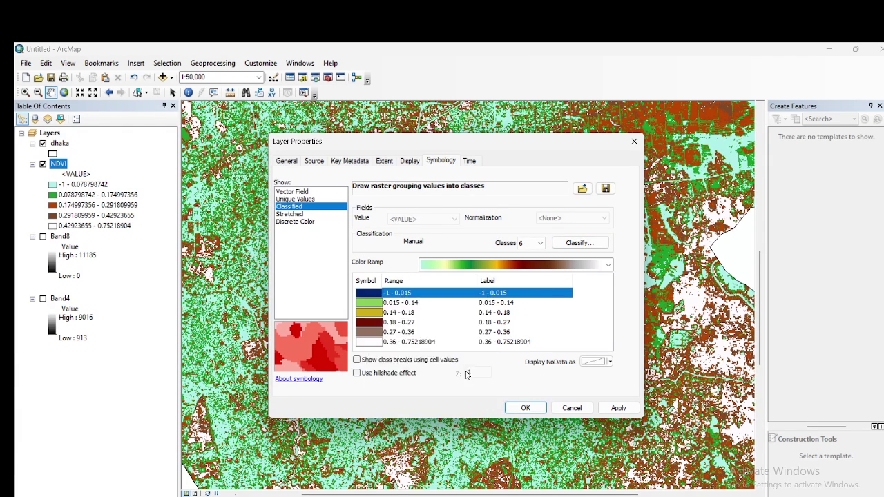
left_click(370, 306)
left_click(369, 306)
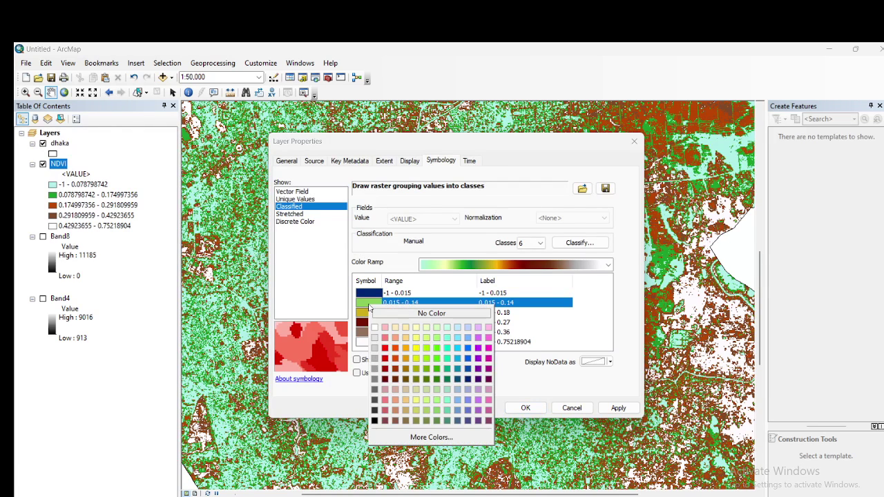
left_click(385, 349)
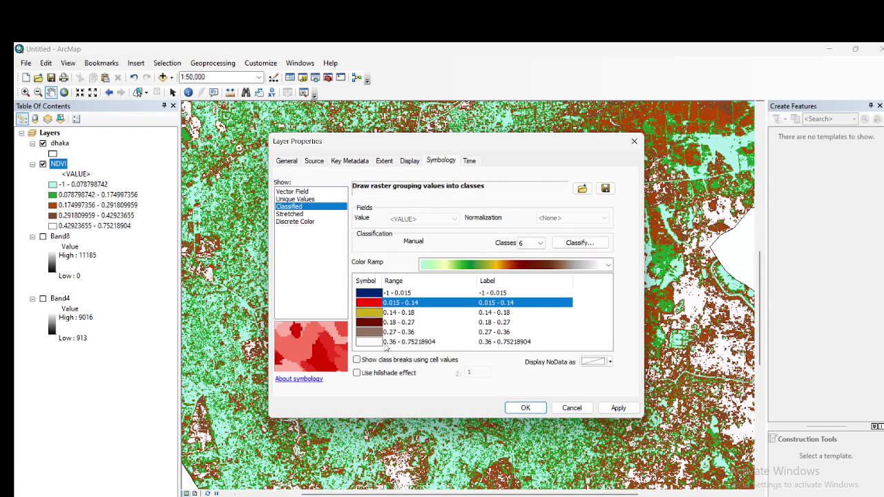
left_click(379, 318)
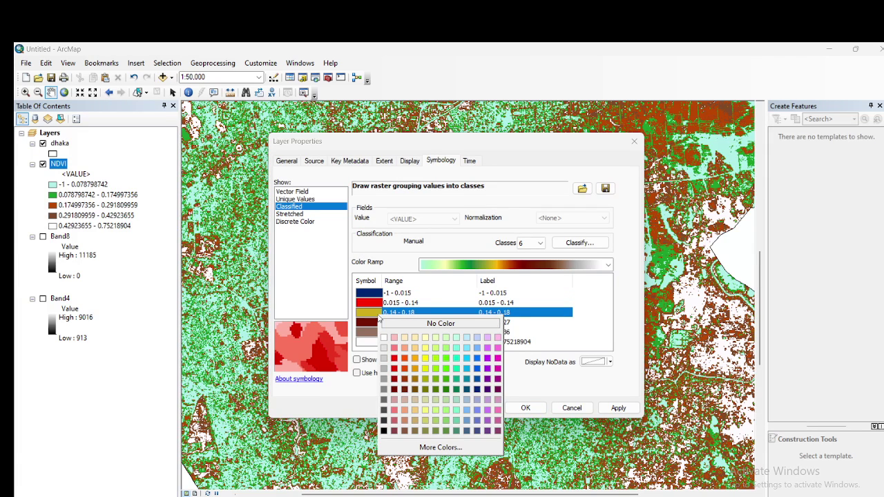
left_click(425, 337)
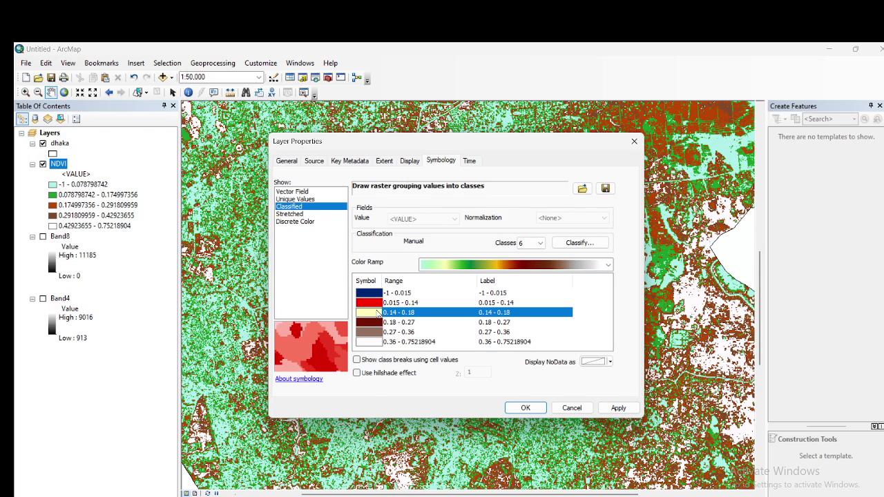
left_click(377, 314)
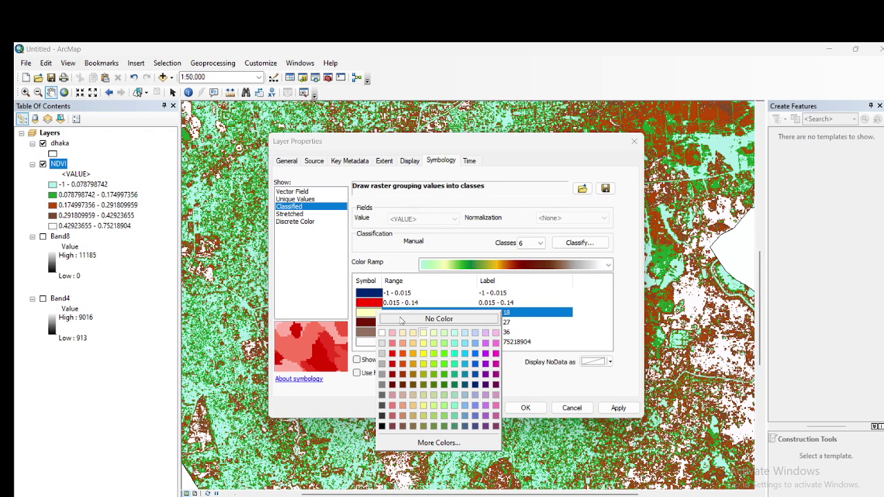
left_click(424, 354)
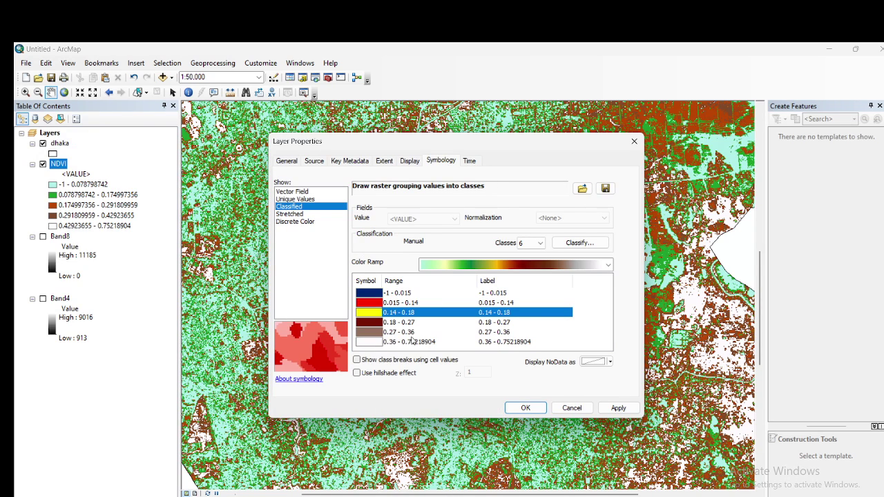
- Colour the 0.18–0.27, 0.27–0.36 and 0.36–0.75218904 classes light green, olive and green
left_click(371, 322)
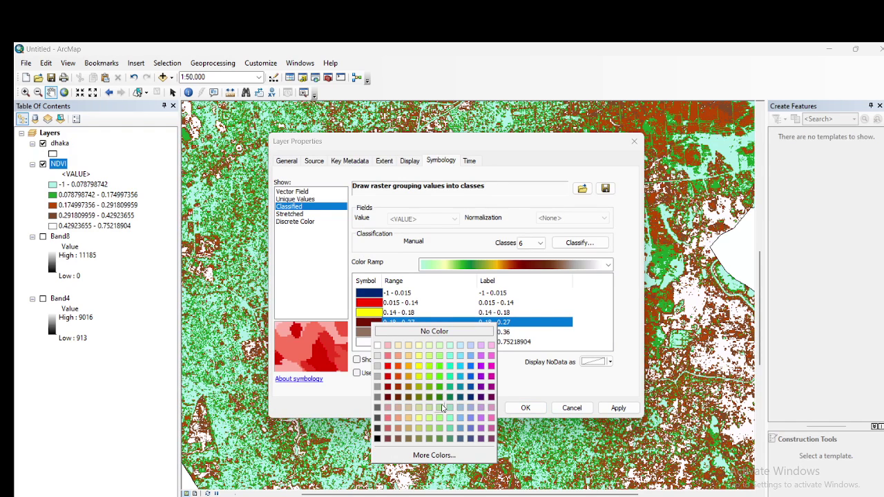
left_click(440, 364)
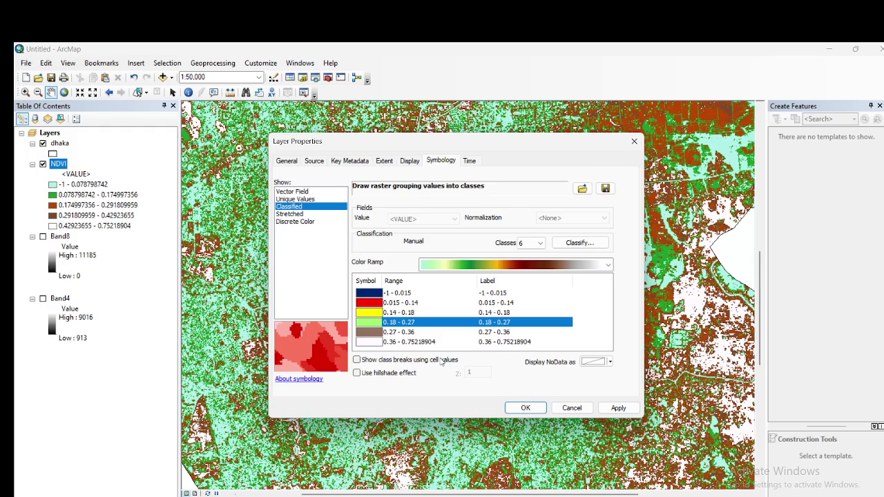
left_click(380, 335)
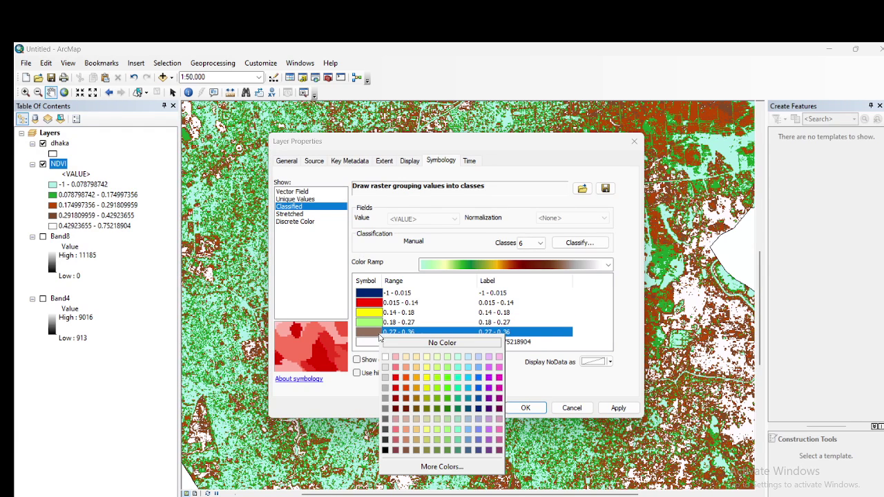
left_click(438, 409)
left_click(382, 343)
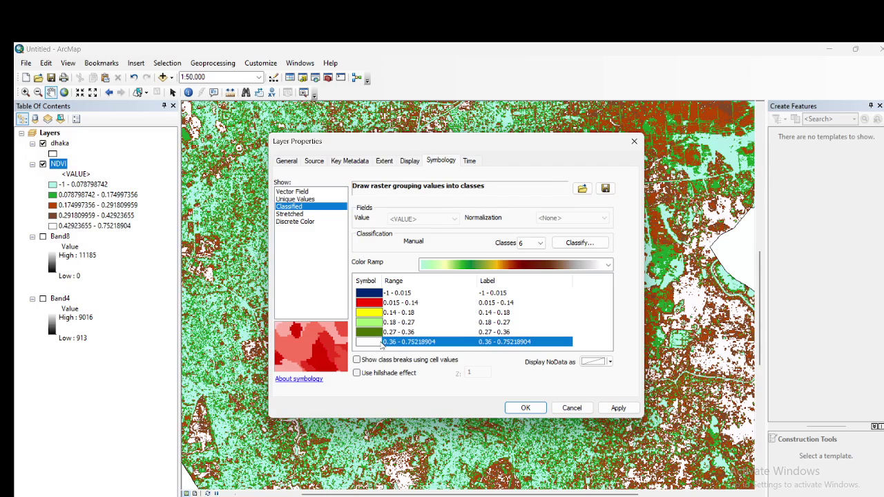
left_click(448, 415)
left_click(366, 337)
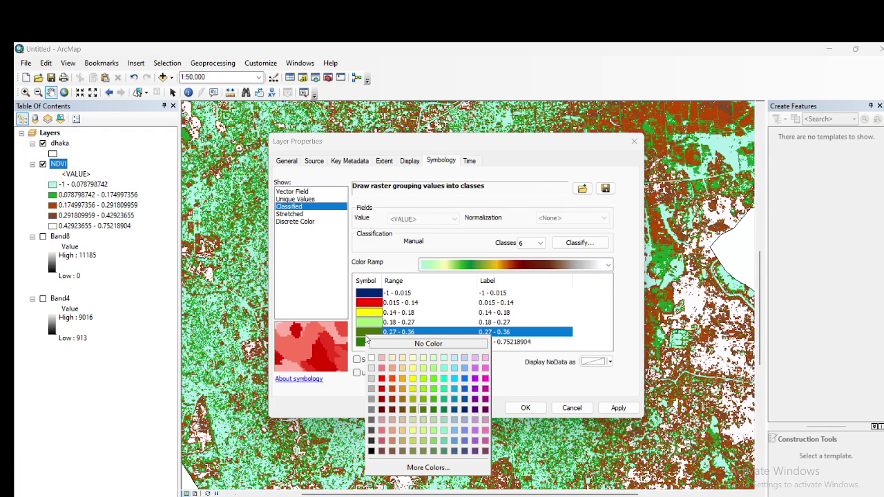
left_click(413, 412)
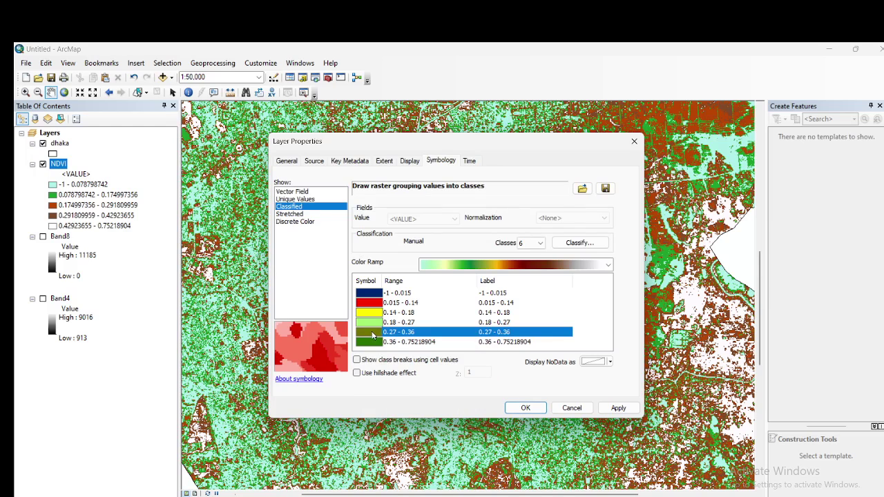
left_click(495, 293)
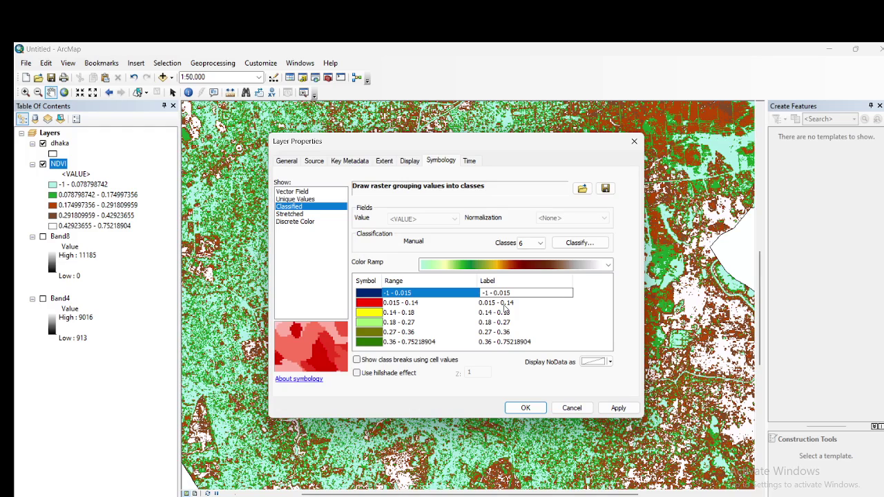
- Relabel the first NDVI class (-1 - 0.015) as Water with its range in parentheses
type("0")
key("BackSpace")
type("(")
key("Right")
key("Right")
type(")")
type("wATER")
key("BackSpace")
key("BackSpace")
key("BackSpace")
key("BackSpace")
key("BackSpace")
type("w")
key("BackSpace")
type("Water")
left_click(485, 303)
- Relabel the second class (0.015 - 0.14) as Built-up with its range
left_click(484, 303)
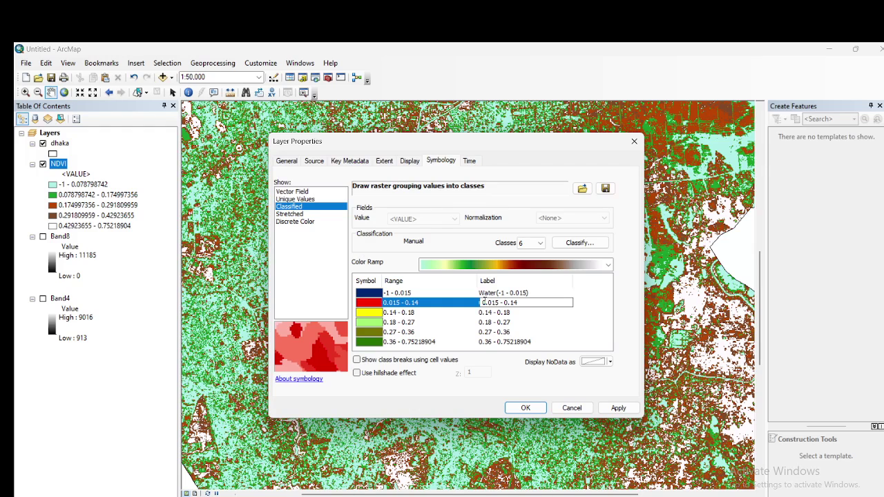
type("()BBBBBBBBBBBBBBBBBB")
key("BackSpace")
key("BackSpace")
key("BackSpace")
key("BackSpace")
key("BackSpace")
key("BackSpace")
key("BackSpace")
key("BackSpace")
key("BackSpace")
key("BackSpace")
key("BackSpace")
key("BackSpace")
key("BackSpace")
key("BackSpace")
key("BackSpace")
key("BackSpace")
key("BackSpace")
type("UILT-UP")
key("BackSpace")
key("BackSpace")
key("BackSpace")
key("BackSpace")
key("BackSpace")
key("BackSpace")
key("BackSpace")
type("uilt-up")
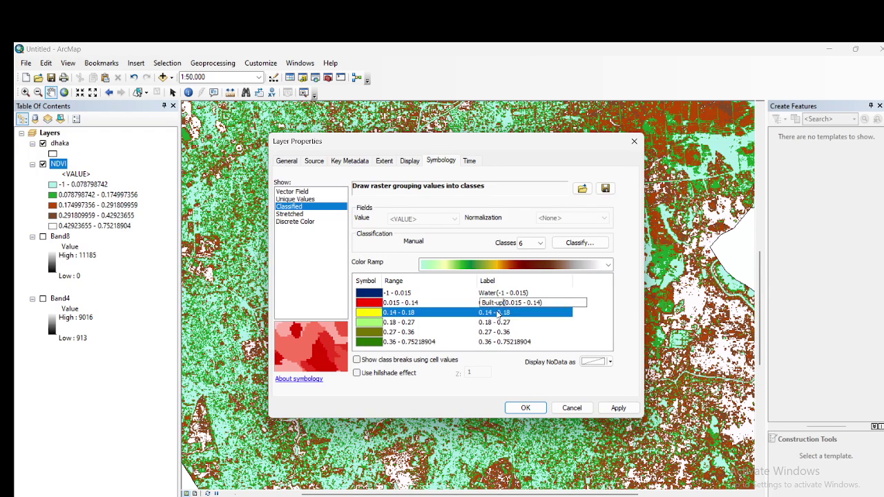
left_click(490, 312)
left_click(481, 313)
left_click(512, 312)
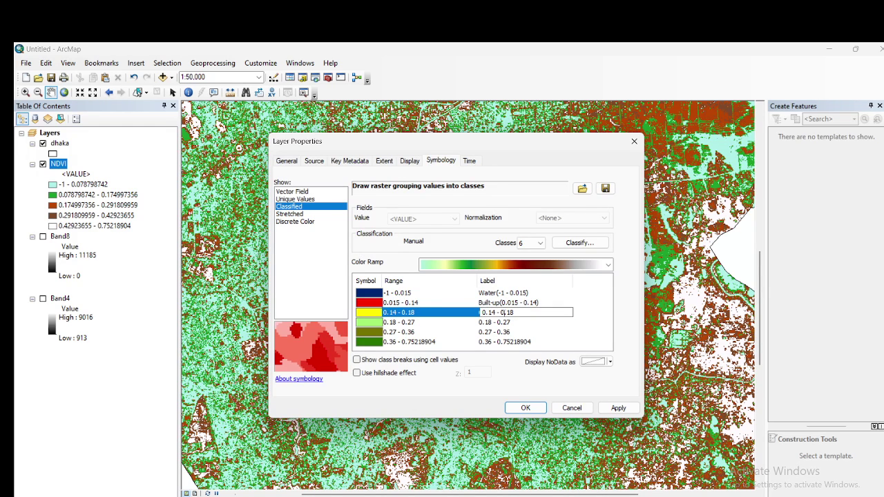
- Label the third and fourth classes Barren Land (0.14 - 0.18) and Shrub and Grassland
left_click(484, 312)
type("Barren Land(0.14 - 0.18)")
left_click(497, 321)
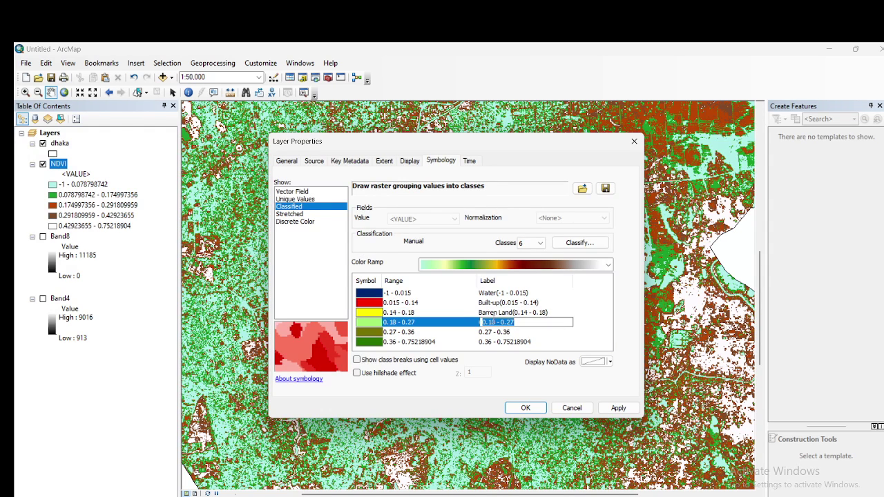
left_click(484, 322)
type("Shrub and Grassland")
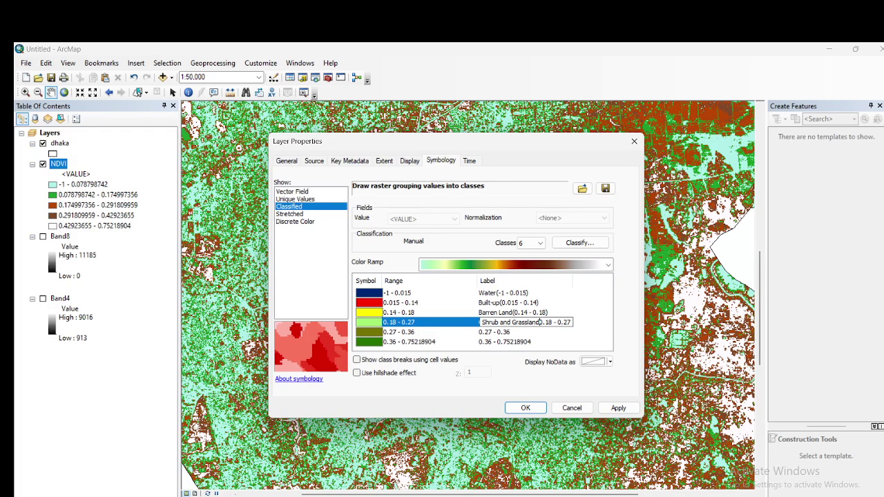
type("(")
type(")")
left_click(525, 333)
- Relabel the fifth class as Sparse Vegetation with its 0.27 - 0.36 range in parentheses
key("Home")
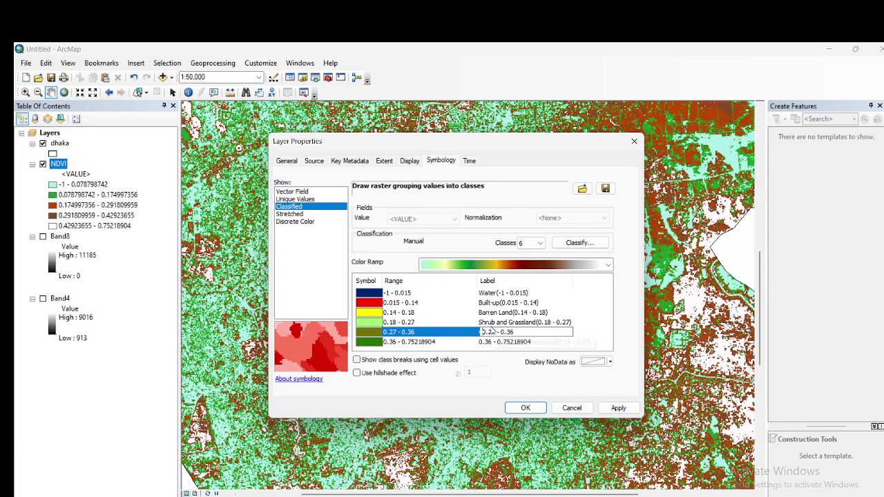
type("Spa")
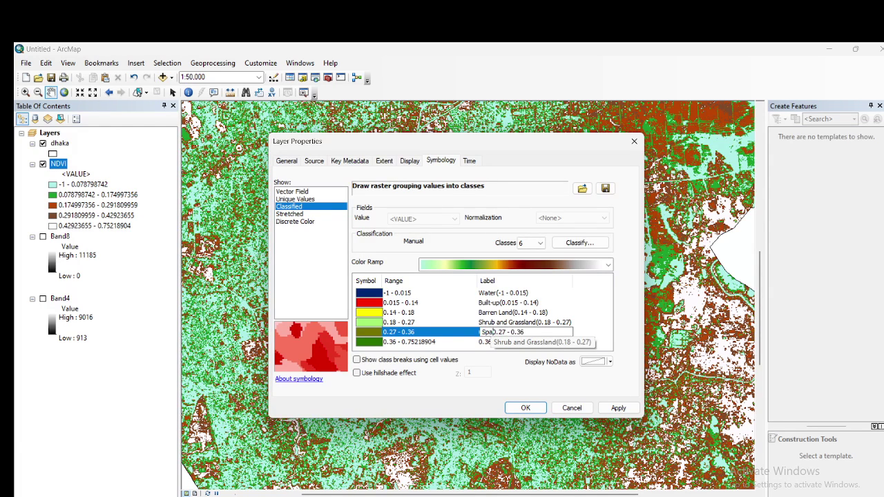
type("rse Vegetation")
key("BackSpace")
type("(")
left_click(486, 341)
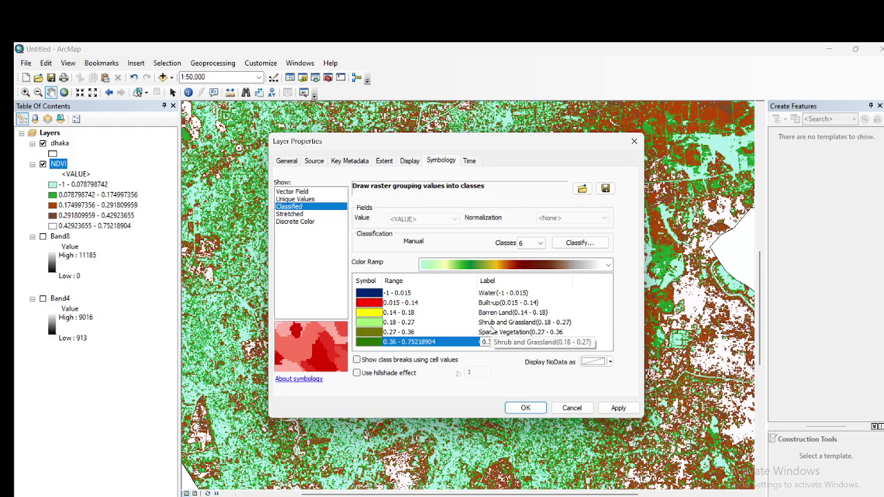
double_click(492, 332)
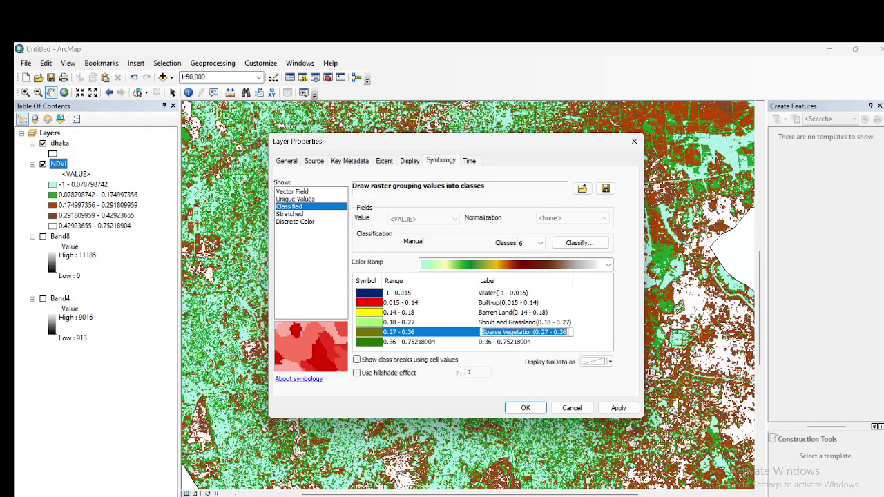
left_click(567, 332)
type(")")
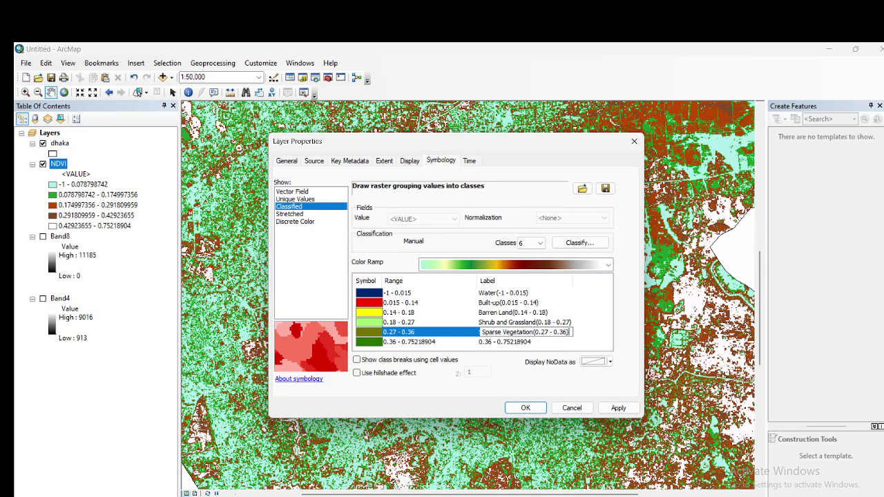
- Label the sixth class Dense Vegetation with its range, then apply the labels to the map
double_click(519, 342)
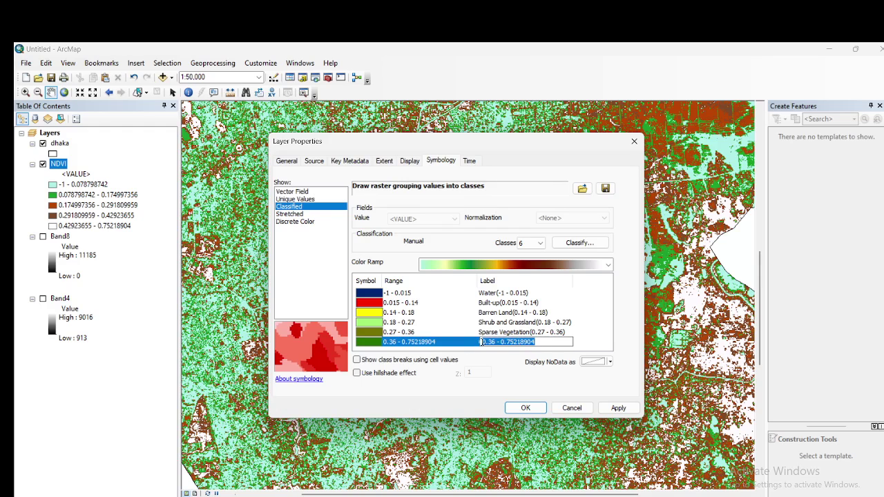
left_click(481, 342)
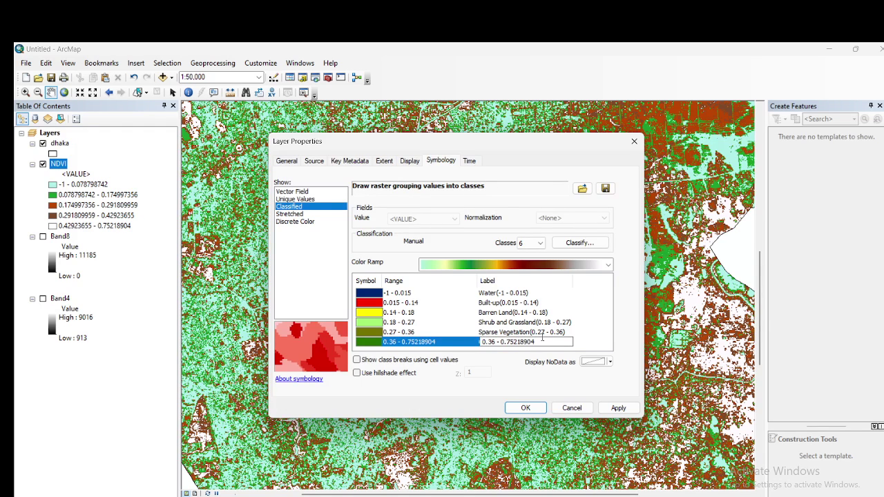
type("Dense Vegetatio")
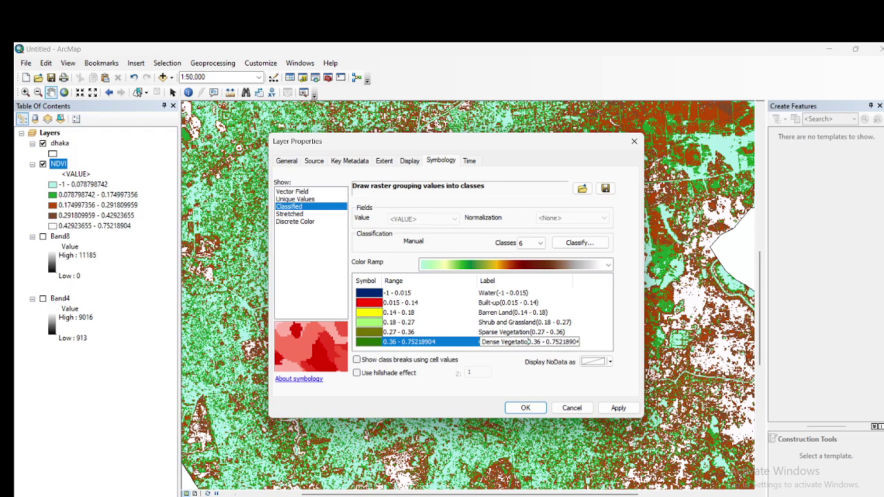
type("n (")
key("End")
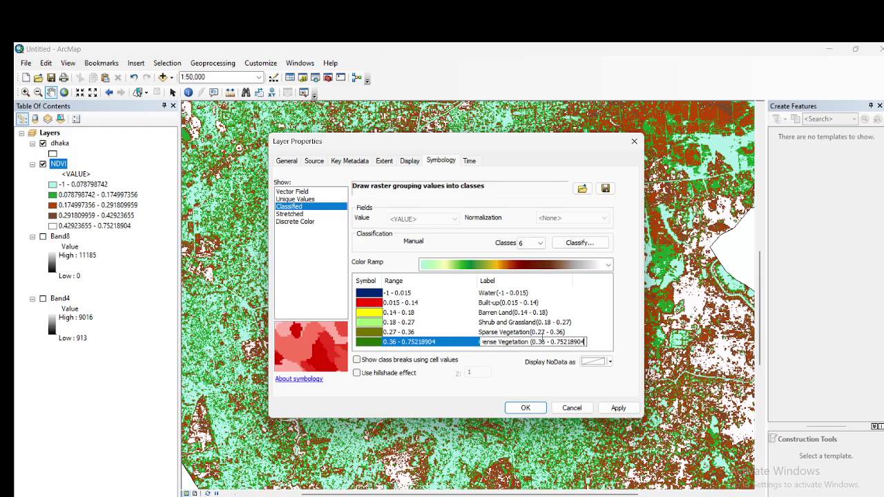
type(")")
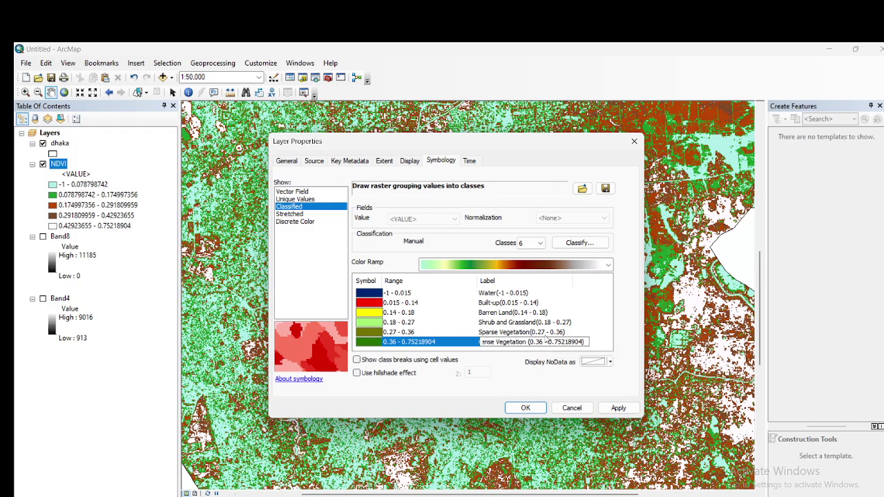
left_click(602, 409)
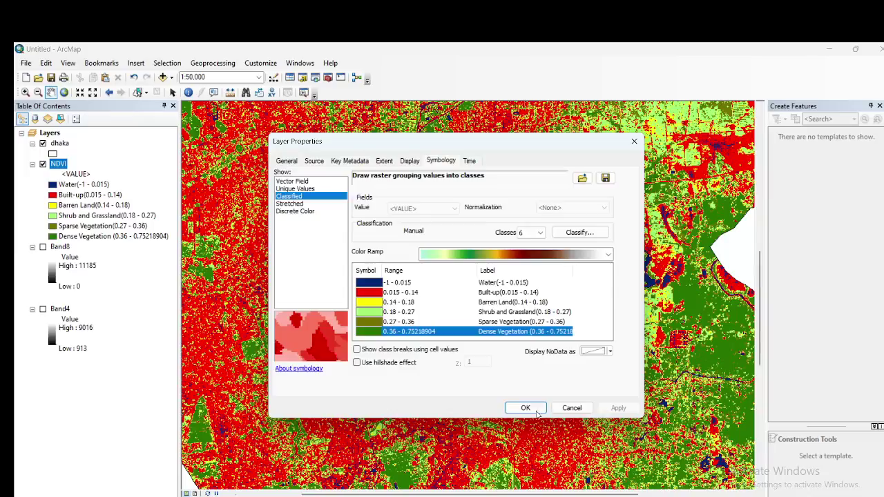
left_click(526, 408)
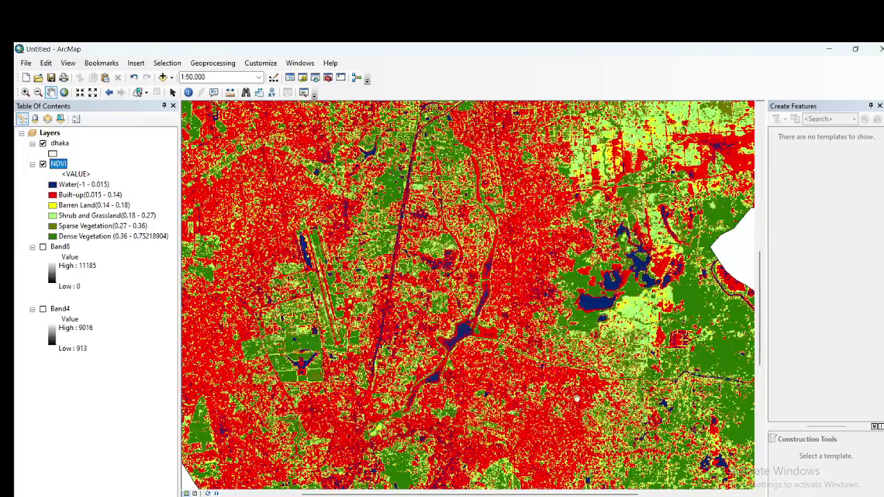
- Zoom and pan across the city to inspect the recoloured land-cover map
scroll(577, 399, "down", 4)
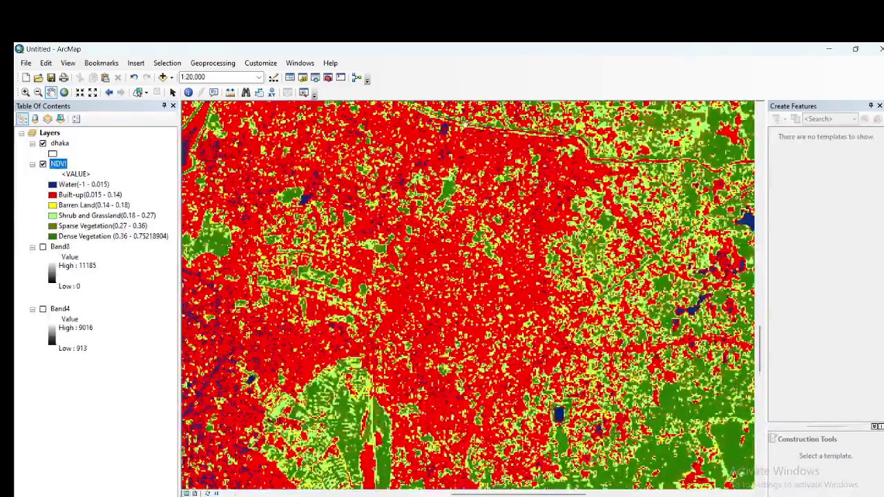
left_click_drag(466, 124, 603, 243)
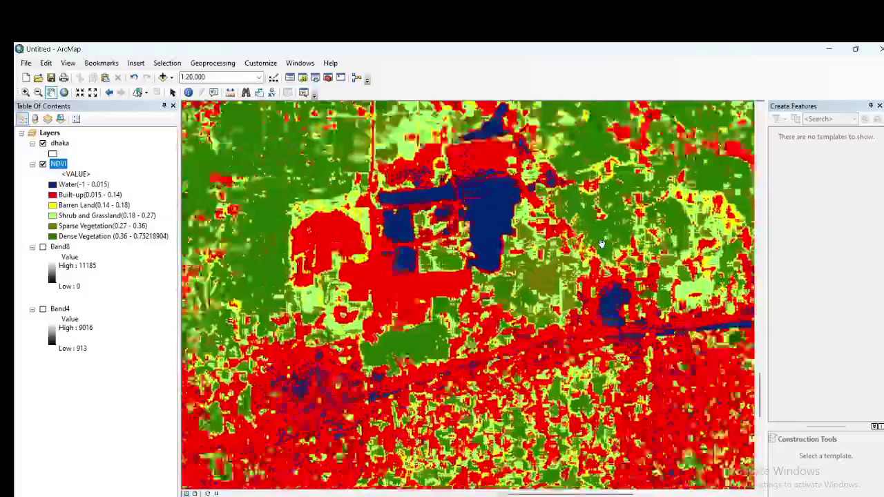
scroll(603, 243, "down", 3)
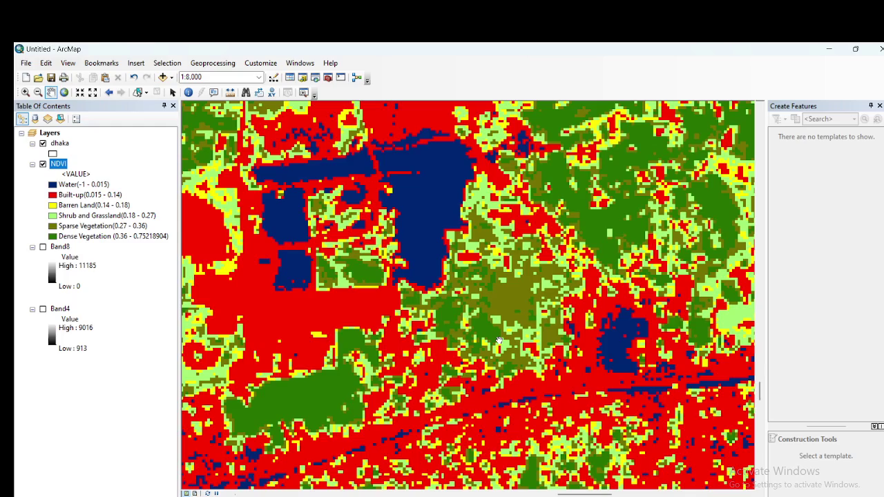
left_click_drag(537, 381, 588, 242)
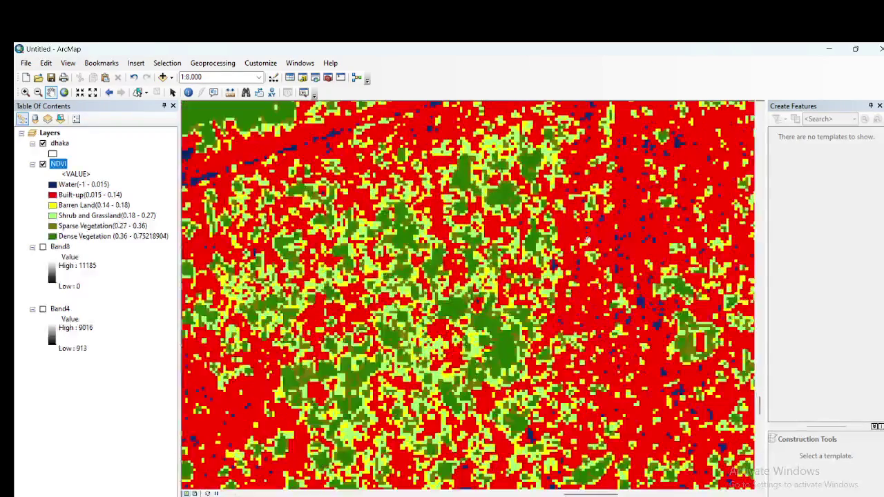
scroll(659, 360, "up", 3)
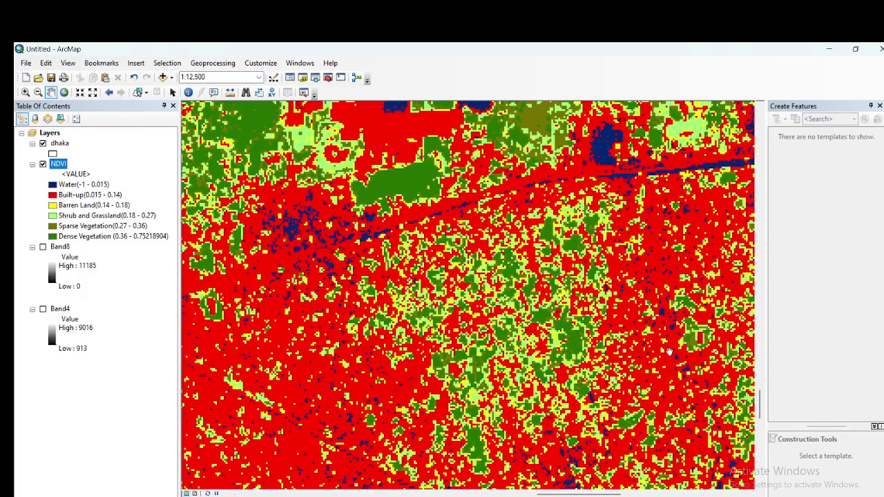
scroll(669, 352, "up", 3)
scroll(686, 353, "up", 3)
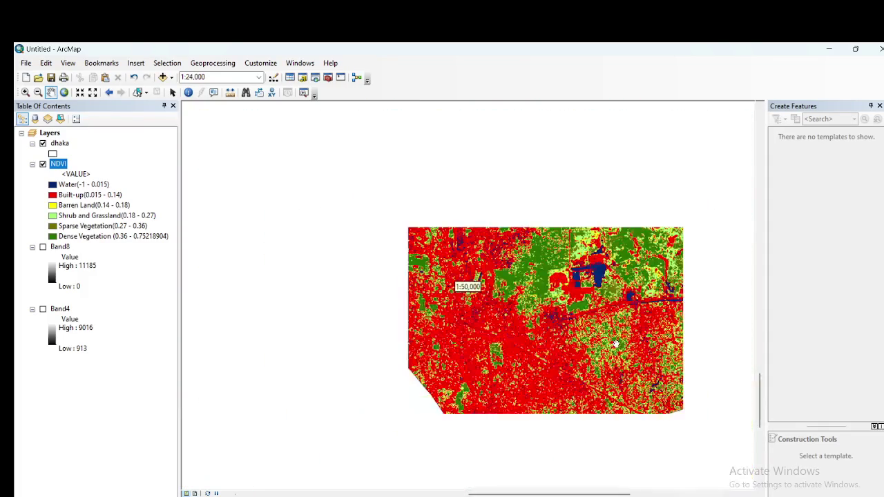
scroll(596, 325, "up", 1)
scroll(553, 345, "down", 3)
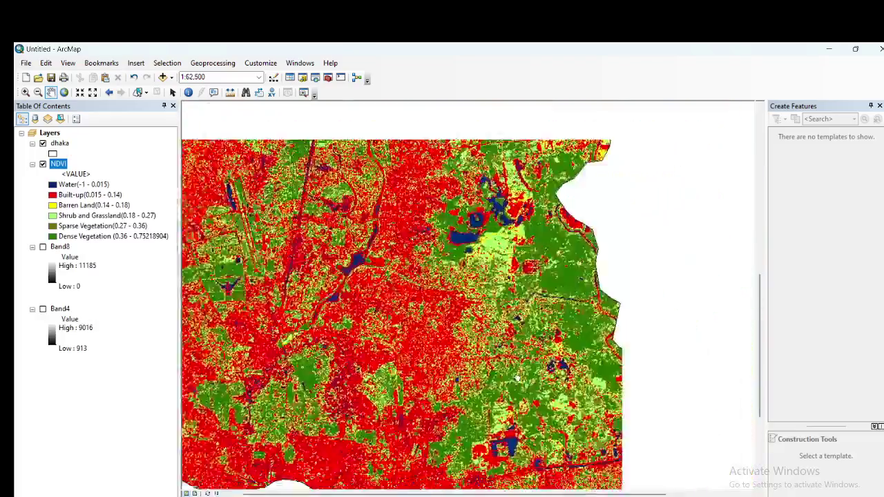
- Pan to the district's southern and northern edges, then switch to Layout View
left_click_drag(517, 378, 400, 111)
left_click_drag(484, 387, 501, 345)
left_click_drag(649, 232, 658, 154)
left_click_drag(479, 248, 500, 290)
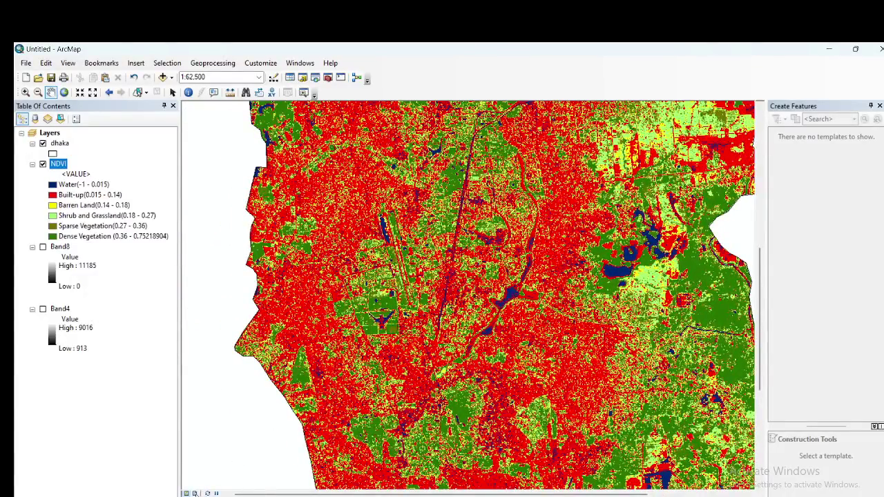
left_click(196, 493)
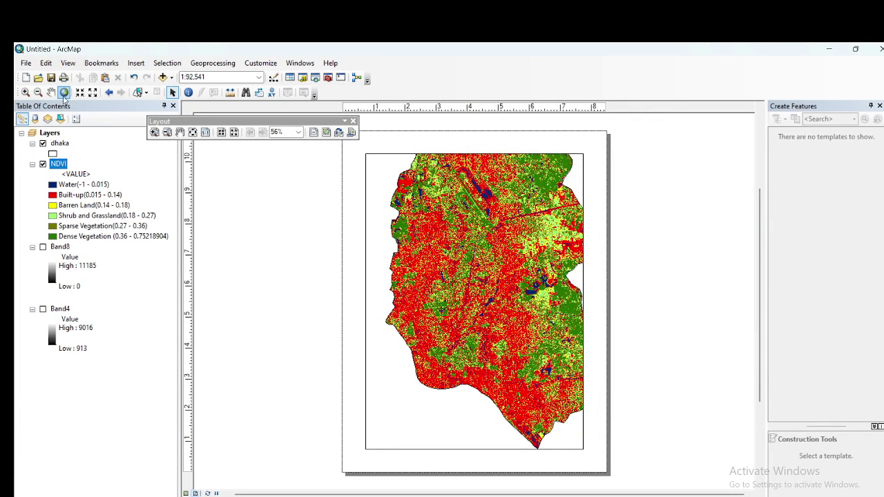
- Fit the whole district in the map frame and drag the frame larger on the page
left_click(64, 94)
left_click(400, 402)
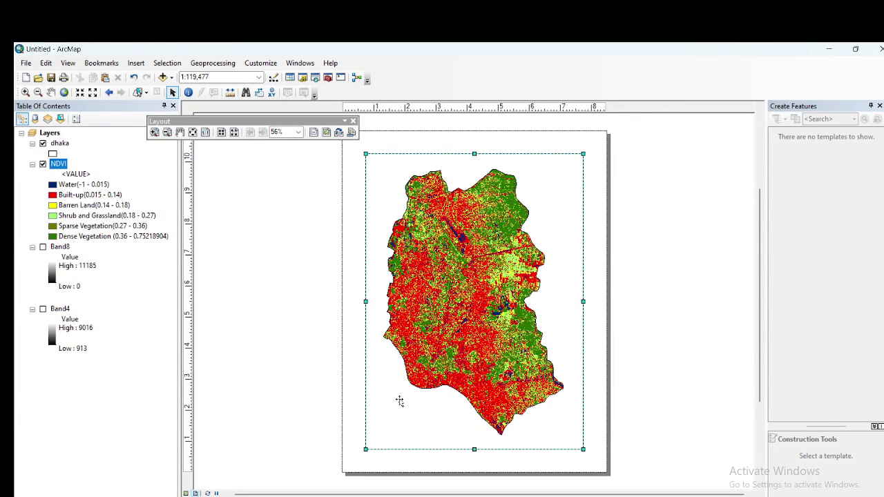
left_click_drag(366, 449, 356, 465)
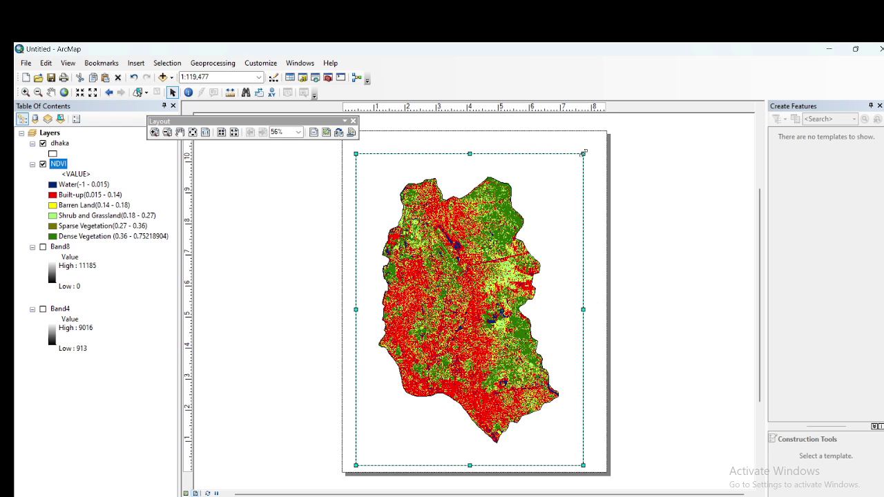
left_click_drag(589, 144, 590, 141)
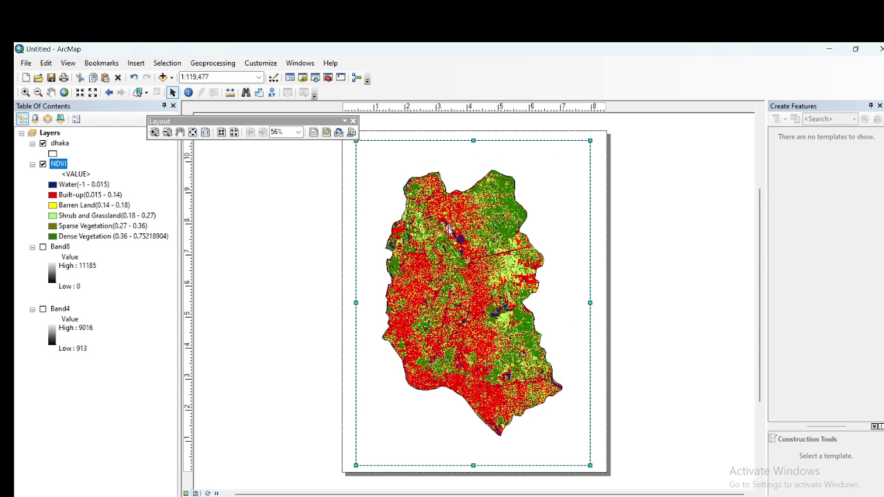
- Pan the map slightly right within the enlarged frame
left_click(51, 92)
left_click_drag(484, 283, 489, 276)
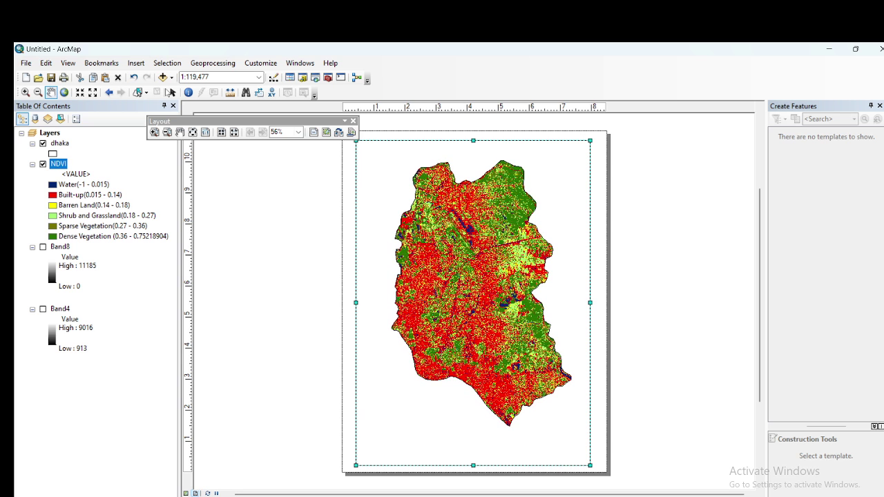
left_click(135, 62)
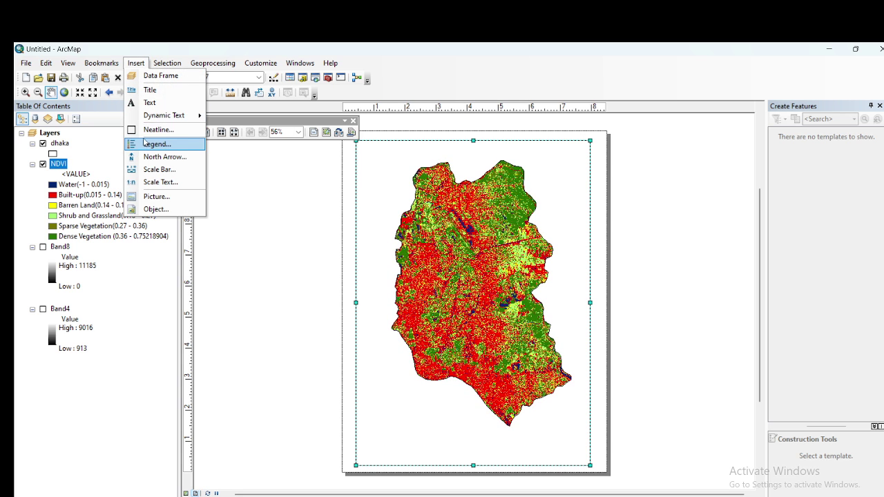
- Insert a legend with NDVI as its only item and drag it to the lower-left corner
left_click(145, 143)
left_click(335, 219)
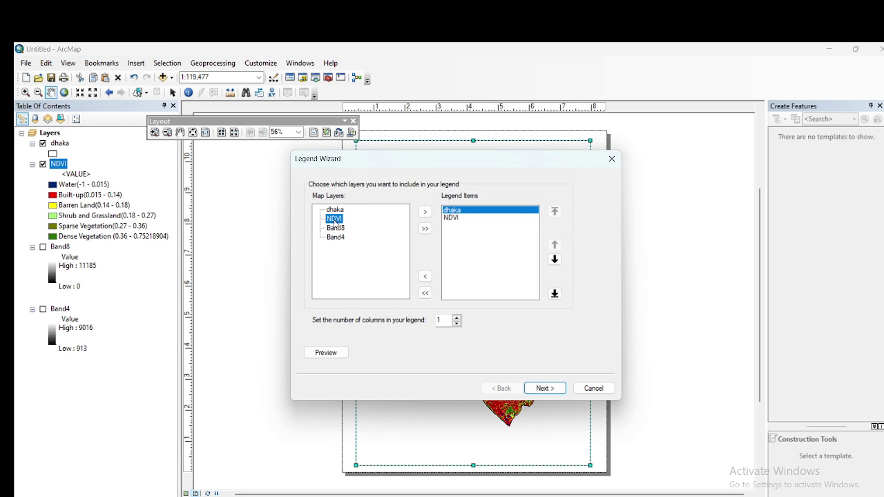
left_click(425, 293)
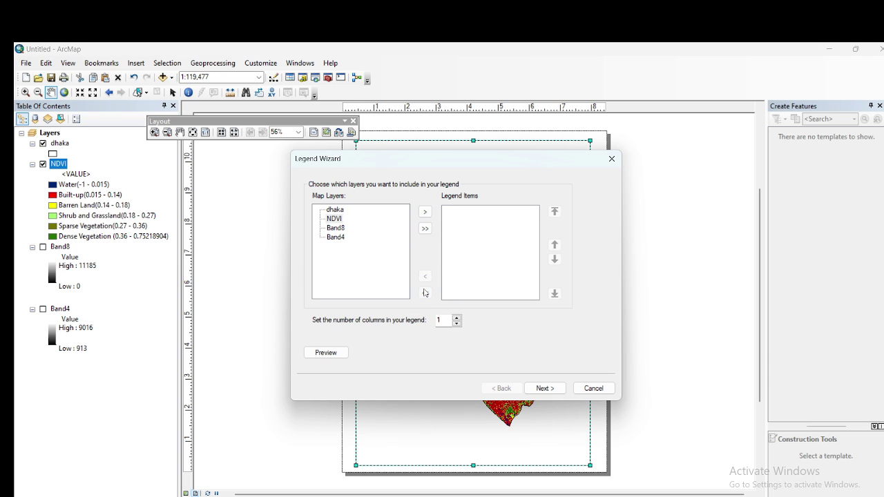
left_click(341, 219)
left_click(424, 213)
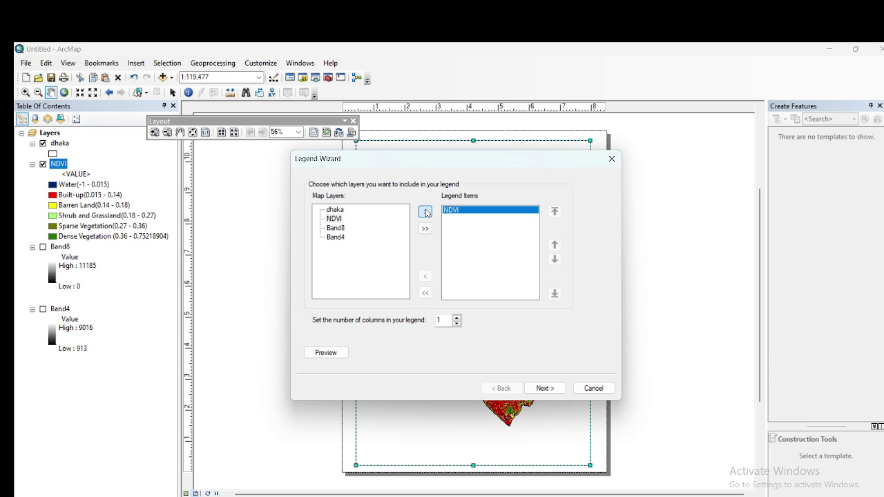
left_click(551, 389)
left_click(550, 389)
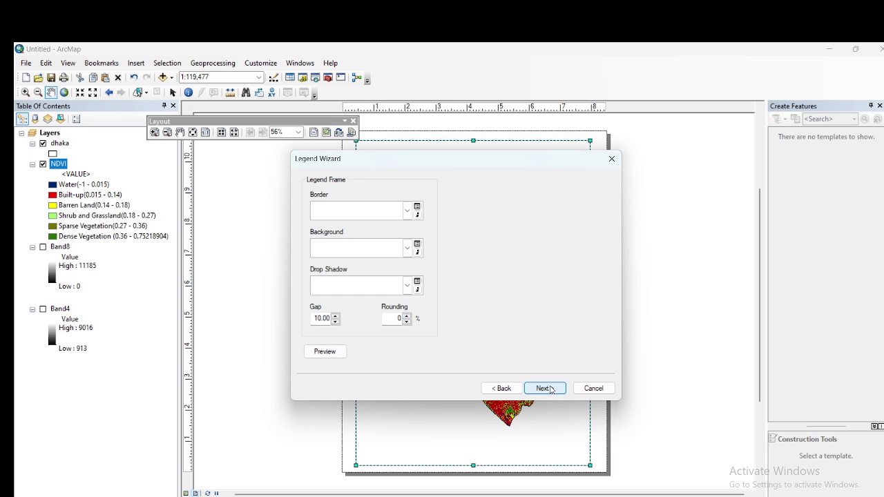
left_click(550, 389)
left_click(550, 389)
left_click(551, 389)
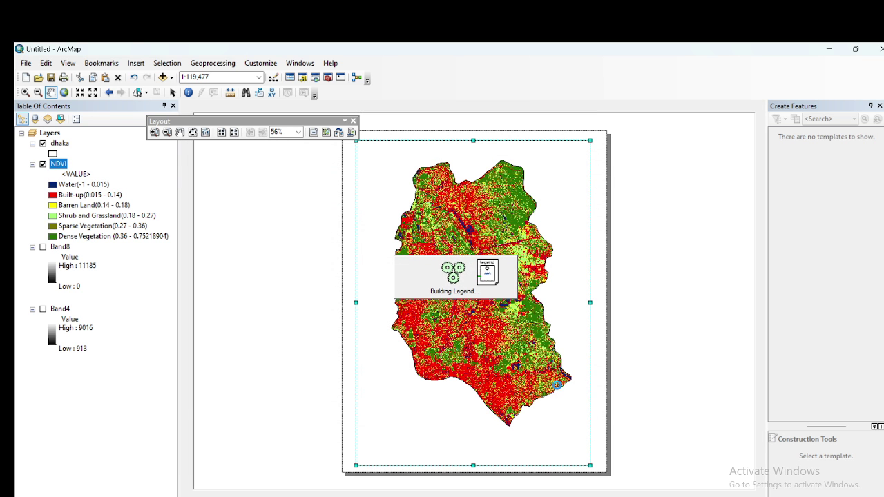
left_click_drag(425, 339, 374, 433)
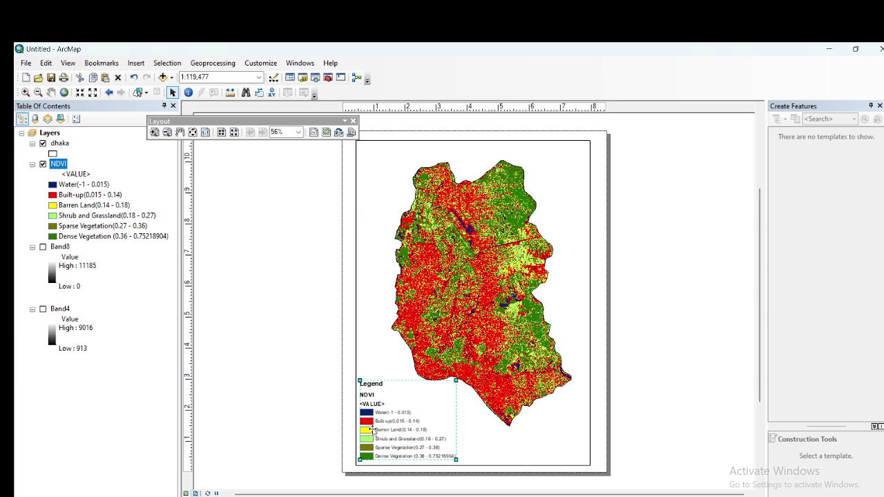
- Convert the legend to graphics, ungroup it, and delete the <VALUE> heading
left_click_drag(456, 380, 465, 374)
right_click(401, 408)
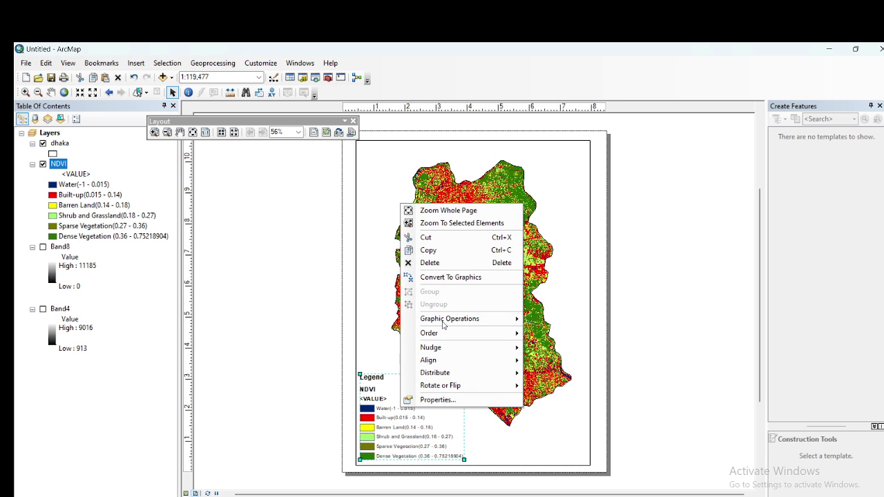
left_click(445, 278)
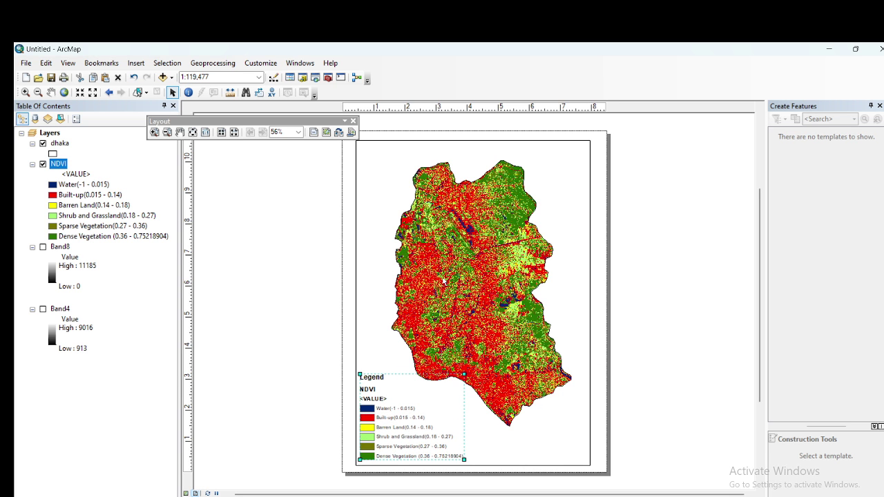
right_click(403, 399)
left_click(441, 297)
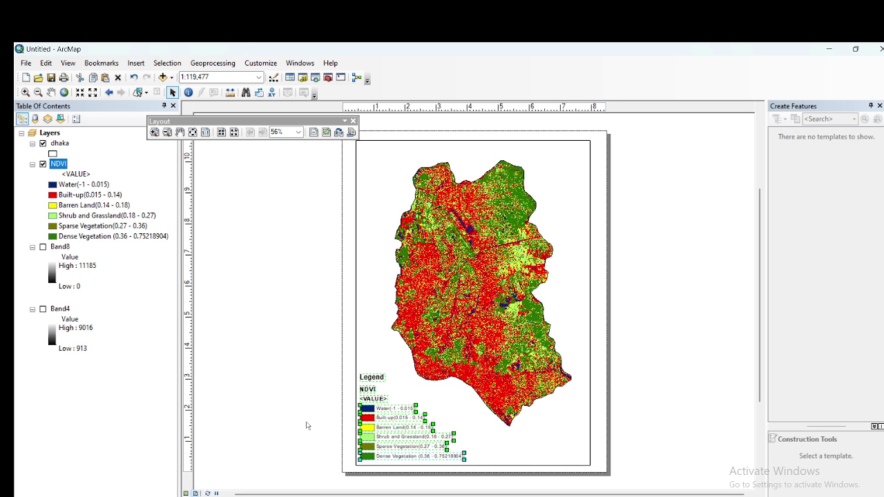
left_click(348, 406)
left_click(368, 401)
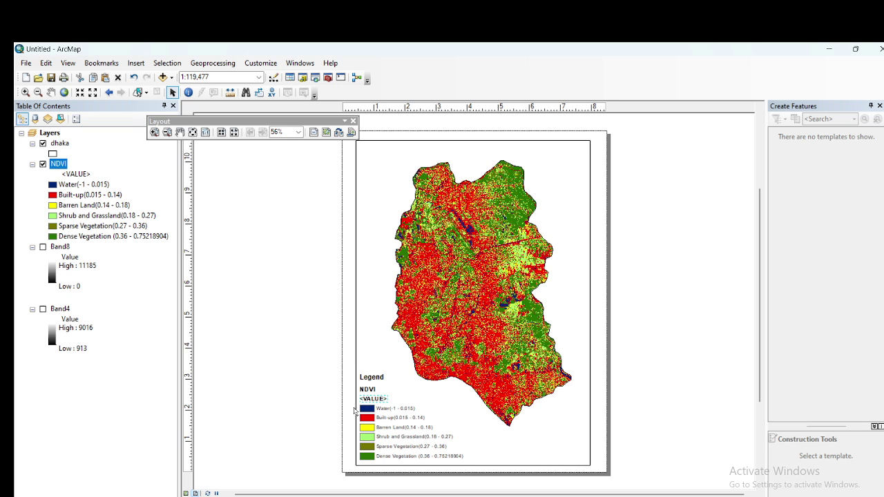
key("Delete")
key("Delete")
- Regroup the six class entries into one legend and enlarge it on the page
left_click_drag(371, 379, 372, 400)
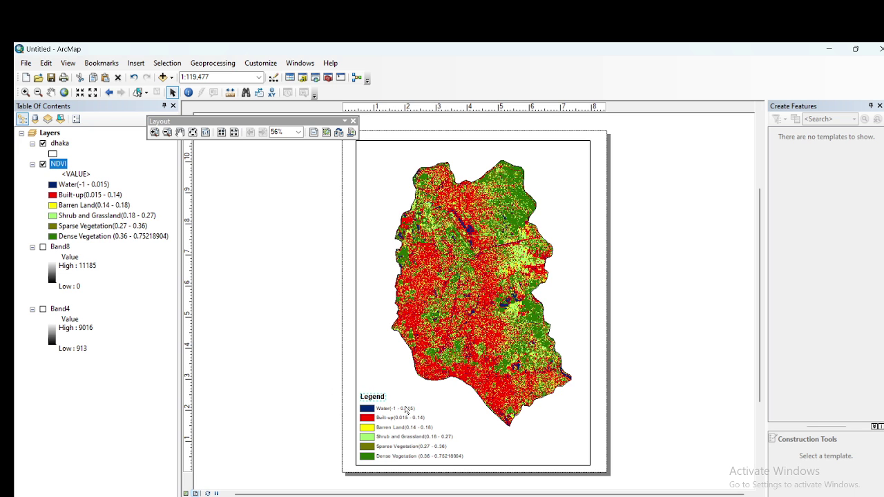
left_click_drag(304, 365, 489, 480)
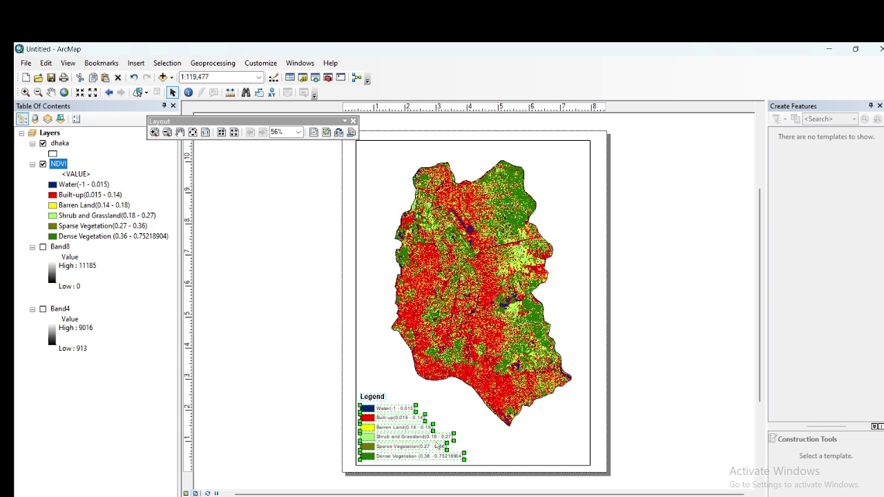
right_click(404, 437)
left_click(435, 318)
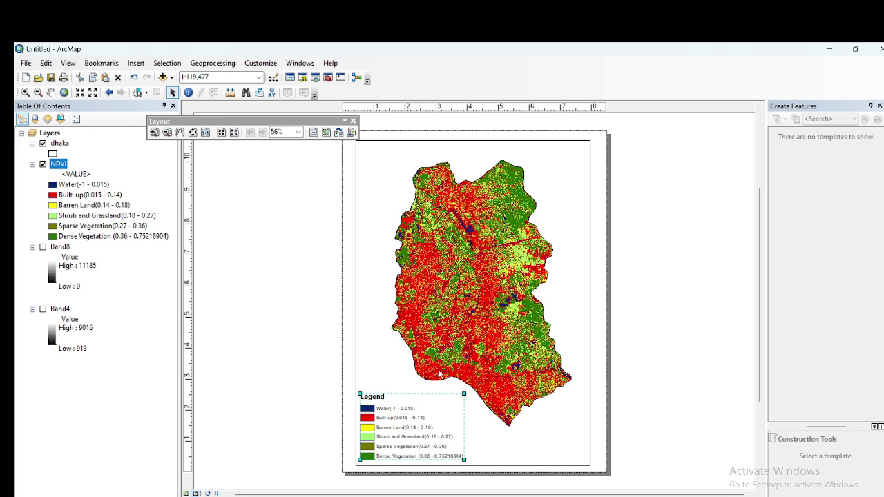
left_click_drag(469, 390, 515, 363)
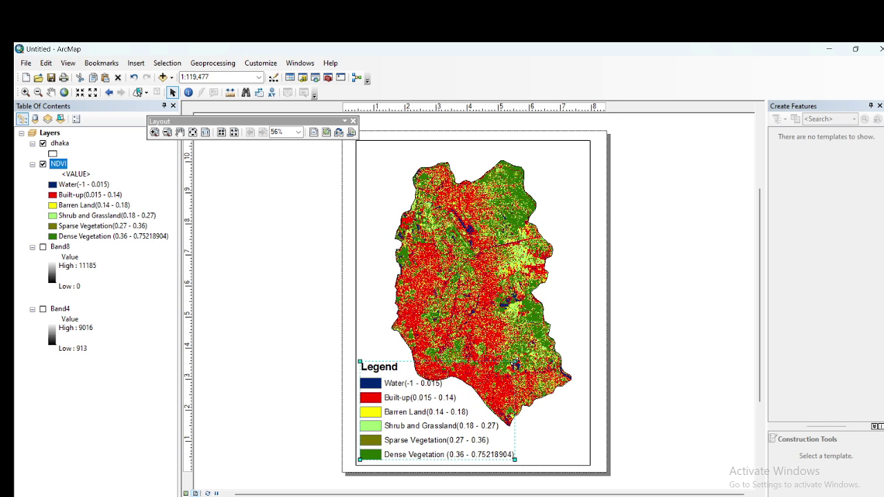
left_click_drag(413, 417, 413, 419)
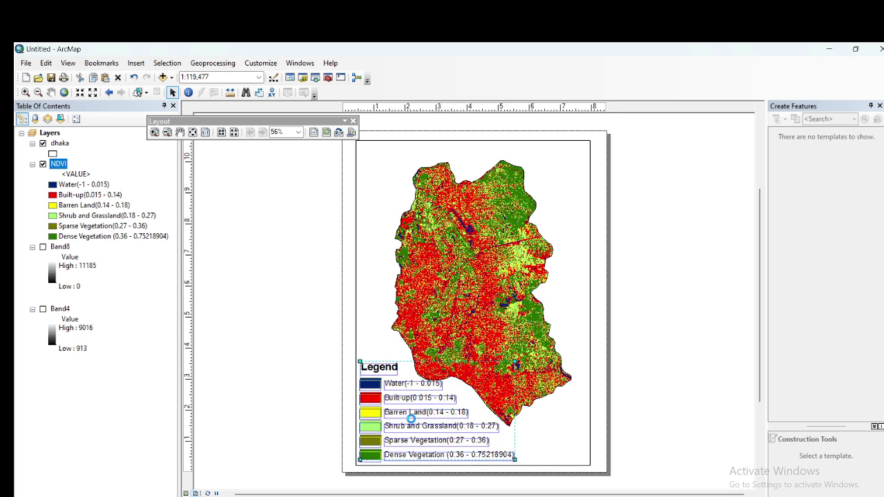
left_click(628, 356)
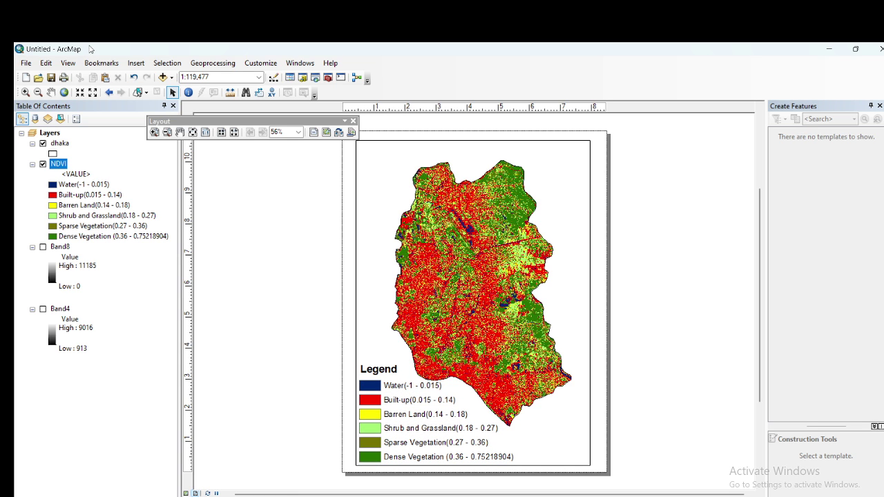
left_click(136, 62)
- Insert the title 'LULC map of Dhaka City' and move it to the page top
left_click(145, 89)
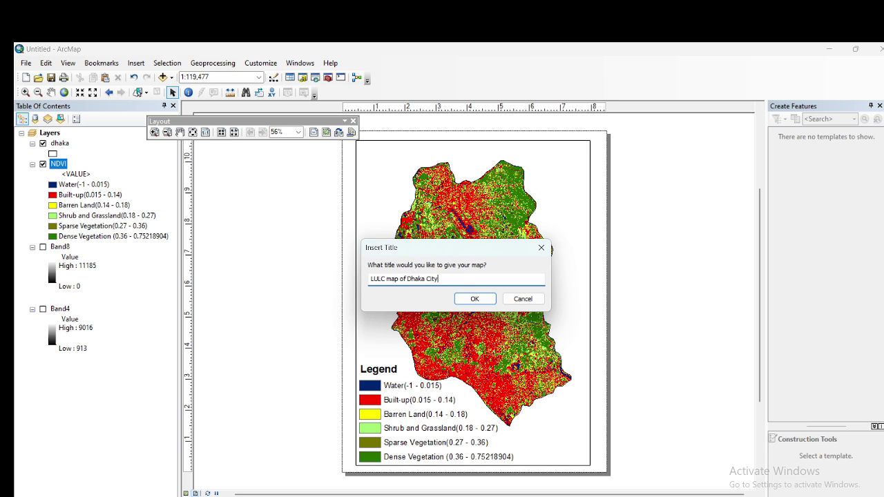
left_click(477, 300)
left_click_drag(467, 160, 470, 149)
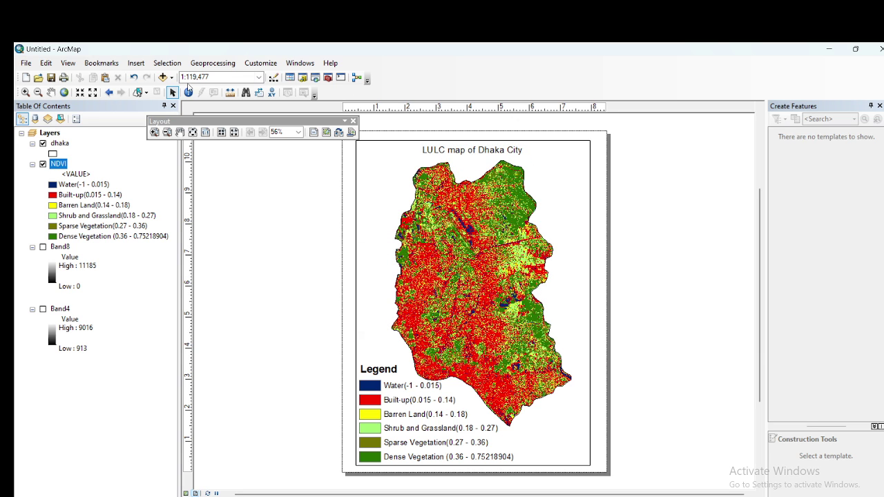
- Insert an ESRI North 1 north arrow and drag it to the page's top-right corner
left_click(172, 78)
left_click(131, 65)
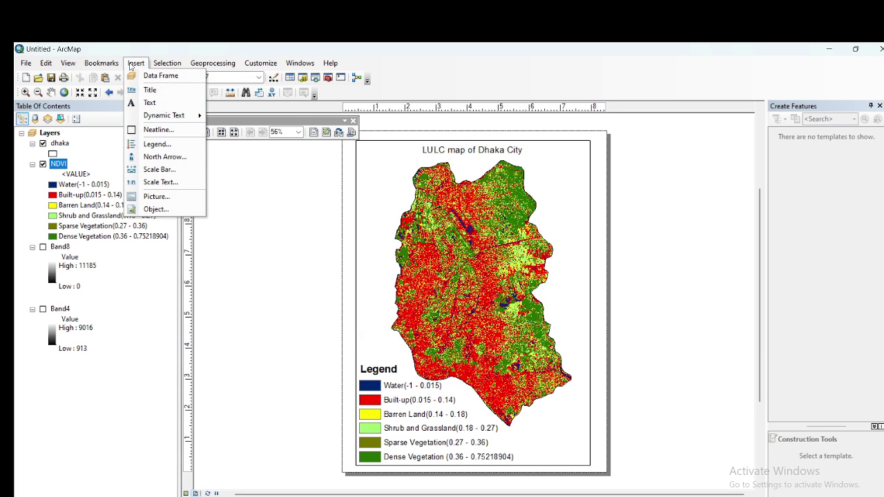
left_click(144, 163)
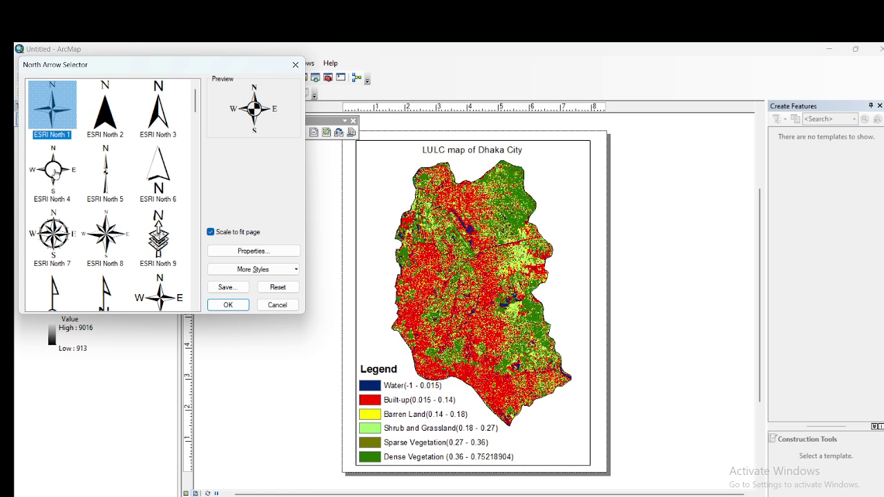
left_click(48, 116)
left_click(228, 306)
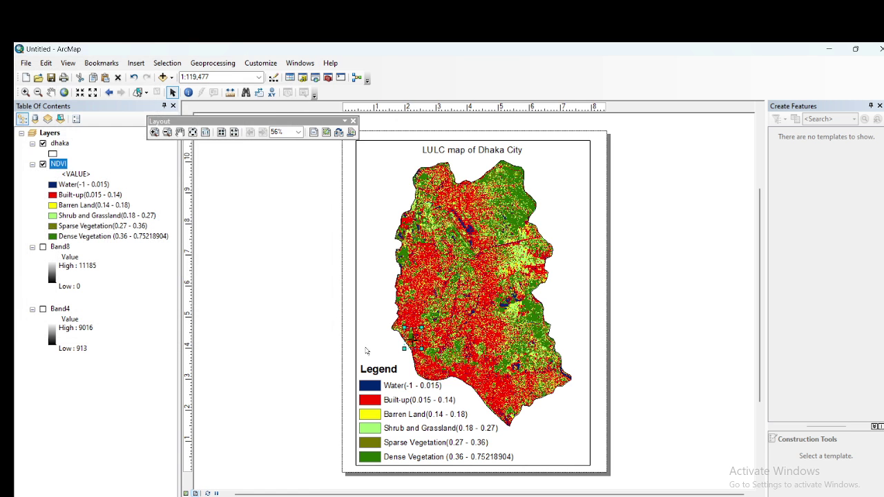
left_click_drag(412, 339, 576, 159)
left_click(653, 203)
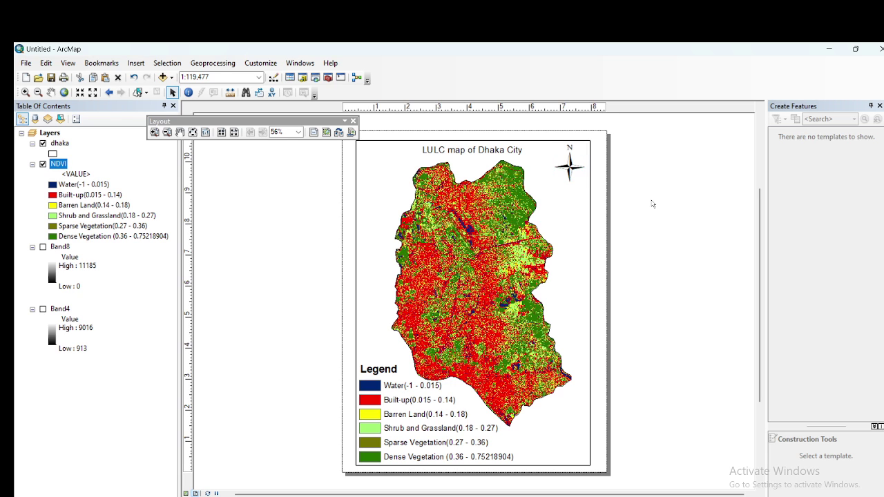
left_click(408, 198)
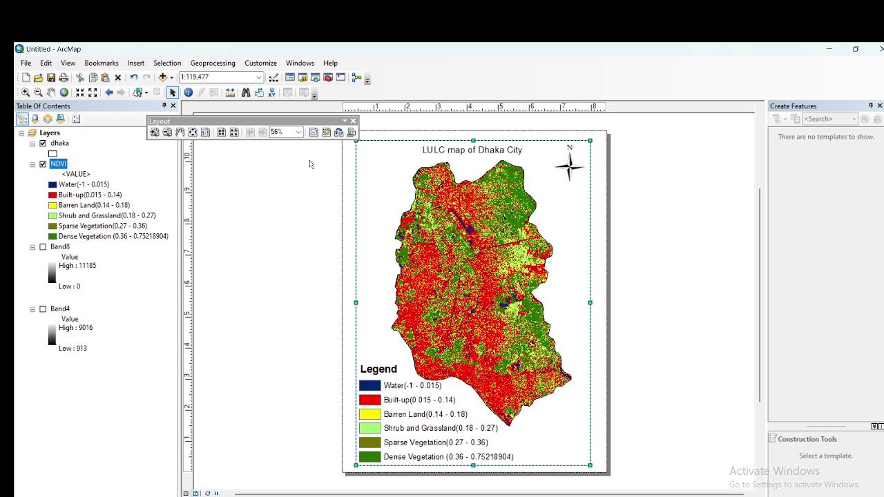
- Insert a Scale Line 1 scale bar in miles and drag it to the bottom-right
left_click(135, 63)
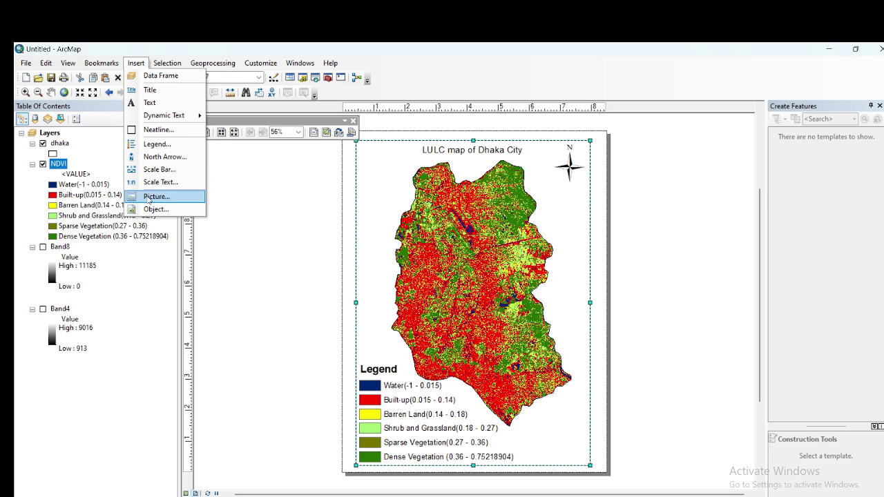
left_click(153, 173)
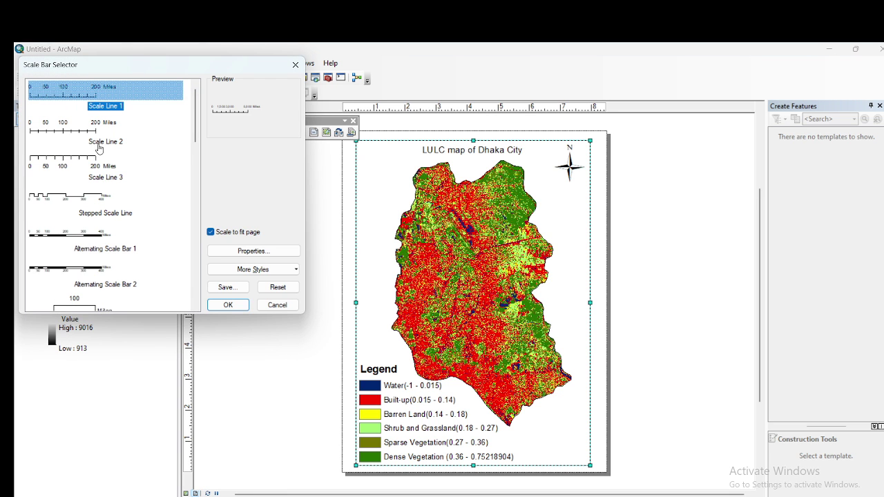
left_click(228, 305)
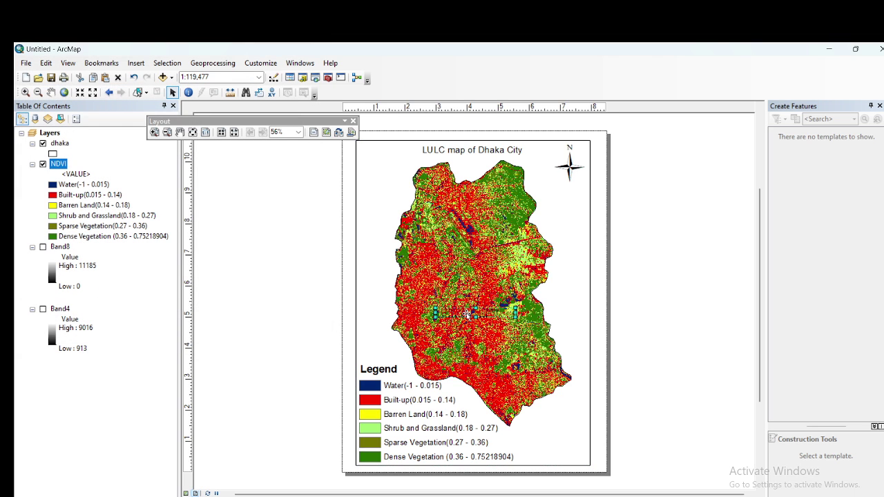
left_click_drag(471, 312, 556, 460)
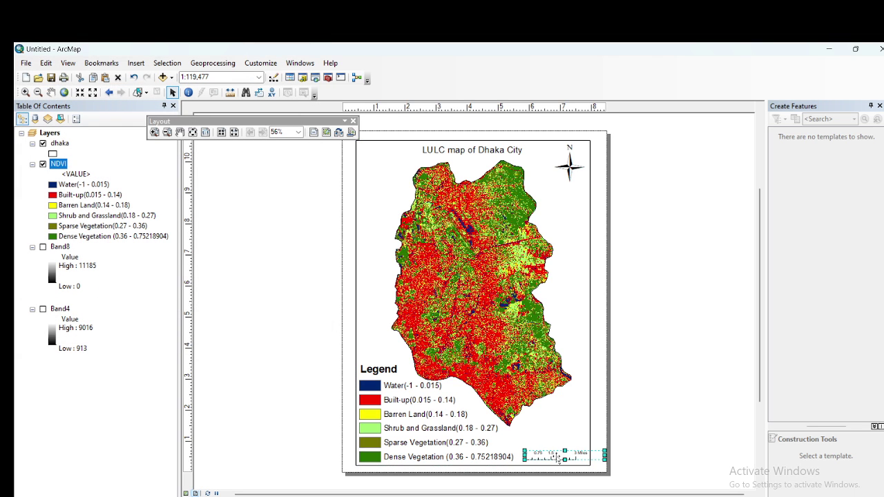
left_click(669, 408)
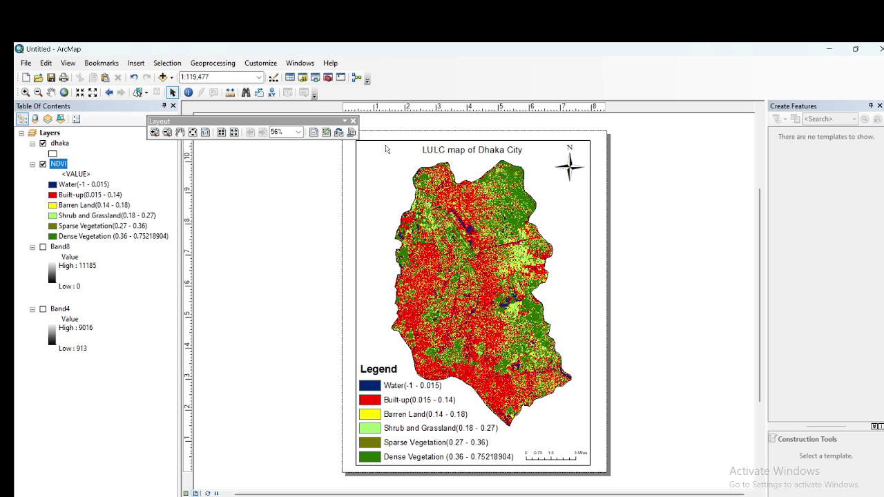
- Create a new 30-second graticule in the Layers data frame's Grids properties
right_click(42, 135)
left_click(69, 382)
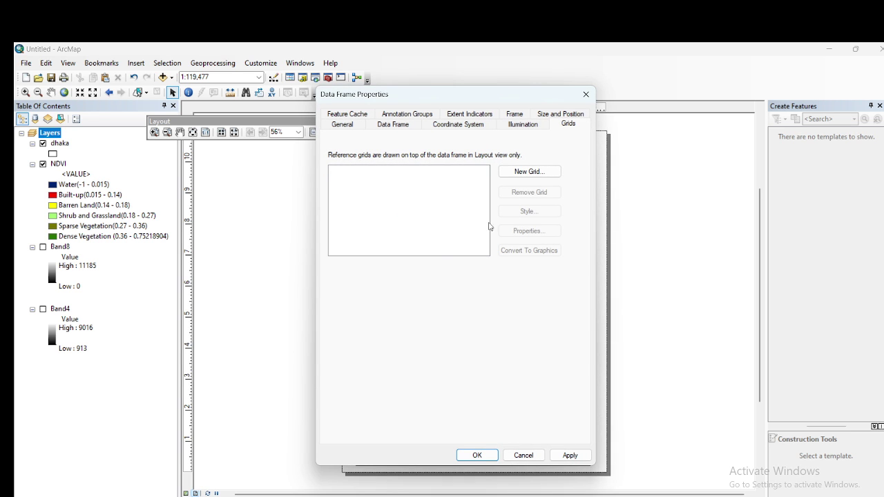
left_click(529, 171)
left_click(529, 381)
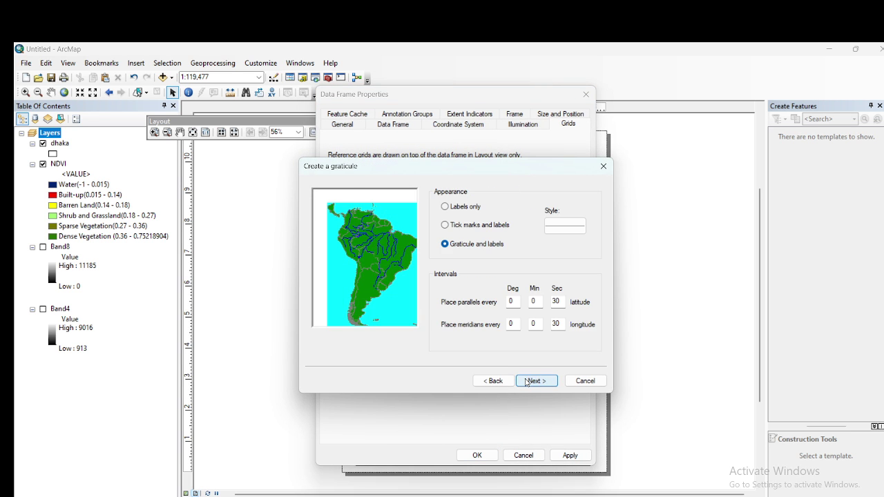
left_click(527, 382)
left_click(526, 382)
left_click(527, 382)
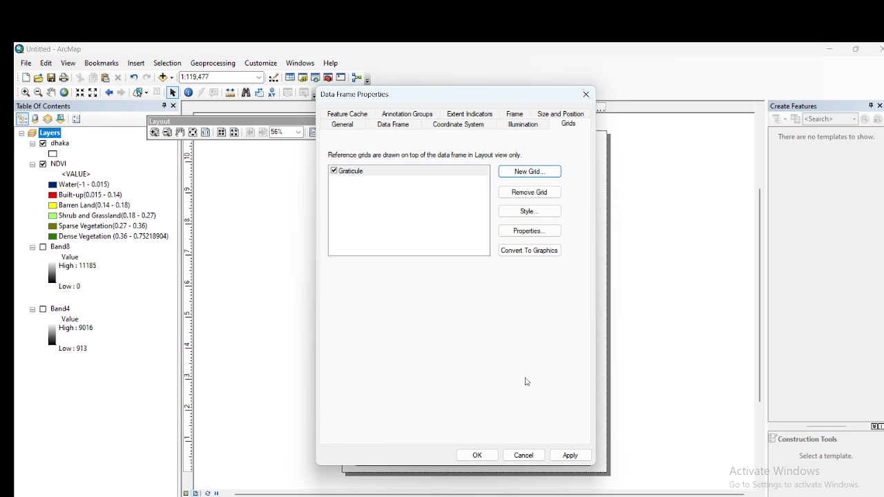
- Make left and right labels vertical at size 12, hide grid lines, and draw inside ticks
left_click(530, 231)
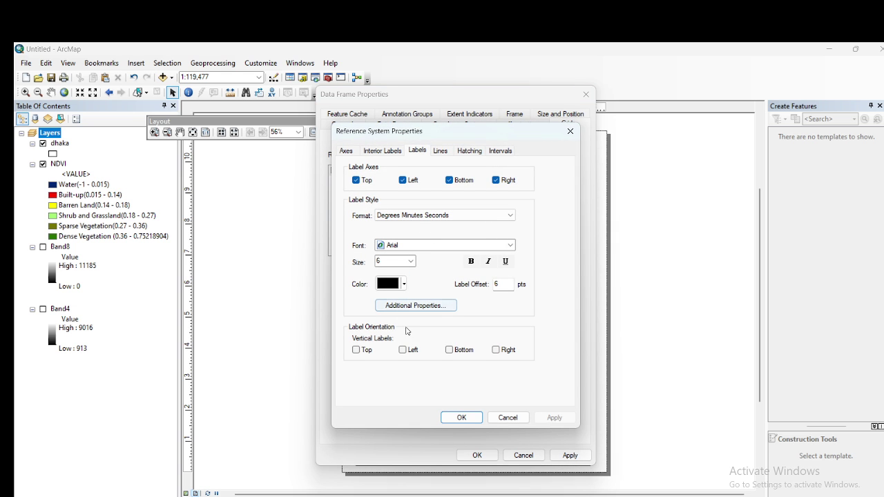
left_click(404, 351)
left_click(496, 351)
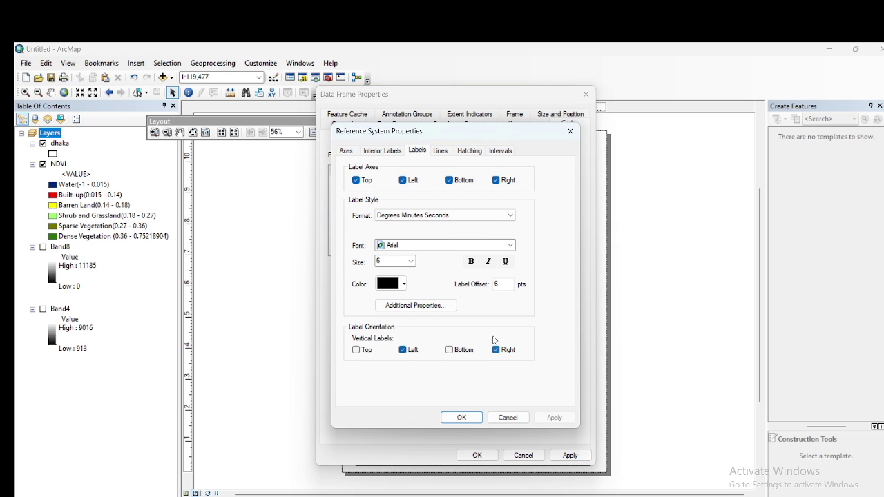
left_click(410, 262)
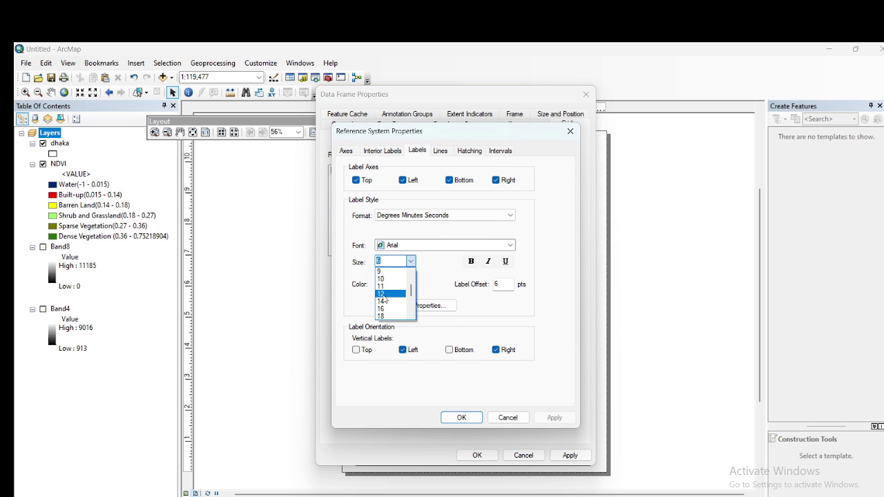
left_click(389, 302)
left_click(441, 151)
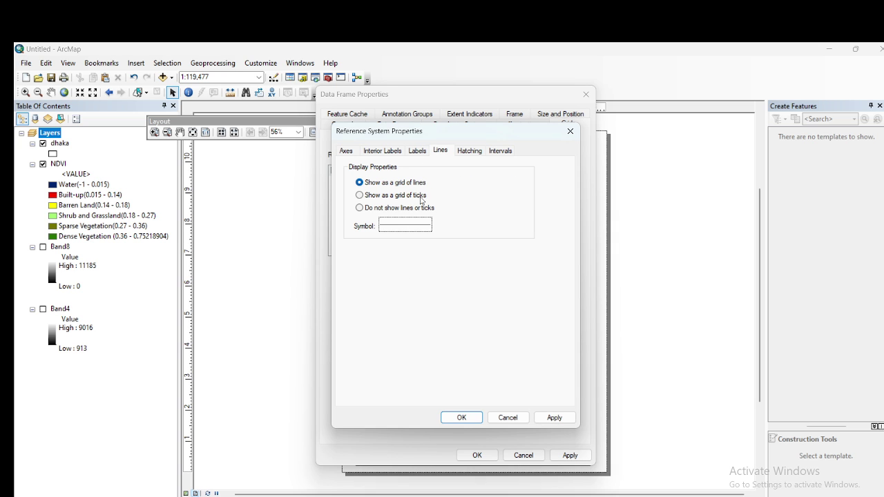
left_click(419, 208)
left_click(346, 151)
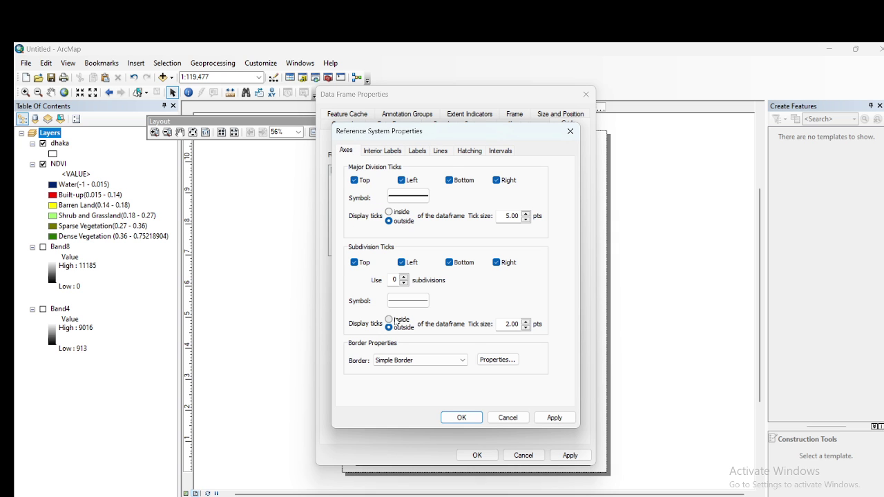
left_click(390, 320)
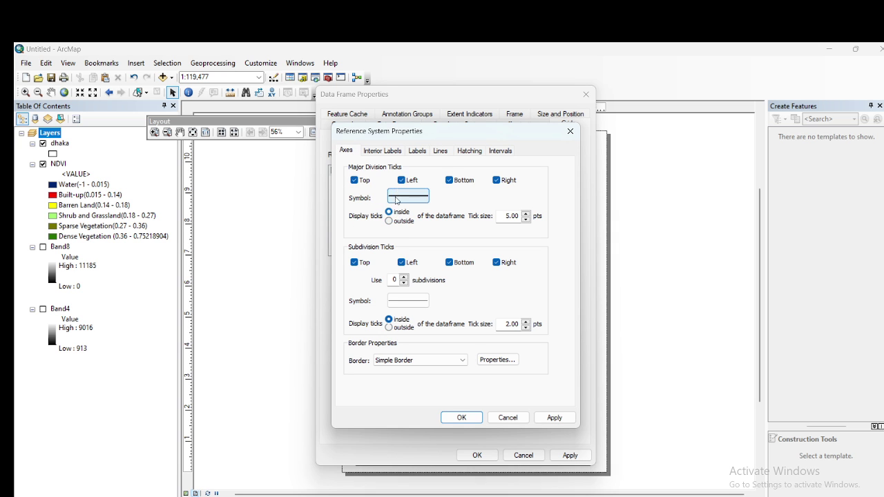
- Review the remaining graticule settings, then apply and close the data frame properties
left_click(389, 151)
left_click(435, 152)
left_click(469, 152)
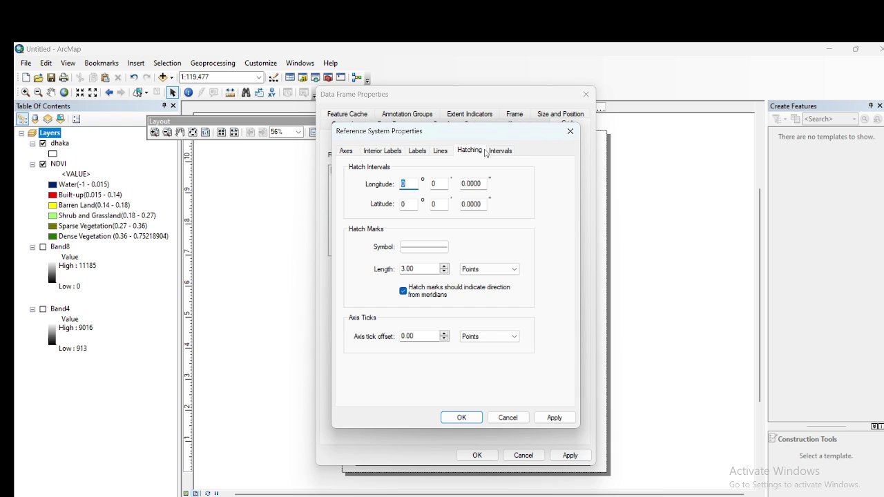
left_click(501, 151)
left_click(556, 418)
left_click(461, 418)
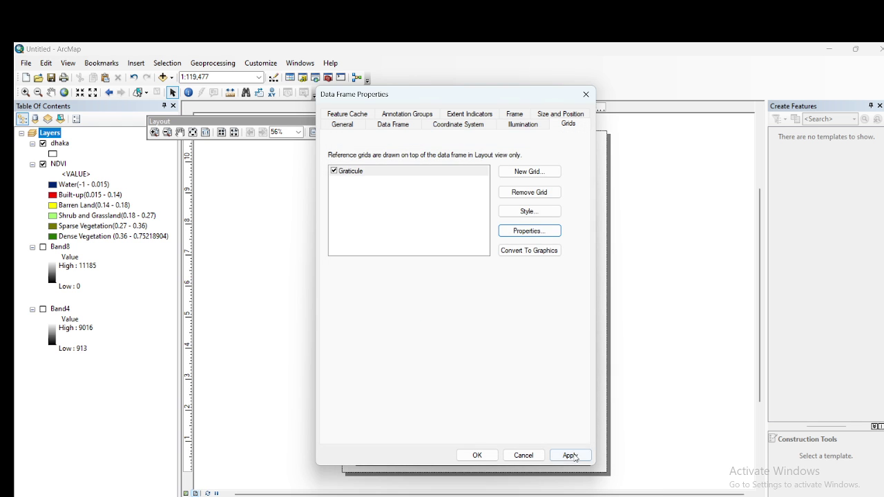
left_click(570, 455)
left_click(482, 455)
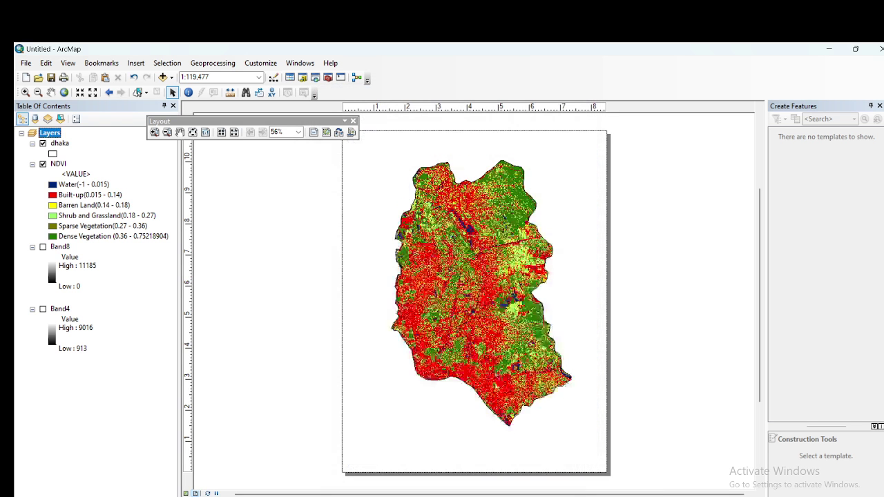
- Reopen the Layers data frame's graticule properties at the Axes tick settings
left_click(378, 165)
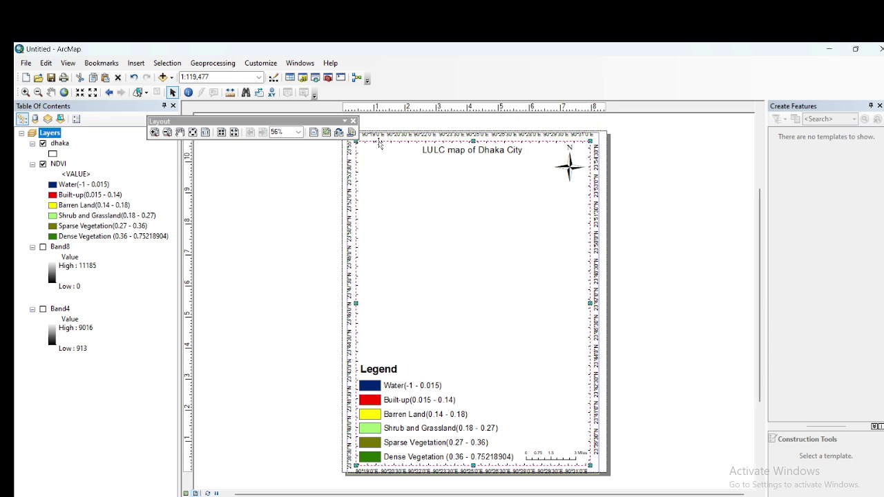
right_click(50, 132)
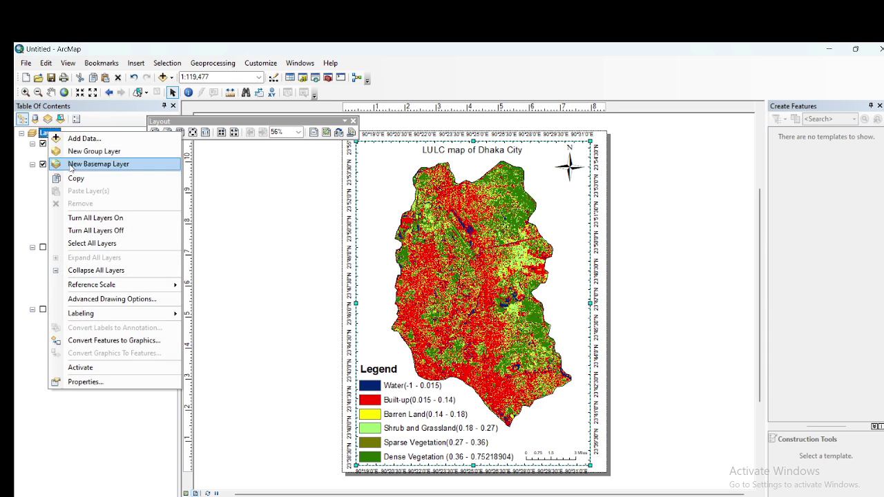
left_click(86, 380)
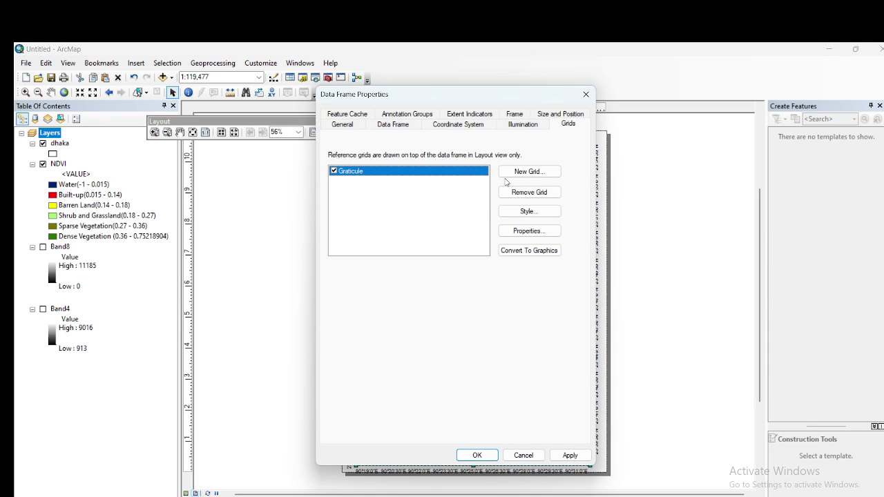
left_click(525, 232)
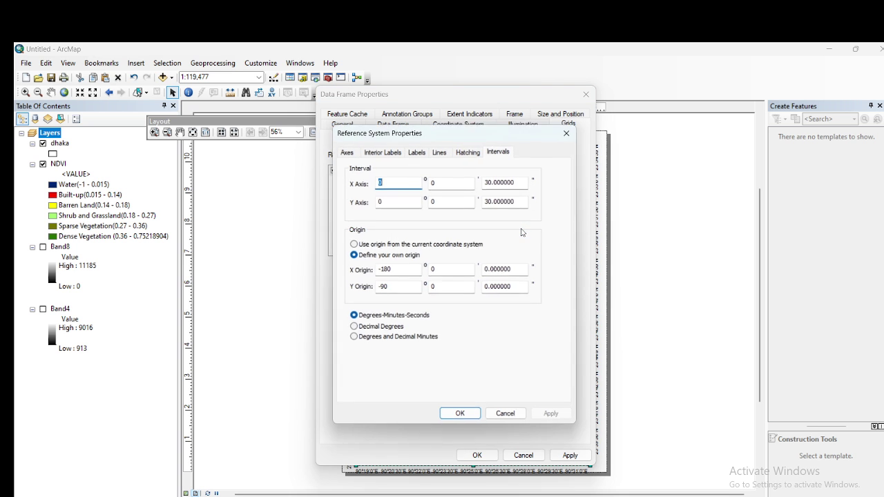
left_click(345, 151)
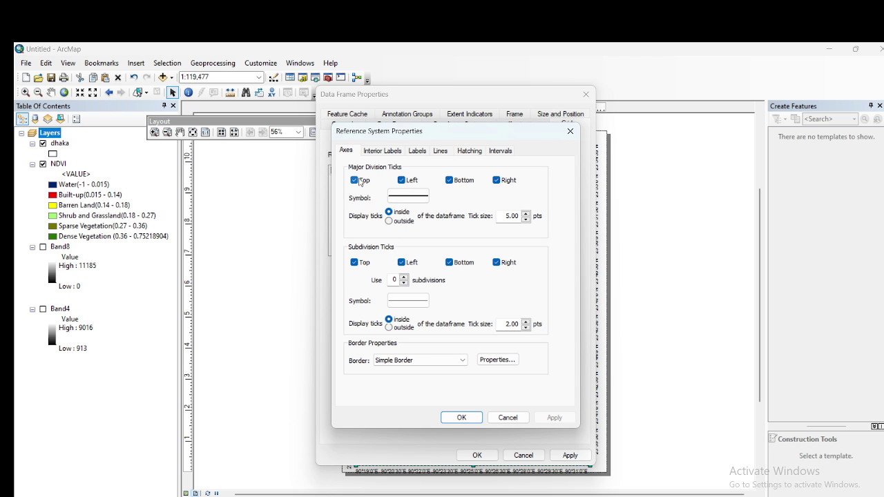
- Uncheck the left major and subdivision ticks and right major ticks, then apply
left_click(401, 180)
left_click(404, 263)
left_click(497, 181)
left_click(556, 418)
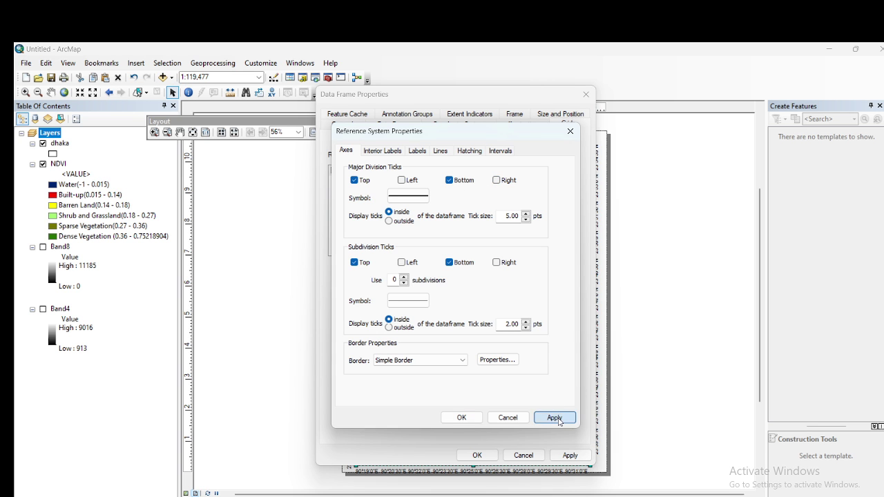
left_click(492, 420)
left_click(576, 456)
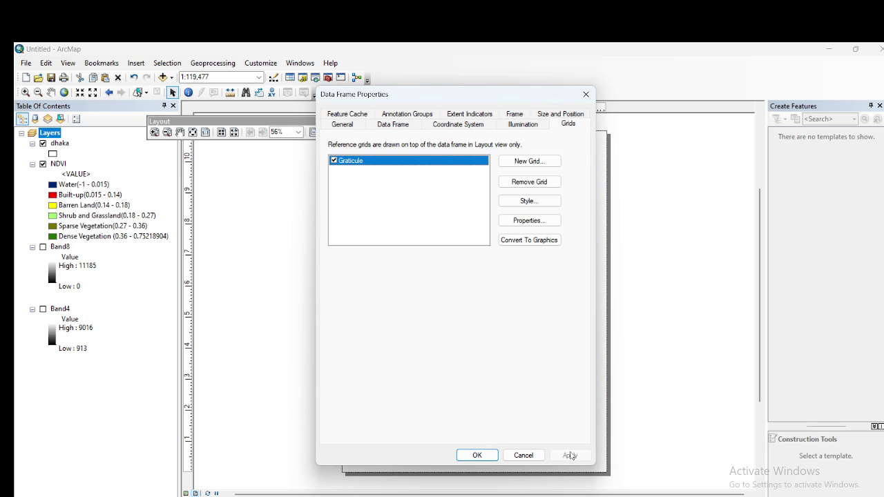
left_click(487, 456)
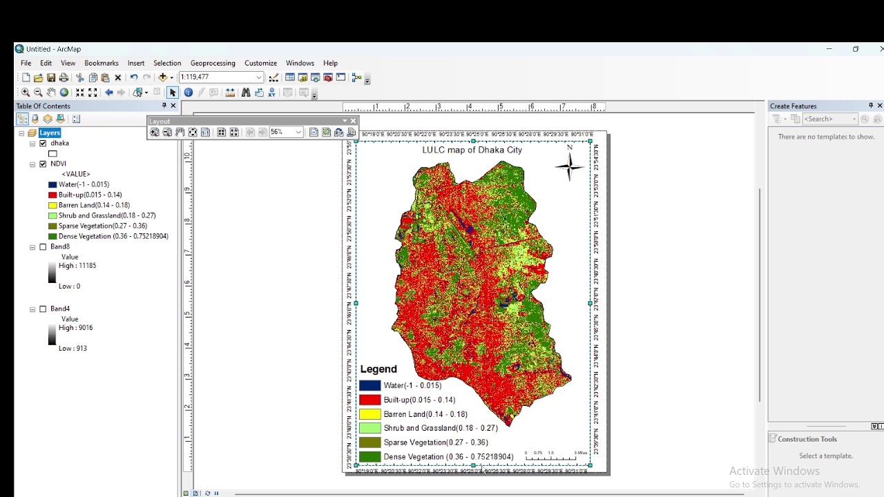
- Pull the map frame's bottom edge up slightly, then open and close the File menu
left_click_drag(473, 467, 473, 463)
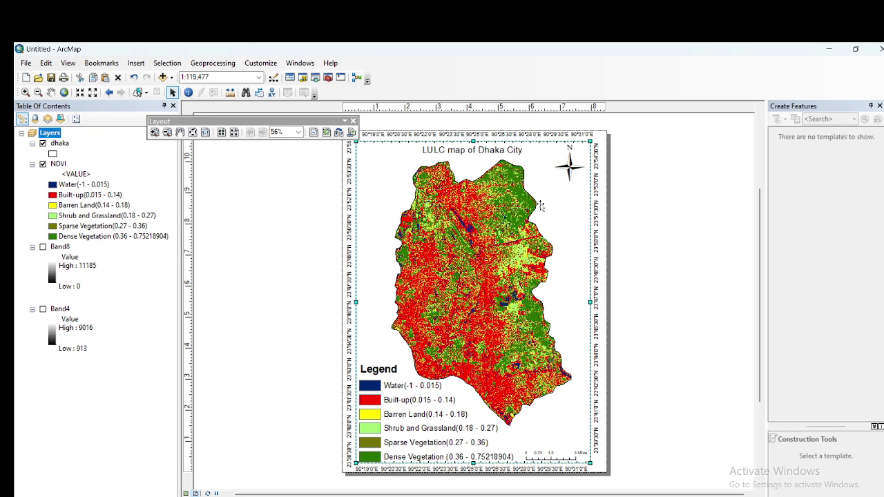
left_click(26, 63)
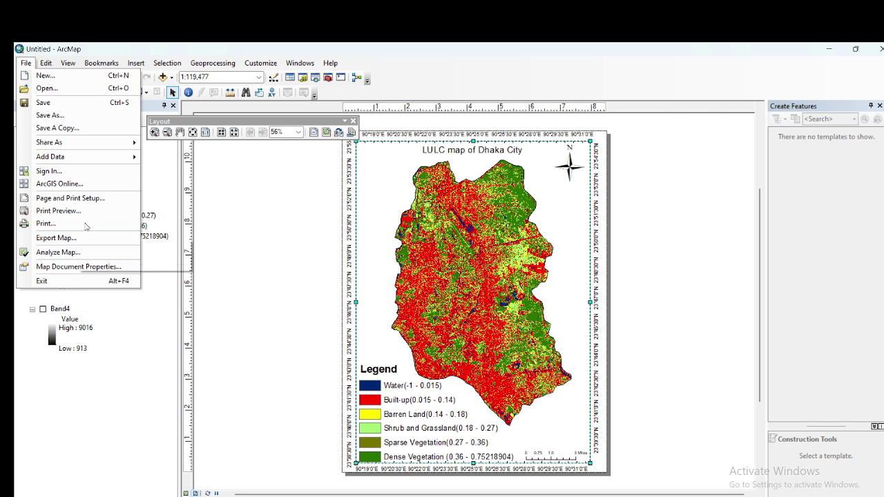
left_click(216, 94)
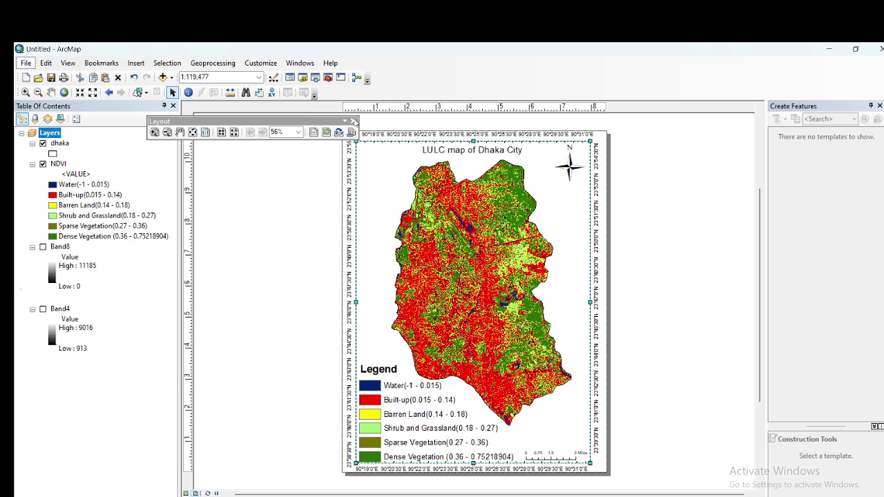
- Add the Topographic basemap from the Add Basemap gallery to the Dhaka map
left_click(172, 78)
left_click(188, 103)
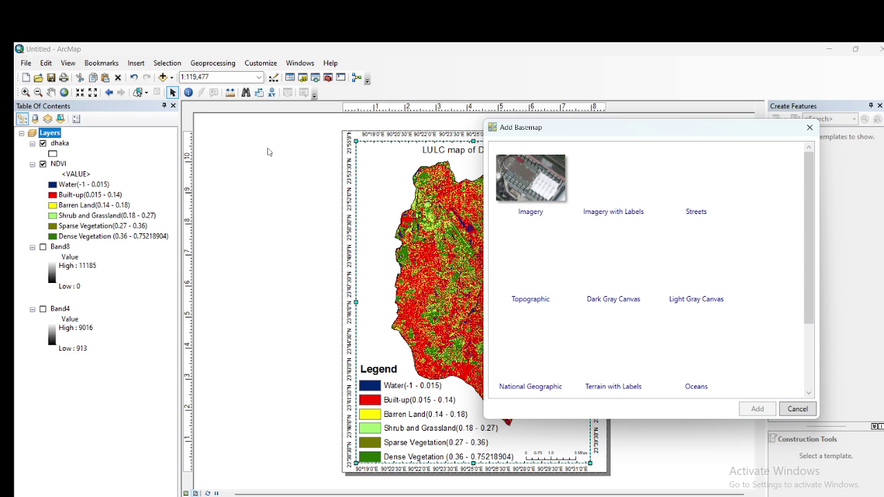
left_click(556, 274)
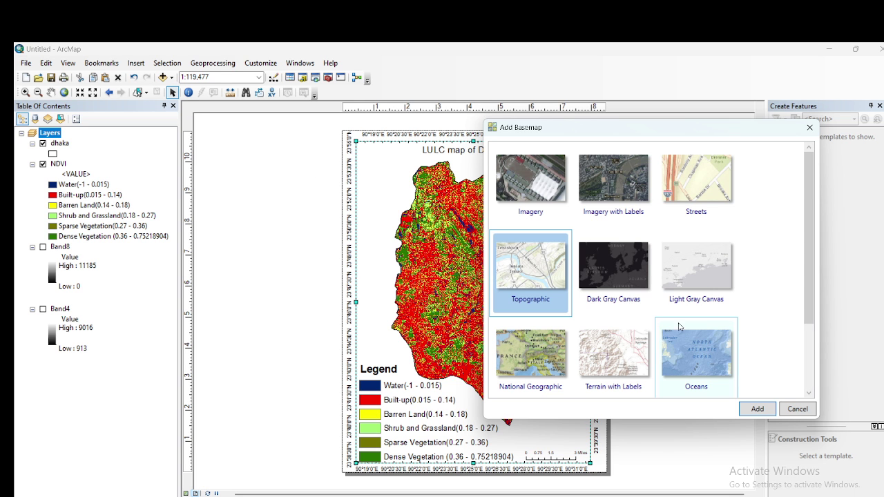
left_click(757, 409)
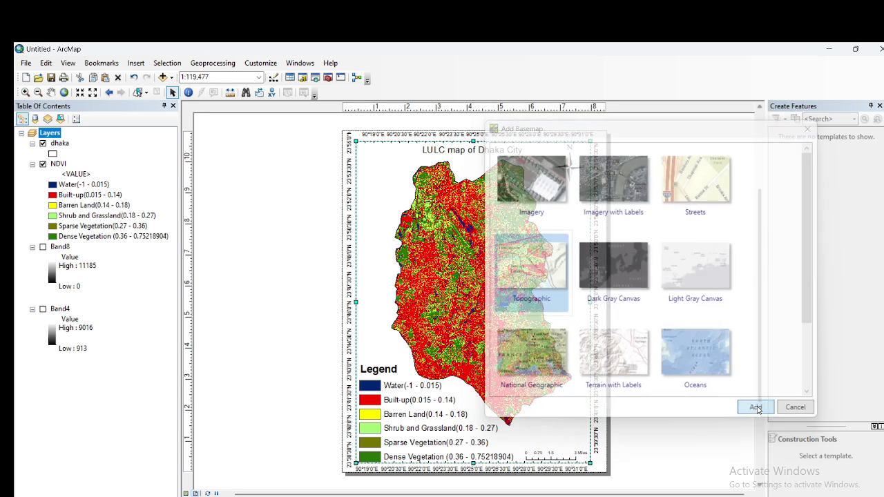
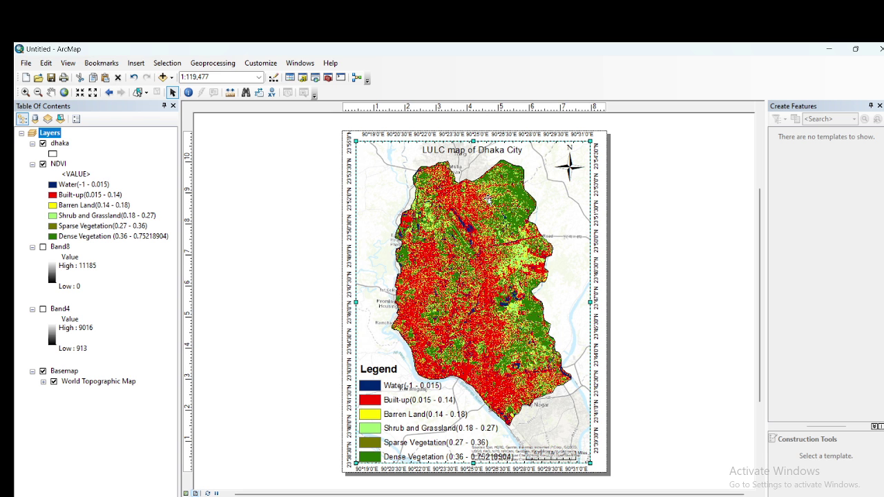
- Bring the ResearchGate paper's NDVI class-range table to the front in Chrome
mouse_move(530, 496)
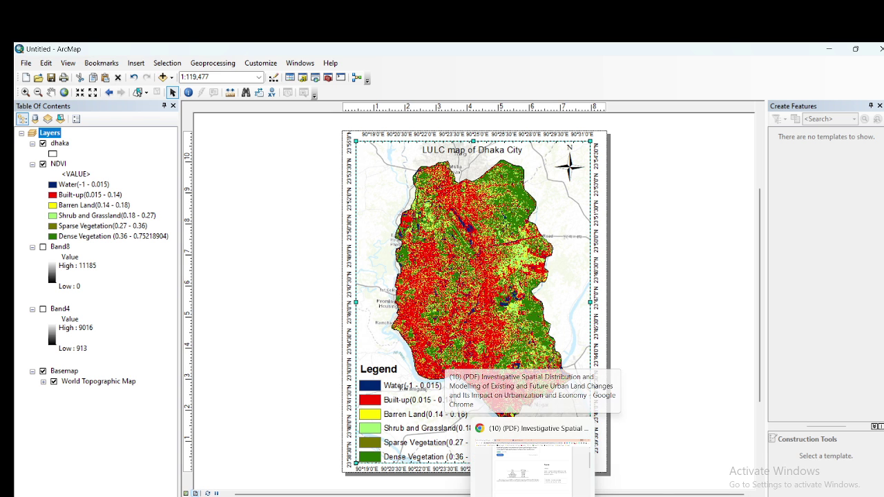
left_click(530, 473)
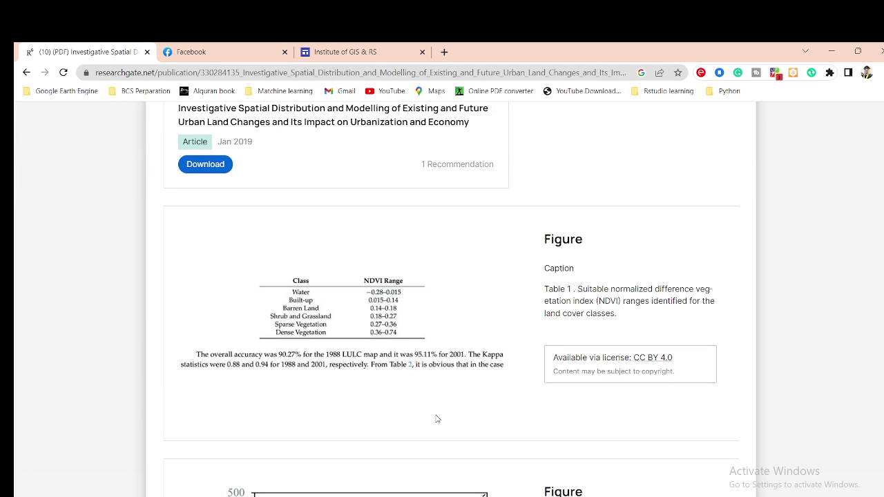
- Open the Institute of GIS & RS upcoming Google Earth Engine class page and review its course content
left_click(356, 53)
mouse_move(458, 131)
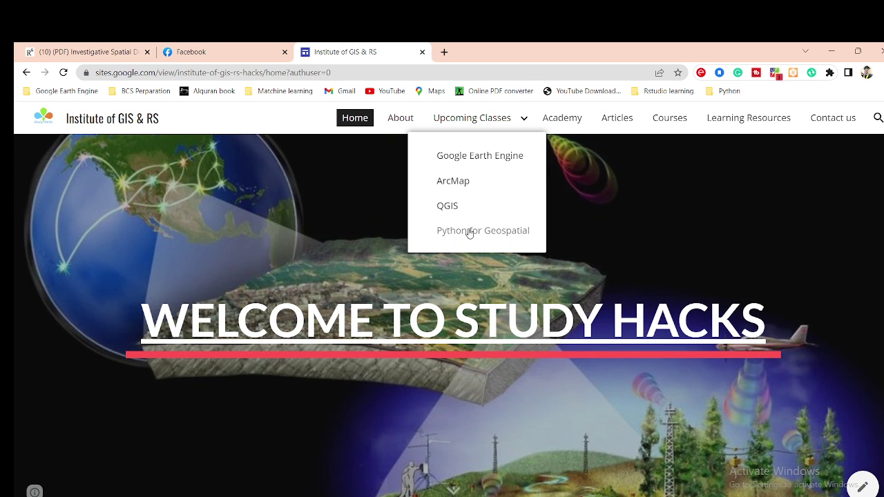
left_click(495, 156)
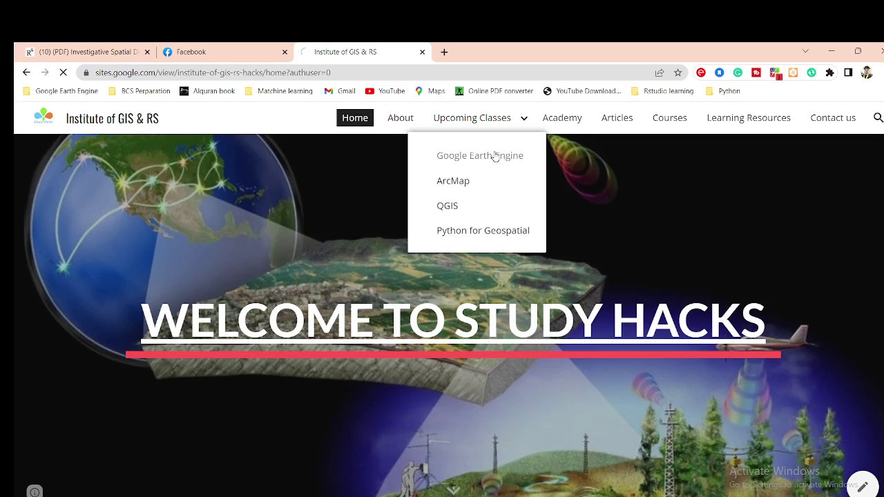
scroll(505, 166, "down", 15)
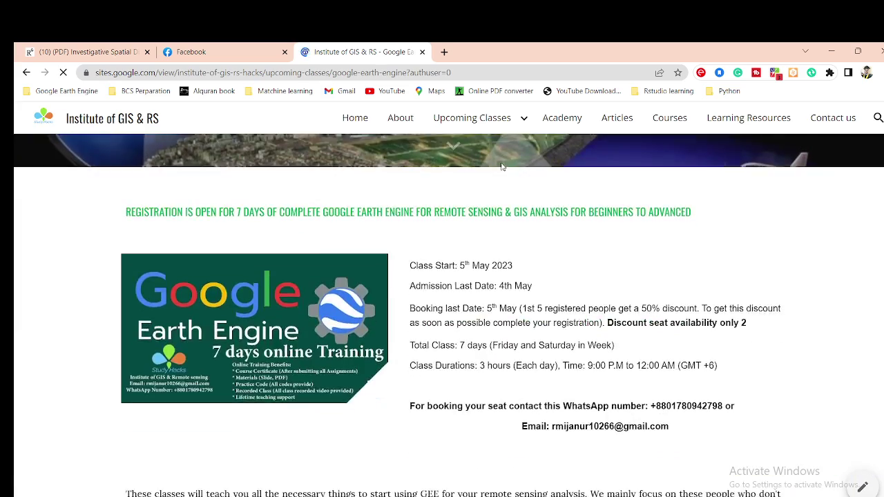
scroll(512, 166, "down", 5)
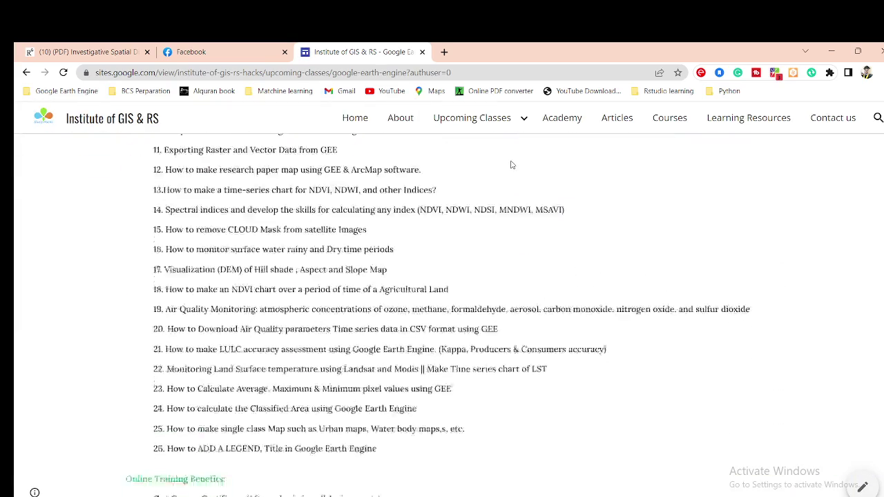
scroll(512, 165, "up", 5)
scroll(511, 164, "up", 4)
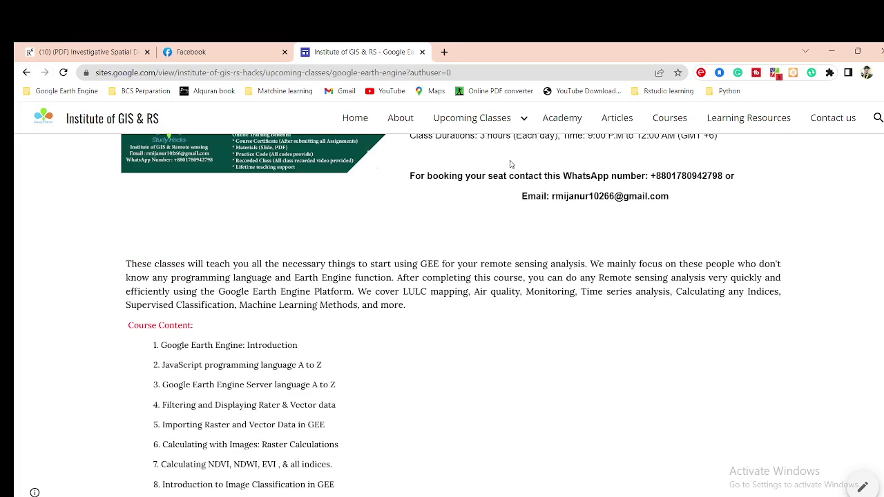
- Highlight the booking WhatsApp number and the contact e-mail address, then clear the selection
left_click_drag(650, 175, 723, 174)
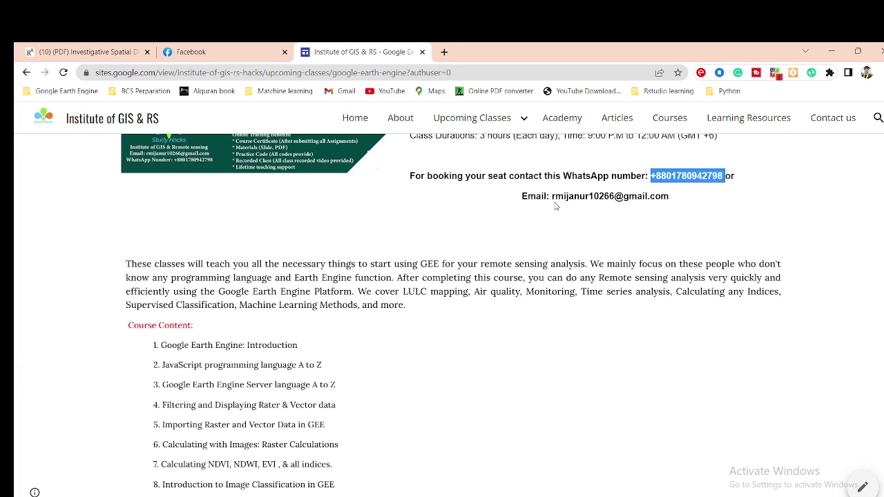
left_click_drag(550, 196, 674, 197)
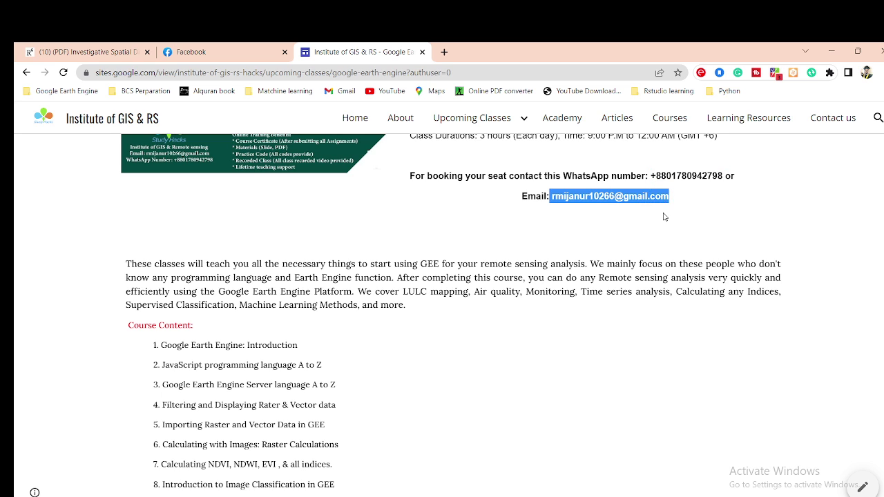
left_click(665, 218)
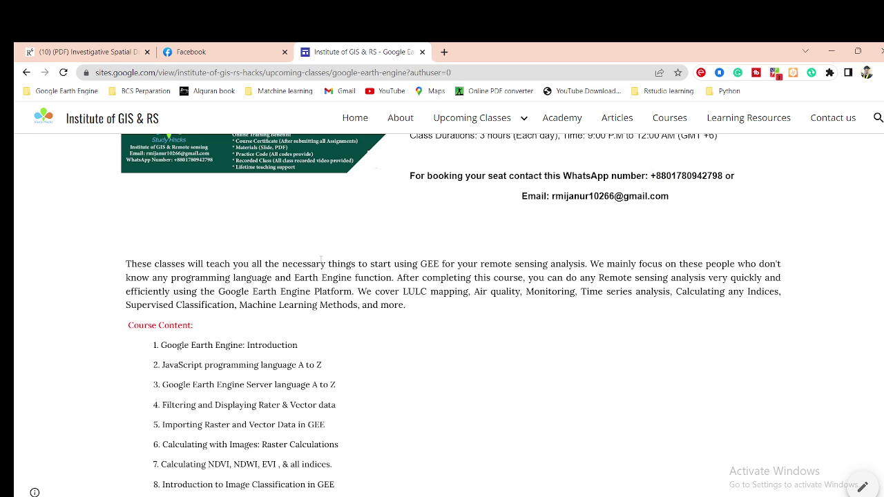